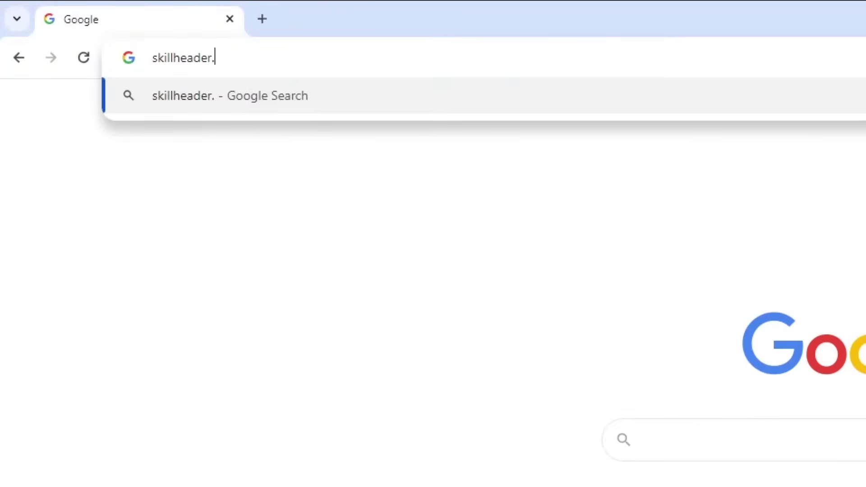
Step: Open skillheader.com and look through the Access database posts on the home page
{"action": "type", "text": "com"}
{"action": "key", "text": "Return"}
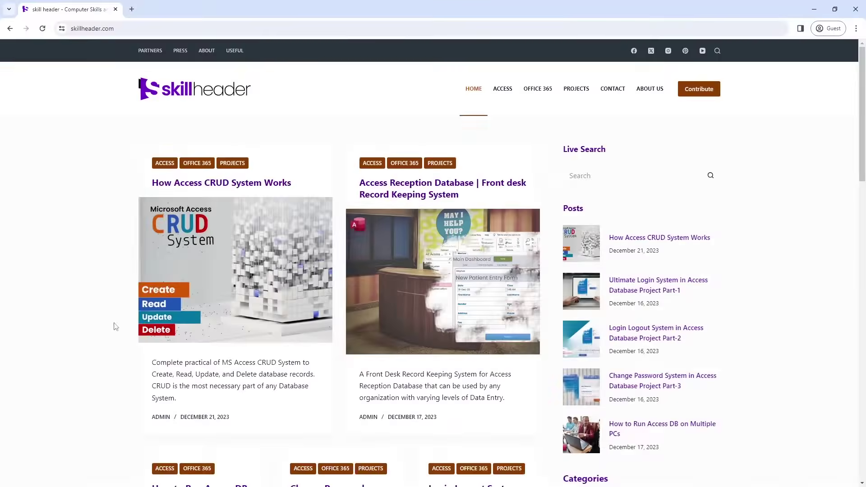
{"action": "scroll", "coordinate": [360, 298], "scroll_direction": "down", "scroll_amount": 6}
{"action": "scroll", "coordinate": [358, 329], "scroll_direction": "down", "scroll_amount": 1}
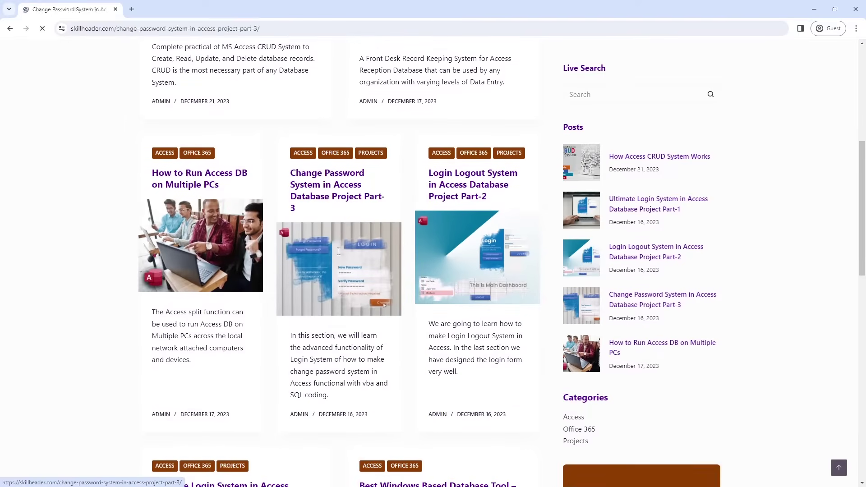
{"action": "scroll", "coordinate": [356, 276], "scroll_direction": "down", "scroll_amount": 15}
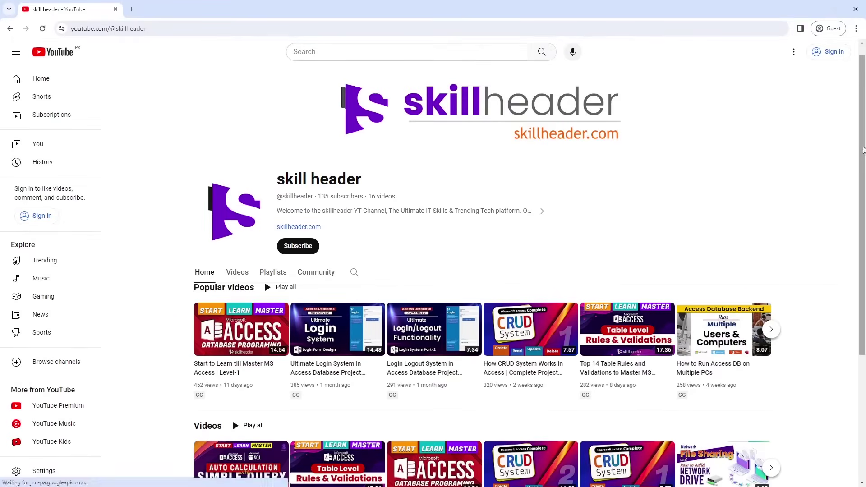
Step: Browse the skill header YouTube channel's popular videos, latest videos and playlists
{"action": "scroll", "coordinate": [858, 162], "scroll_direction": "down", "scroll_amount": 2}
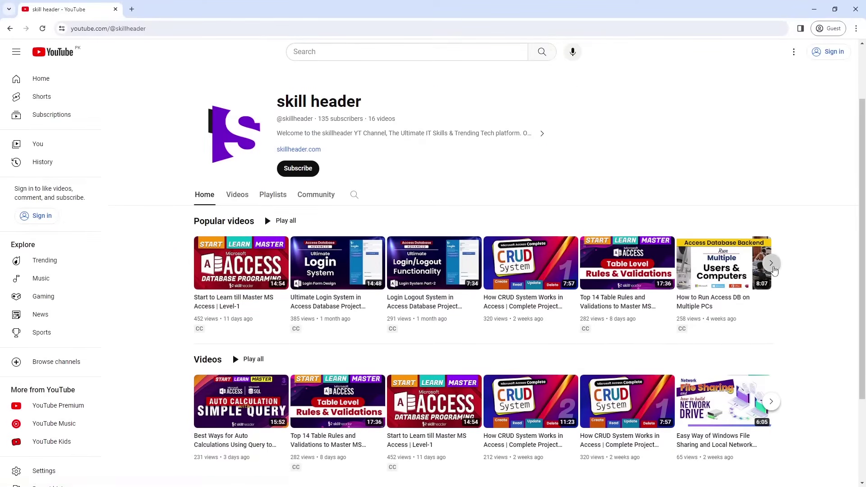
{"action": "left_click", "coordinate": [773, 265]}
{"action": "left_click", "coordinate": [771, 405]}
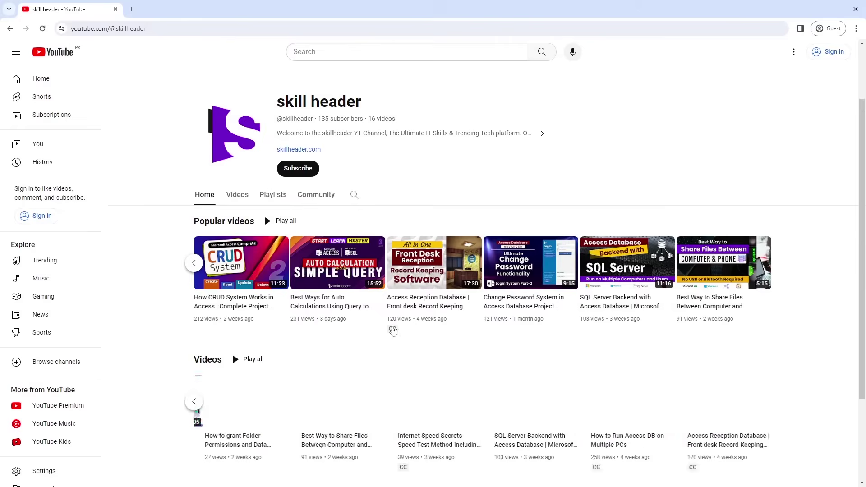
{"action": "scroll", "coordinate": [293, 269], "scroll_direction": "up", "scroll_amount": 2}
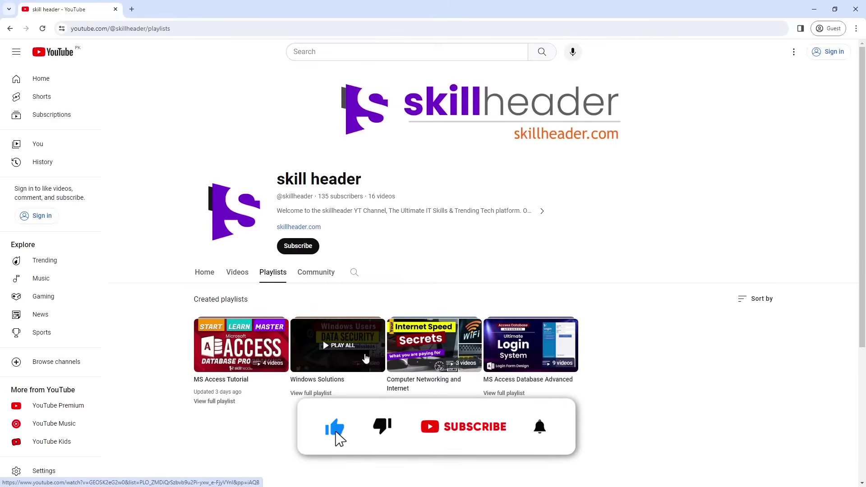
{"action": "left_click", "coordinate": [199, 278]}
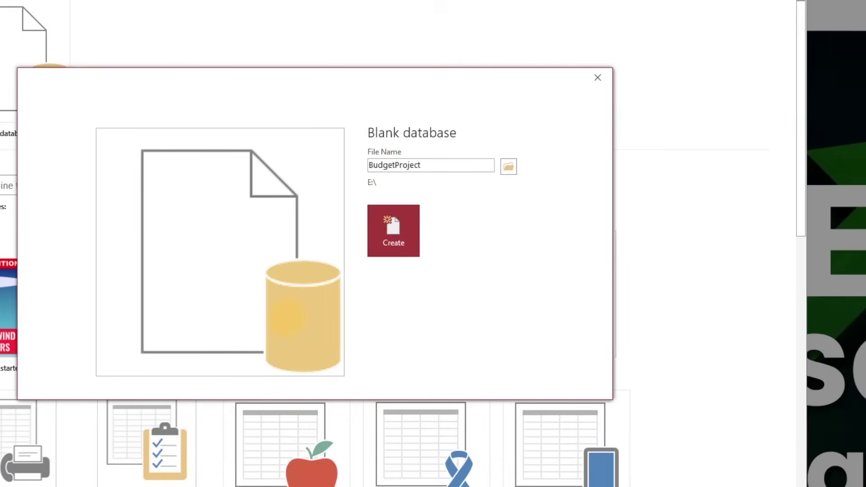
Step: Create the blank database BudgetProject and start a new table in Design View
{"action": "left_click", "coordinate": [391, 228]}
{"action": "right_click", "coordinate": [171, 87]}
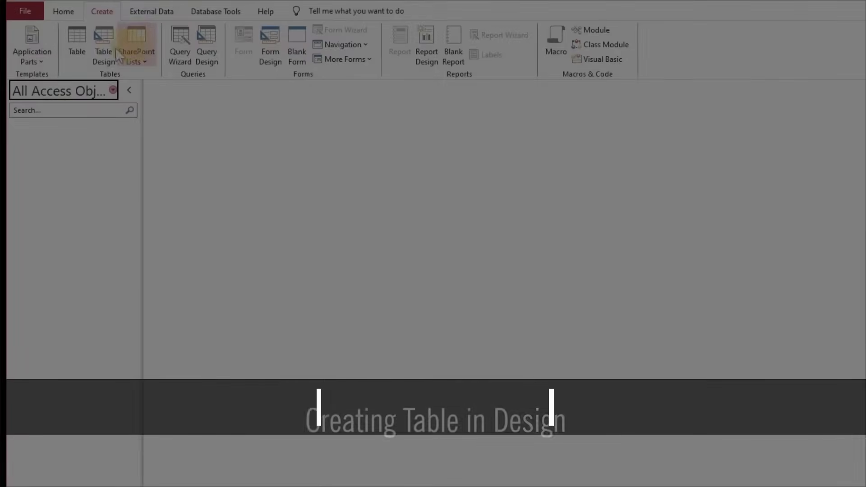
{"action": "left_click", "coordinate": [131, 36]}
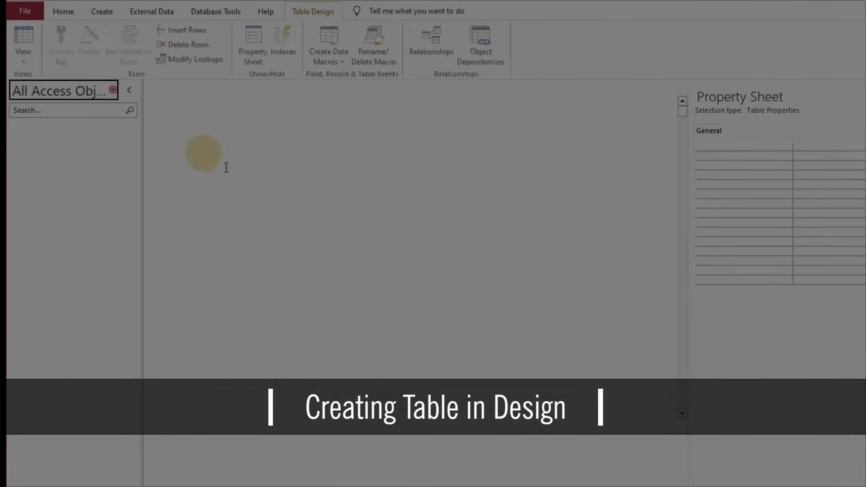
Step: Add the field bid as AutoNumber and the field bdt as Date/Time
{"action": "type", "text": "bid"}
{"action": "key", "text": "Tab"}
{"action": "type", "text": "AutoNumber"}
{"action": "key", "text": "Tab"}
{"action": "key", "text": "Tab"}
{"action": "type", "text": "bdt"}
{"action": "key", "text": "Tab"}
{"action": "type", "text": "Date/Time"}
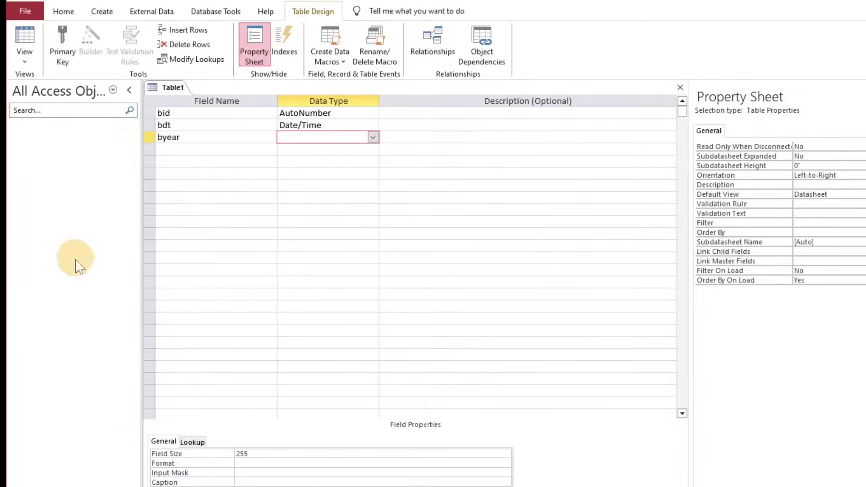
Step: Make byear a lookup field with typed-in values for the years 2023 through 2028
{"action": "key", "text": "alt+Down"}
{"action": "left_click", "coordinate": [329, 306]}
{"action": "left_click", "coordinate": [460, 209]}
{"action": "left_click", "coordinate": [569, 316]}
{"action": "type", "text": "2023"}
{"action": "key", "text": "Down"}
{"action": "type", "text": "2024"}
{"action": "key", "text": "Down"}
{"action": "type", "text": "2025"}
{"action": "key", "text": "Down"}
{"action": "type", "text": "2026"}
{"action": "key", "text": "Down"}
{"action": "type", "text": "2027"}
{"action": "key", "text": "Down"}
{"action": "type", "text": "2028"}
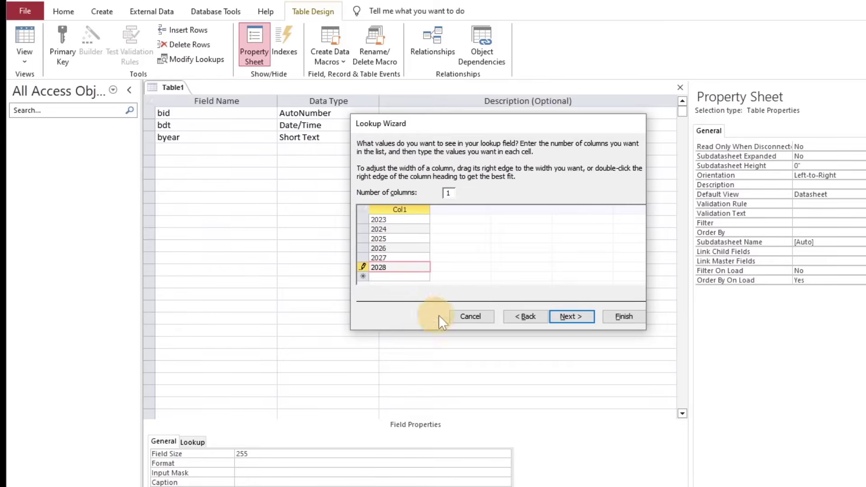
Step: Limit the byear lookup to its list and finish the wizard
{"action": "left_click", "coordinate": [562, 314]}
{"action": "left_click", "coordinate": [472, 190]}
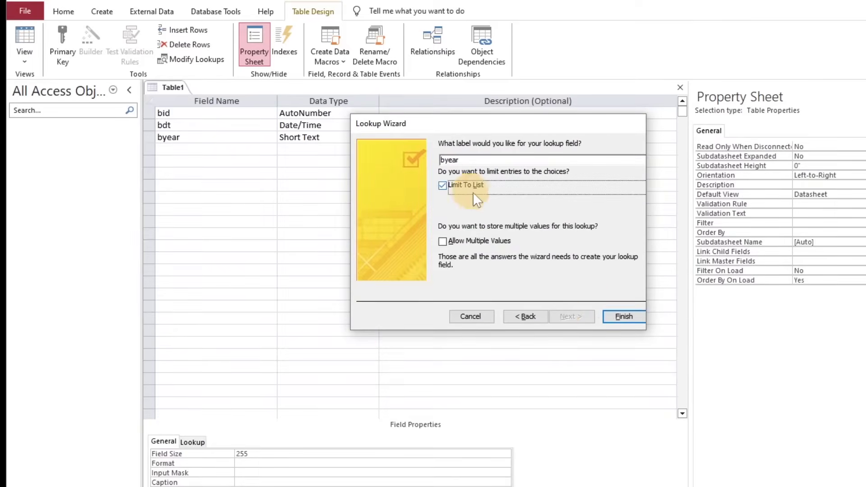
{"action": "left_click", "coordinate": [624, 316]}
Step: Add a bmonth lookup field with typed-in values for the months 1 through 12
{"action": "key", "text": "Tab"}
{"action": "key", "text": "Tab"}
{"action": "type", "text": "bmonth"}
{"action": "key", "text": "Tab"}
{"action": "type", "text": "lookup Wizard..."}
{"action": "key", "text": "Tab"}
{"action": "left_click", "coordinate": [443, 207]}
{"action": "left_click", "coordinate": [565, 315]}
{"action": "key", "text": "Tab"}
{"action": "type", "text": "1"}
{"action": "key", "text": "Down"}
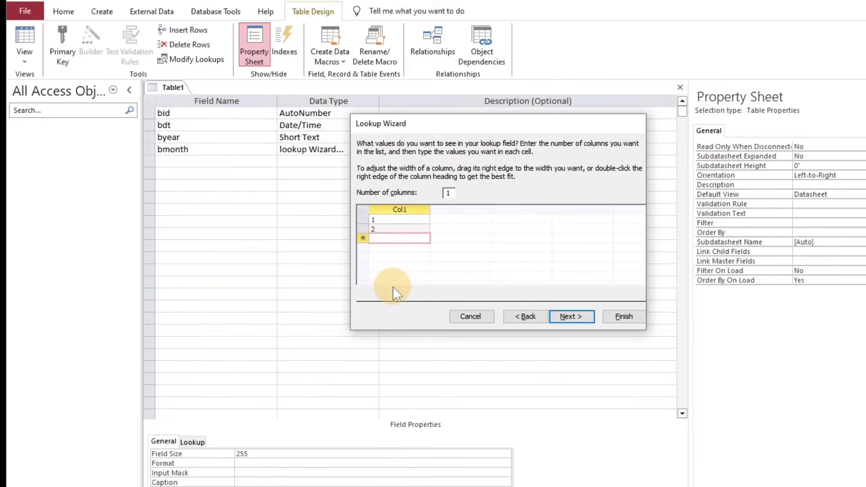
{"action": "key", "text": "Down"}
{"action": "type", "text": "8 9 10"}
{"action": "key", "text": "Down"}
{"action": "type", "text": "11 12"}
Step: Limit the bmonth lookup to its list and finish the wizard
{"action": "left_click", "coordinate": [571, 316]}
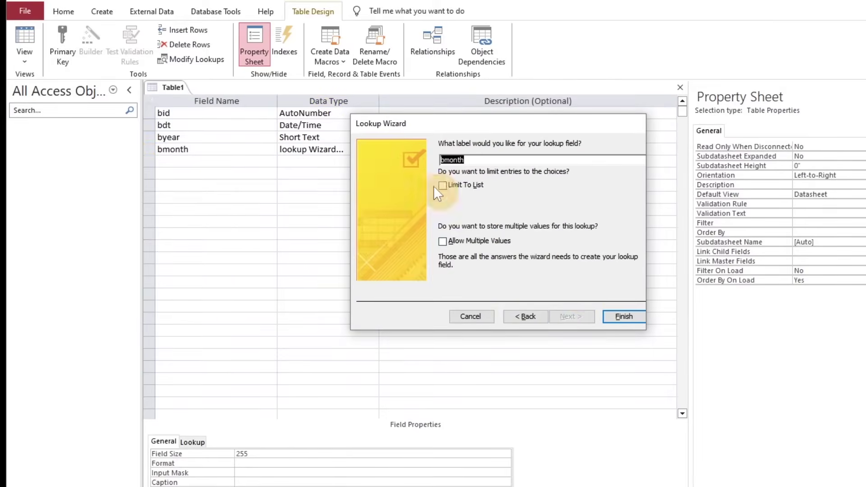
{"action": "left_click", "coordinate": [442, 186]}
{"action": "left_click", "coordinate": [623, 316]}
Step: Make bid the primary key and save the table as tbl_budget
{"action": "left_click", "coordinate": [221, 163]}
{"action": "key", "text": "ctrl+s"}
{"action": "left_click", "coordinate": [553, 226]}
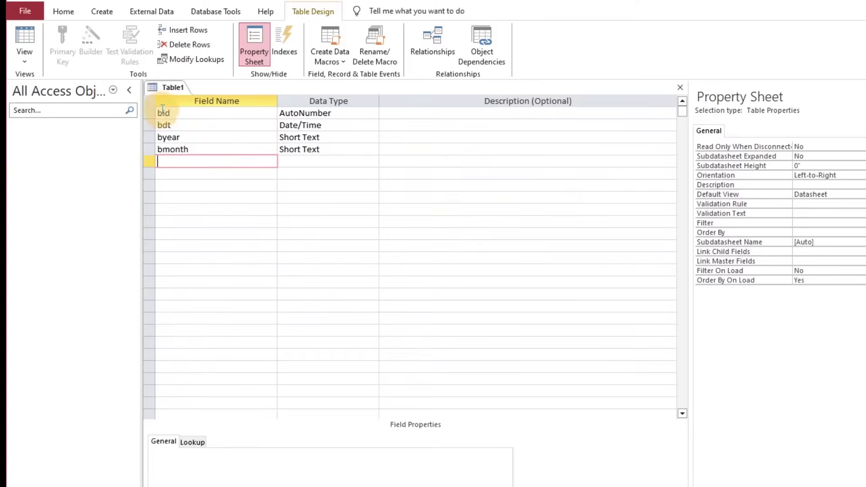
{"action": "left_click", "coordinate": [162, 113]}
{"action": "key", "text": "ctrl+s"}
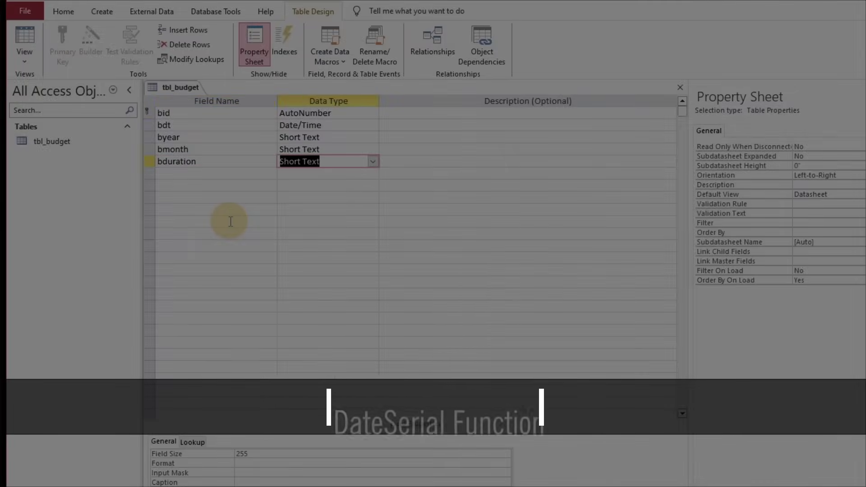
Step: Make bduration a Calculated field with the expression DateSerial([byear],[bmonth],1)
{"action": "type", "text": "cals"}
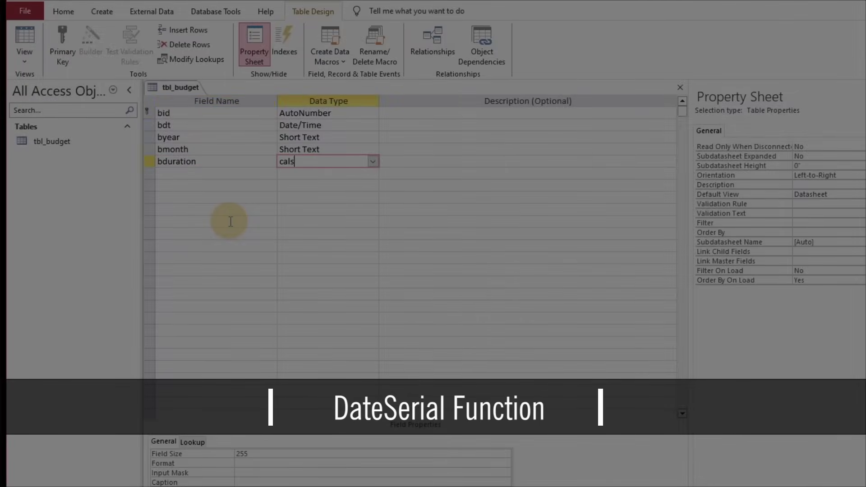
{"action": "type", "text": "cdateserial("}
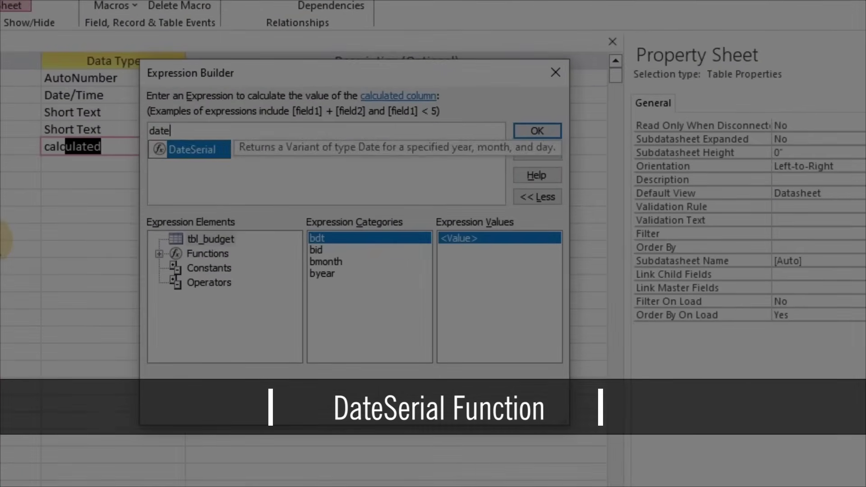
{"action": "type", "text": "[byear],[bmonth],1"}
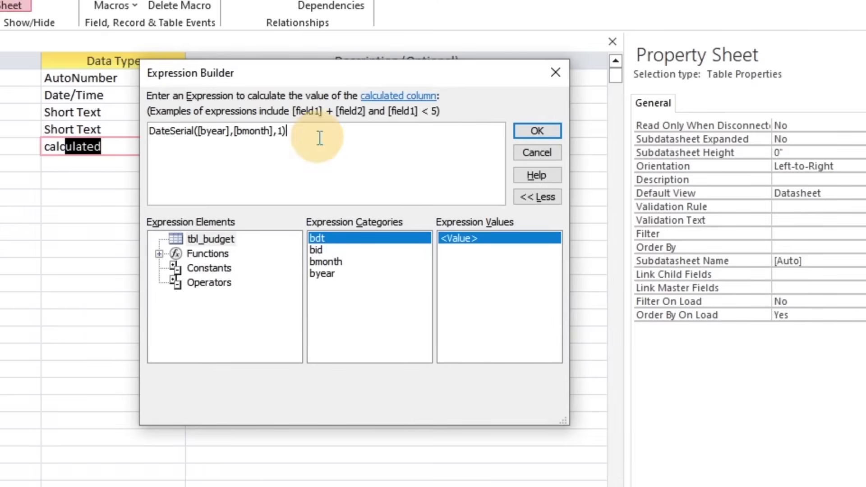
{"action": "left_click", "coordinate": [537, 131]}
Step: Add the field bamount as Currency and the field bdetail as Short Text
{"action": "left_click", "coordinate": [407, 223]}
{"action": "left_click", "coordinate": [255, 223]}
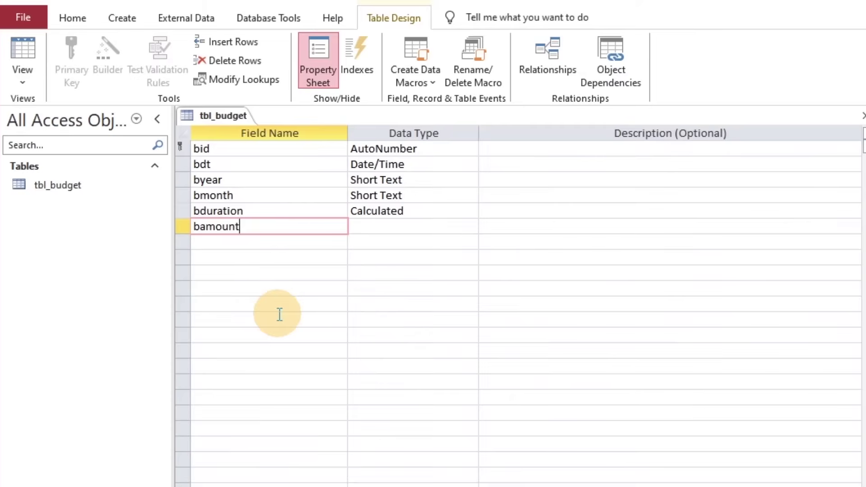
{"action": "key", "text": "Tab"}
{"action": "type", "text": "Currency"}
{"action": "key", "text": "Tab"}
{"action": "key", "text": "Tab"}
{"action": "type", "text": "bdetail"}
{"action": "key", "text": "Tab"}
{"action": "key", "text": "Tab"}
{"action": "key", "text": "Tab"}
Step: Add the field bbalance with the Currency data type
{"action": "type", "text": "bbl"}
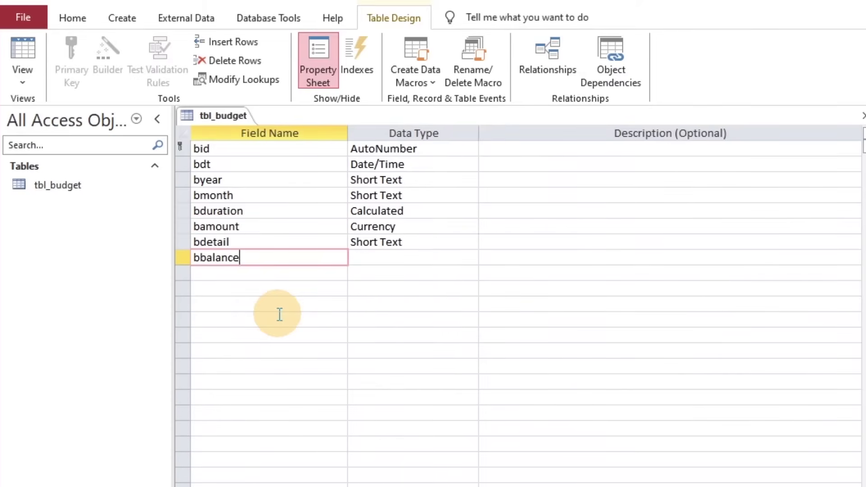
{"action": "key", "text": "Tab"}
{"action": "type", "text": "c"}
{"action": "key", "text": "Tab"}
{"action": "key", "text": "Tab"}
Step: Add a bstatus lookup field with the typed-in values Open and Close, limited to the list
{"action": "type", "text": "bstatus"}
{"action": "key", "text": "Tab"}
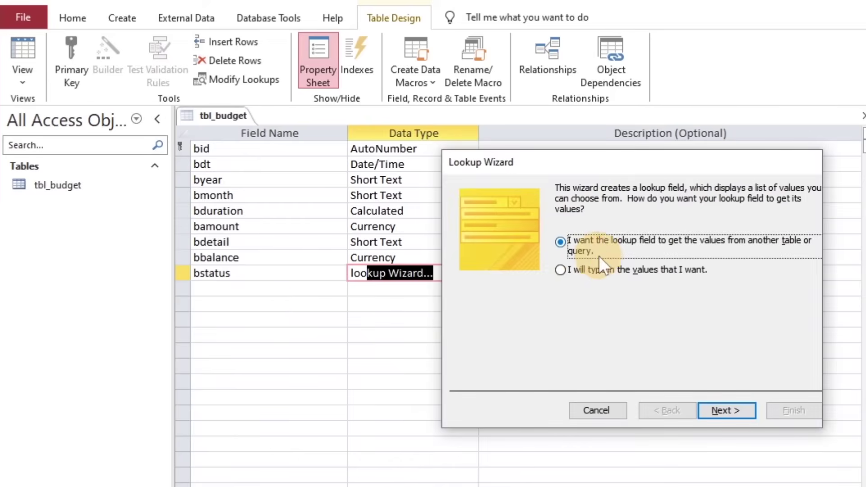
{"action": "left_click", "coordinate": [611, 270]}
{"action": "left_click", "coordinate": [716, 409]}
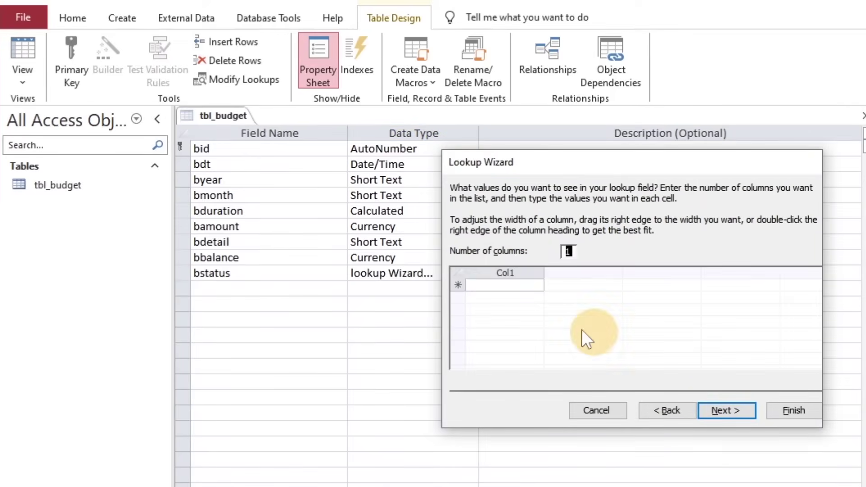
{"action": "type", "text": "Open"}
{"action": "key", "text": "Down"}
{"action": "type", "text": "Closed"}
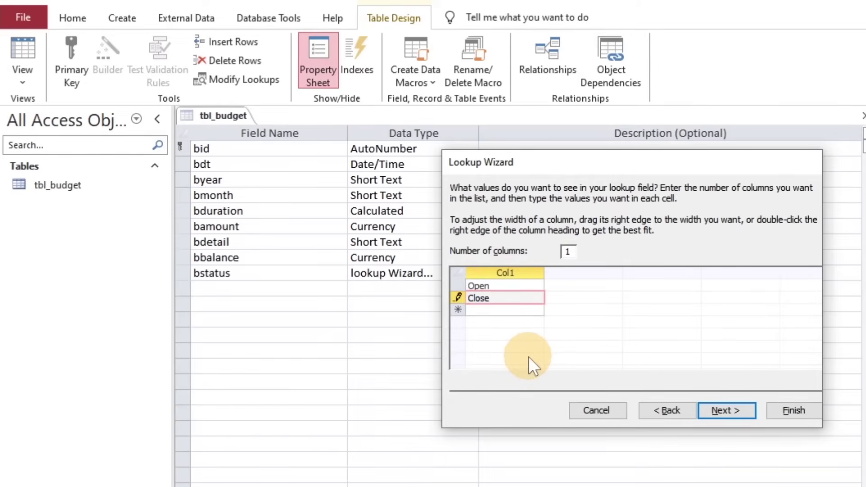
{"action": "left_click", "coordinate": [722, 410]}
{"action": "left_click", "coordinate": [598, 244]}
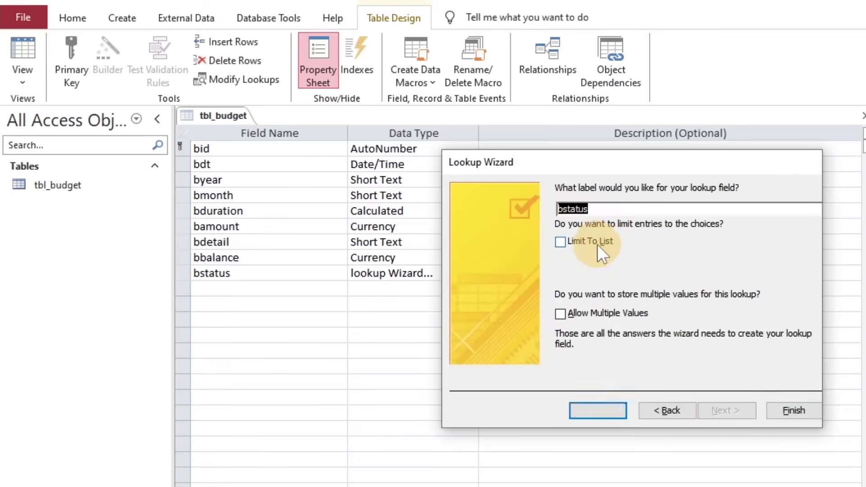
{"action": "left_click", "coordinate": [794, 411]}
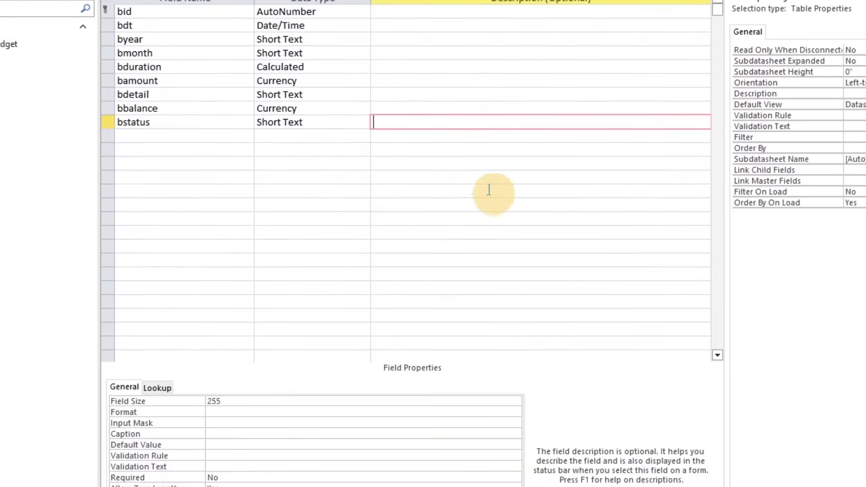
Step: Set the display format of the bamount and bbalance fields, with 1 decimal place for bbalance
{"action": "left_click", "coordinate": [309, 81]}
{"action": "left_click", "coordinate": [515, 402]}
{"action": "left_click", "coordinate": [460, 448]}
{"action": "left_click", "coordinate": [318, 109]}
{"action": "left_click", "coordinate": [515, 404]}
{"action": "left_click", "coordinate": [431, 445]}
{"action": "left_click", "coordinate": [515, 404]}
{"action": "left_click", "coordinate": [437, 451]}
{"action": "key", "text": "Tab"}
{"action": "type", "text": "1"}
{"action": "key", "text": "Tab"}
Step: Set the default value of the bstatus field to "Open"
{"action": "left_click", "coordinate": [318, 123]}
{"action": "left_click", "coordinate": [212, 445]}
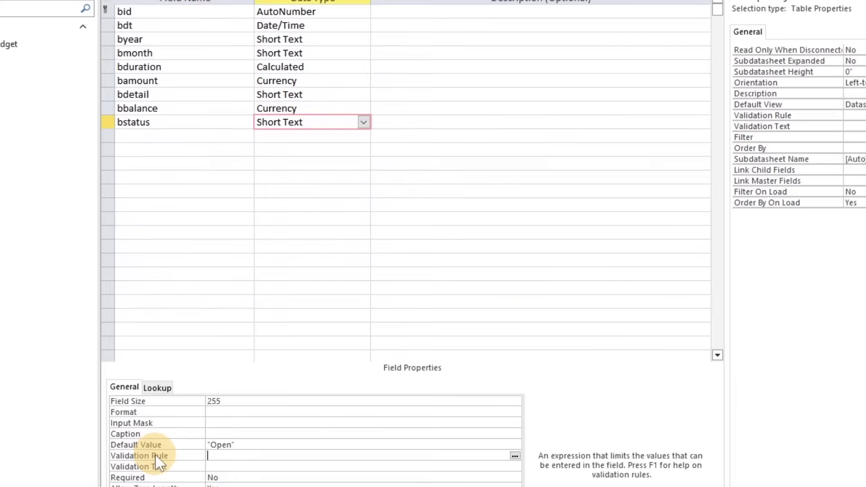
Step: Set the default value of the byear field to the expression =Format(Date(),"yyyy")
{"action": "left_click", "coordinate": [164, 38]}
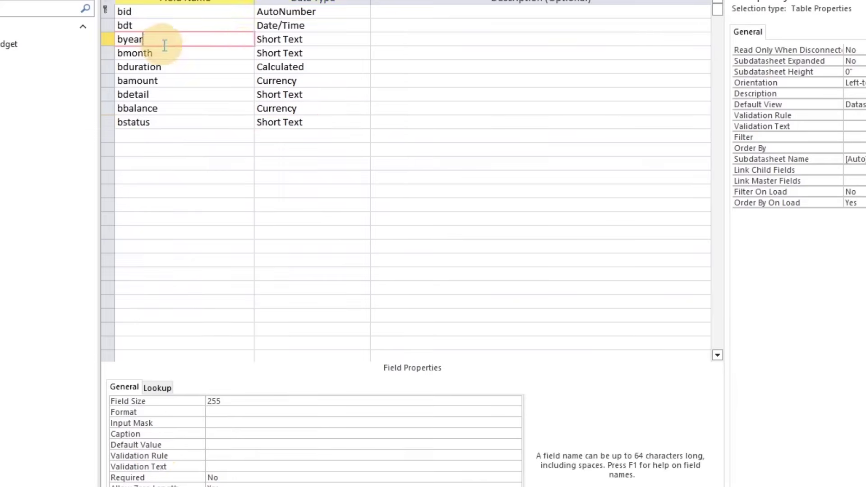
{"action": "left_click", "coordinate": [221, 444]}
{"action": "left_click", "coordinate": [515, 446]}
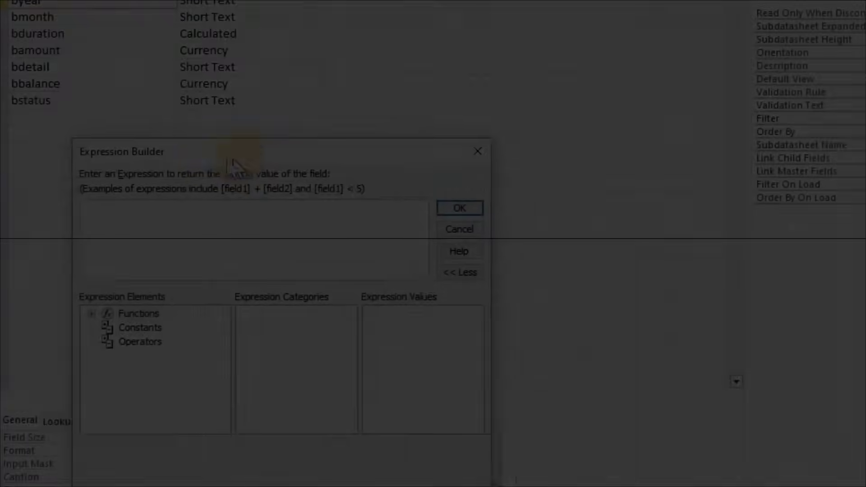
{"action": "left_click_drag", "start_coordinate": [228, 158], "coordinate": [221, 153]}
{"action": "type", "text": "=format(date"}
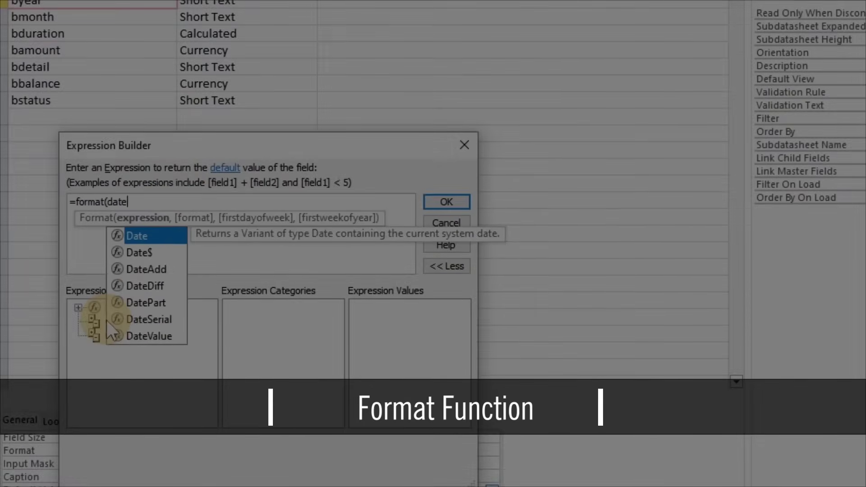
{"action": "type", "text": "(),\"yyyy\")"}
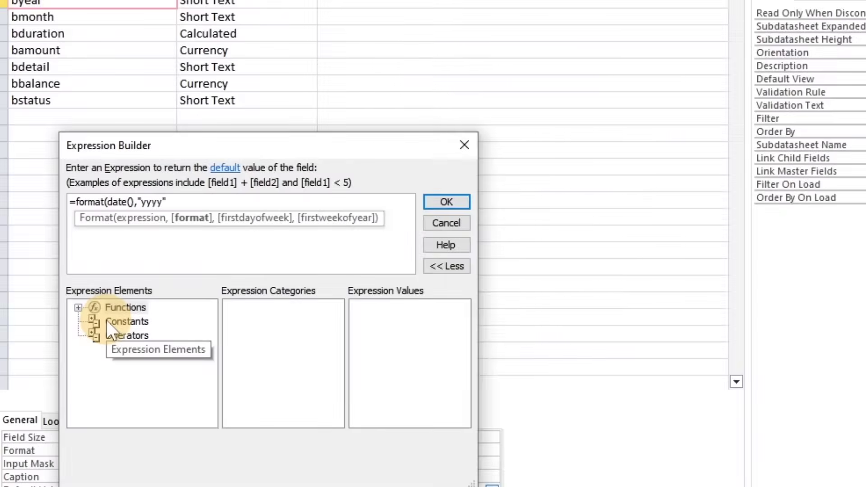
{"action": "key", "text": "ctrl+a"}
{"action": "left_click", "coordinate": [446, 204]}
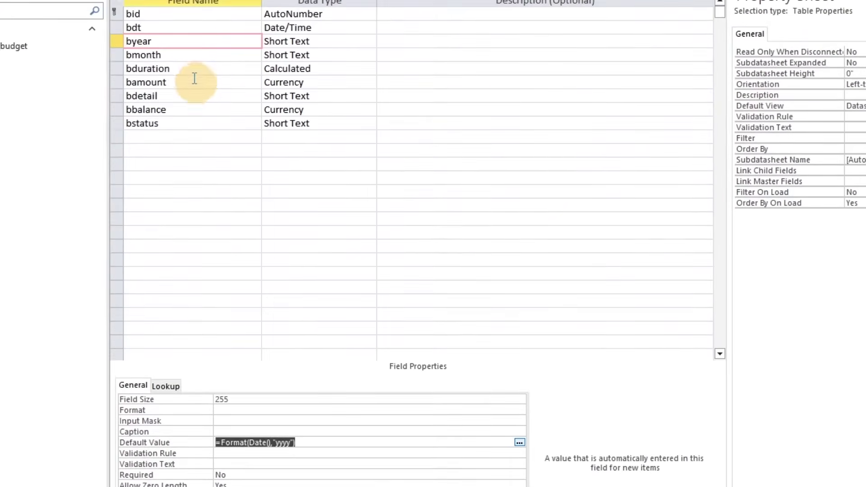
Step: Set the default value of the bmonth field to the expression format(date(),"m")
{"action": "left_click", "coordinate": [186, 54]}
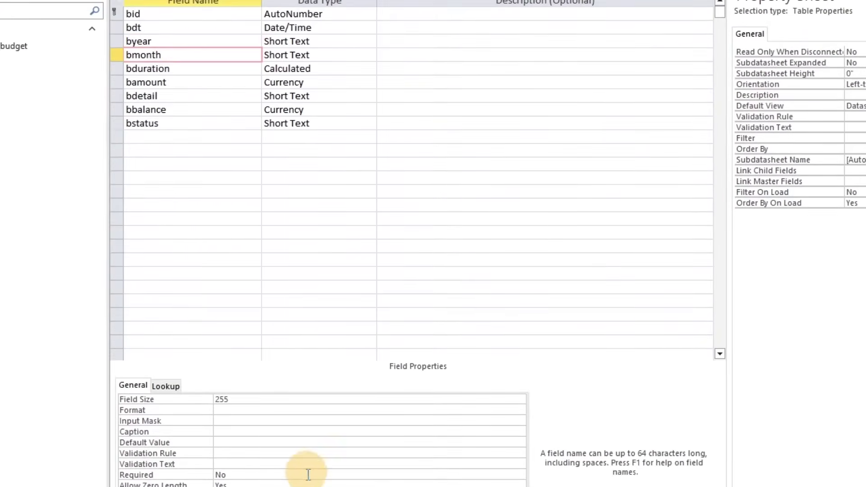
{"action": "left_click", "coordinate": [170, 435]}
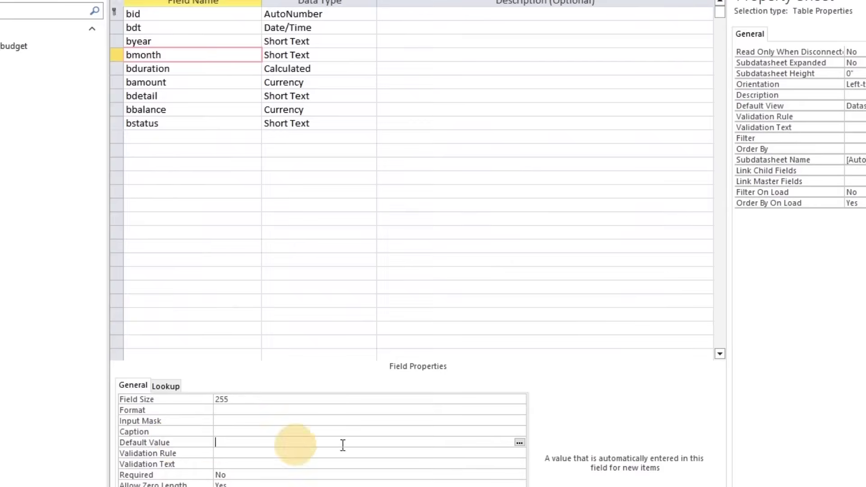
{"action": "left_click", "coordinate": [519, 443]}
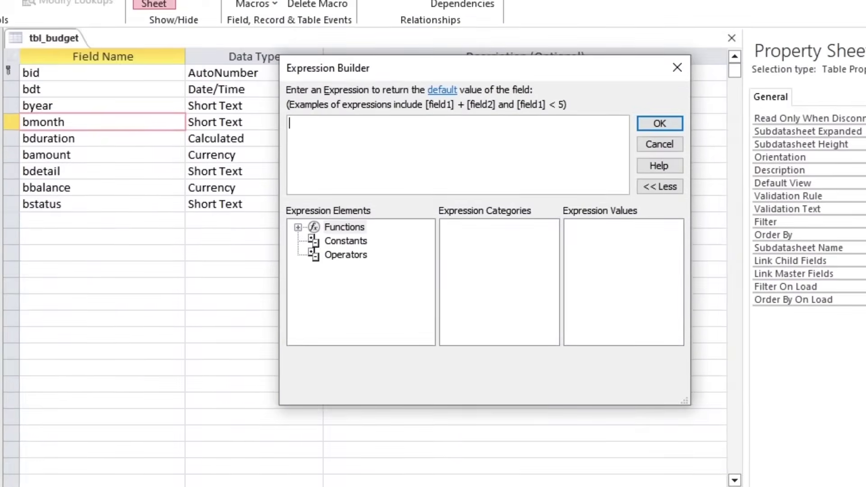
{"action": "type", "text": "format(date"}
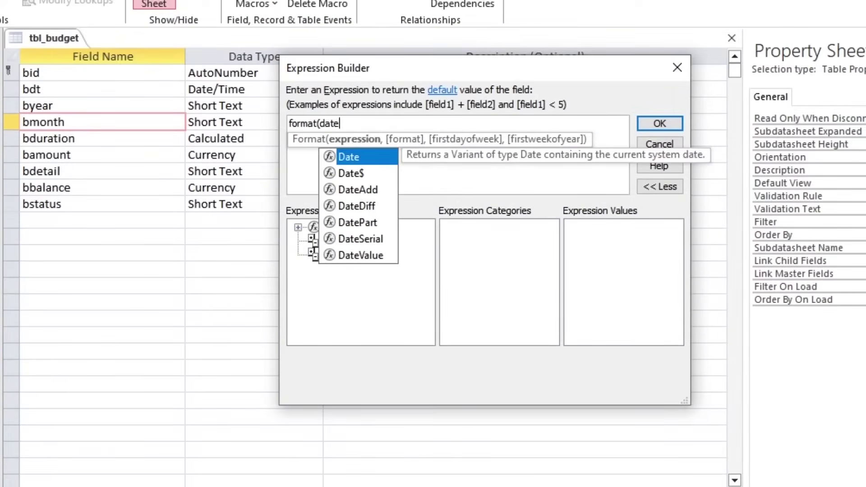
{"action": "type", "text": "(),\"m\""}
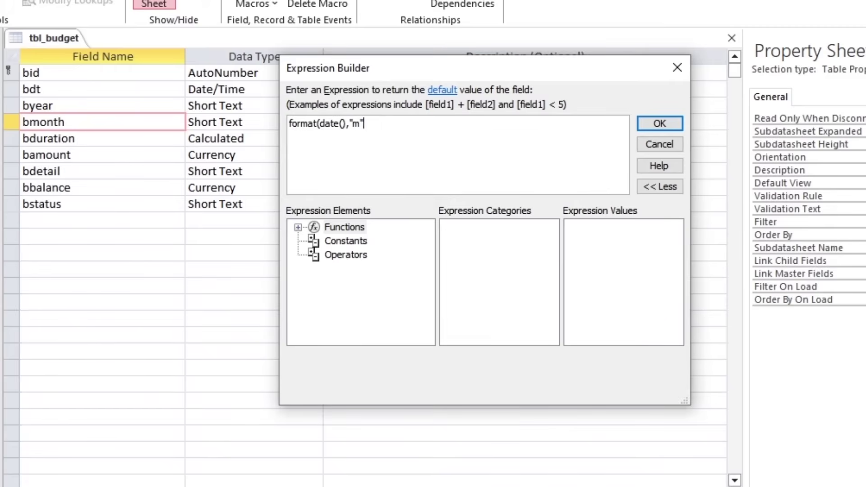
{"action": "left_click", "coordinate": [664, 128]}
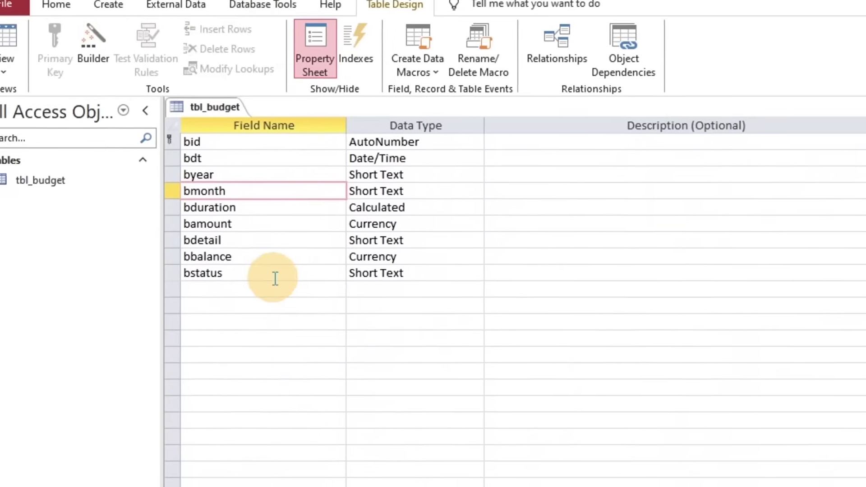
Step: Enter a first record in the table's datasheet with the date 12/1/2023, year 2023 and month 12
{"action": "left_click", "coordinate": [111, 205]}
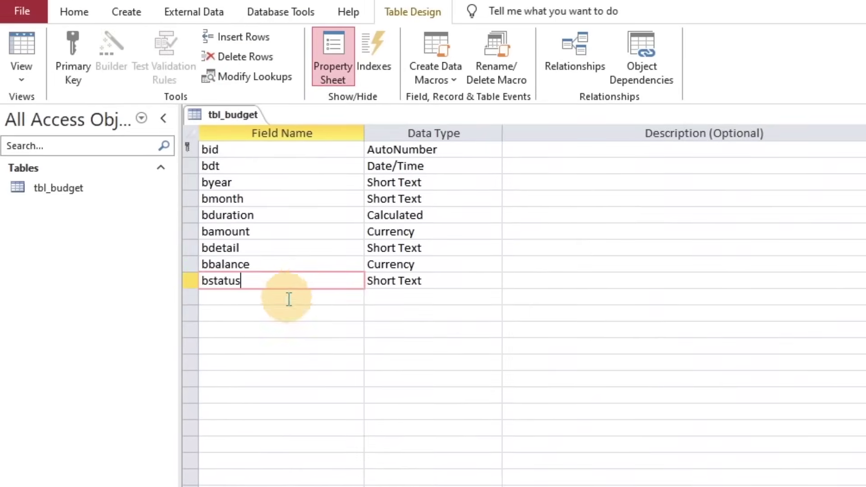
{"action": "left_click", "coordinate": [34, 54]}
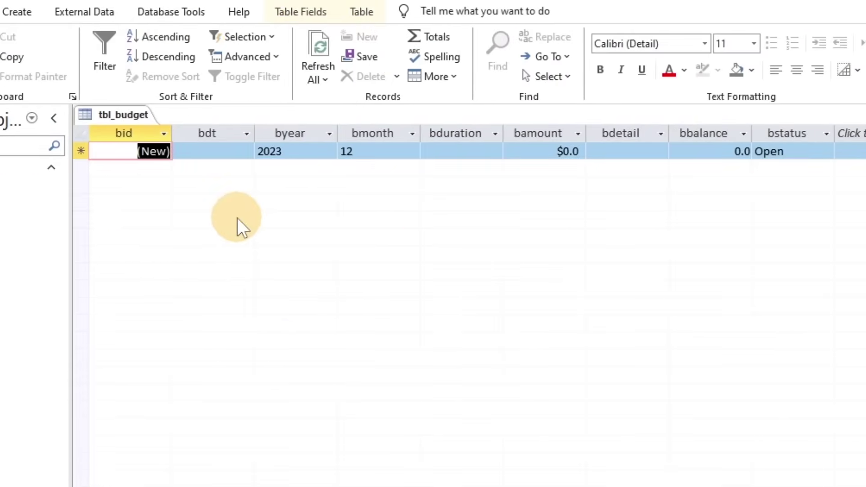
{"action": "left_click", "coordinate": [213, 152]}
{"action": "left_click", "coordinate": [236, 203]}
{"action": "left_click", "coordinate": [310, 151]}
{"action": "left_click", "coordinate": [330, 151]}
{"action": "left_click", "coordinate": [383, 151]}
{"action": "left_click", "coordinate": [414, 152]}
{"action": "left_click", "coordinate": [407, 347]}
{"action": "key", "text": "Tab"}
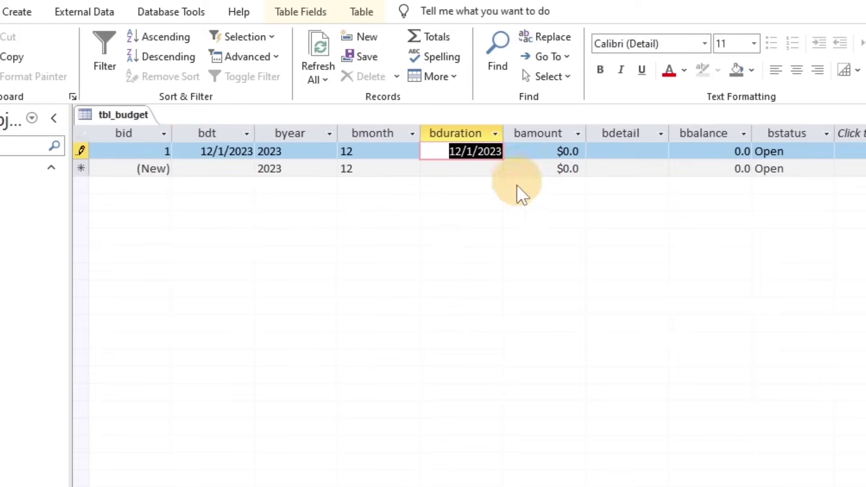
Step: Set the display format of the bduration field to mm-yyyy and check it in the record's datasheet
{"action": "right_click", "coordinate": [131, 116]}
{"action": "left_click", "coordinate": [154, 194]}
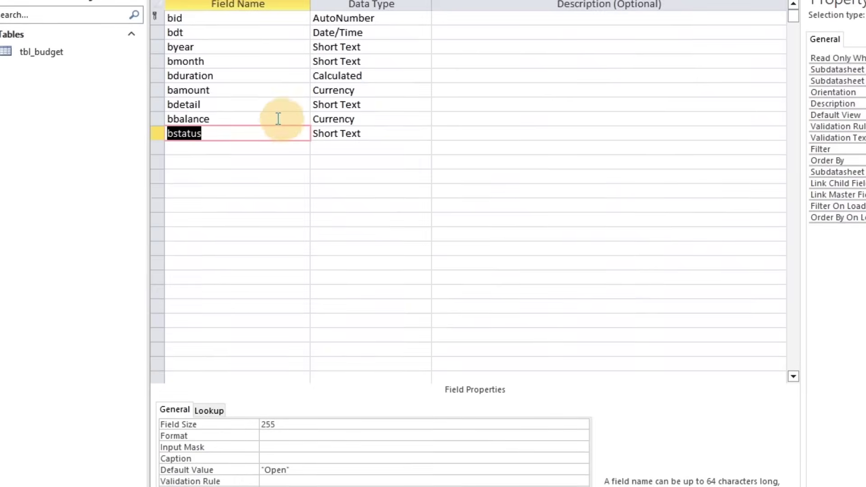
{"action": "left_click", "coordinate": [220, 76]}
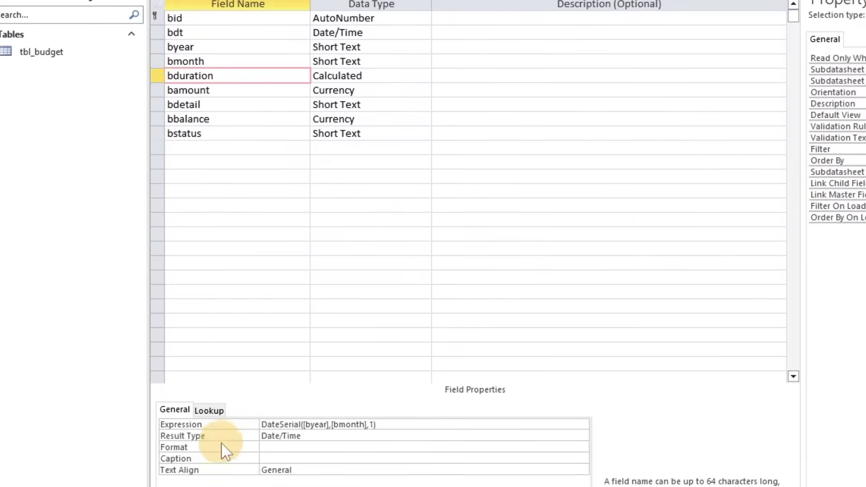
{"action": "type", "text": "mm-yyyy"}
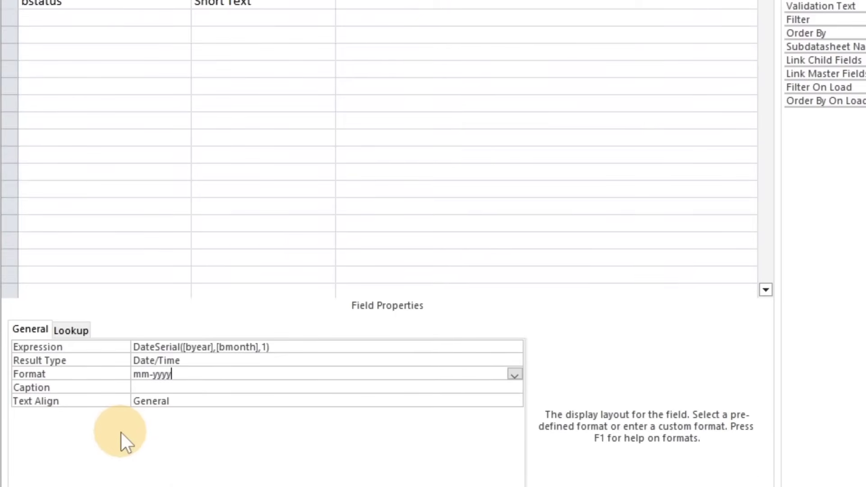
{"action": "key", "text": "Return"}
{"action": "left_click", "coordinate": [202, 375]}
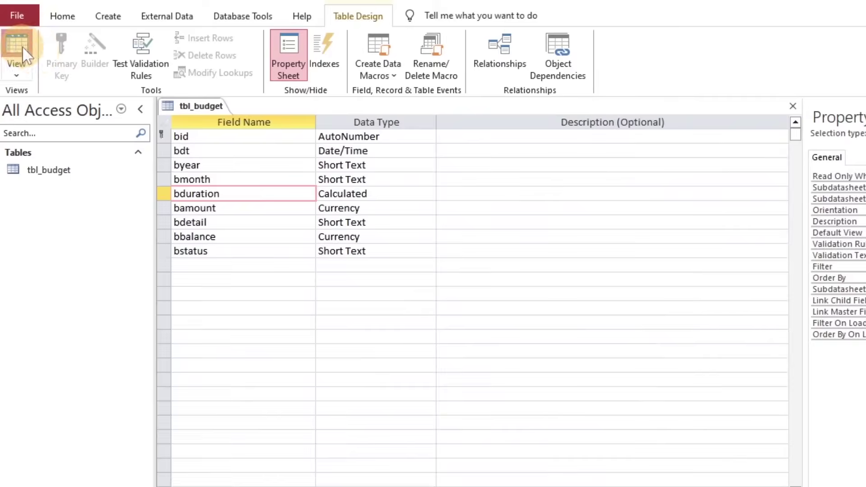
{"action": "left_click", "coordinate": [23, 46]}
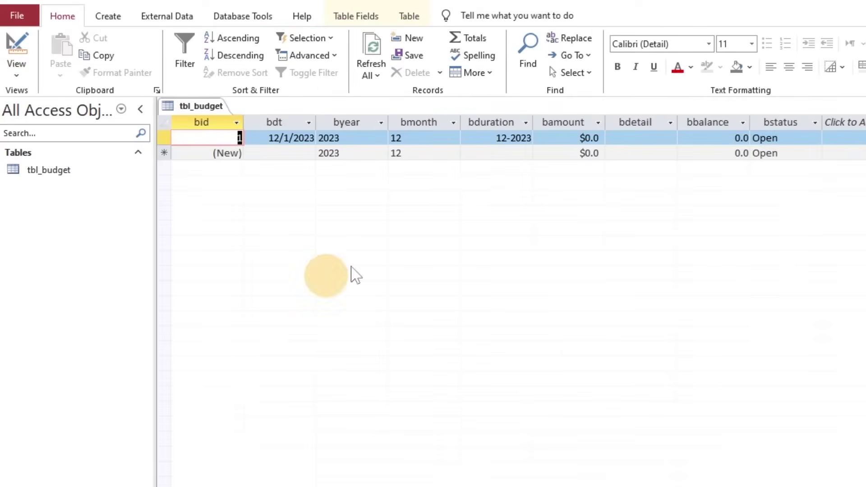
{"action": "left_click", "coordinate": [490, 143]}
{"action": "left_click", "coordinate": [456, 140]}
{"action": "left_click", "coordinate": [497, 138]}
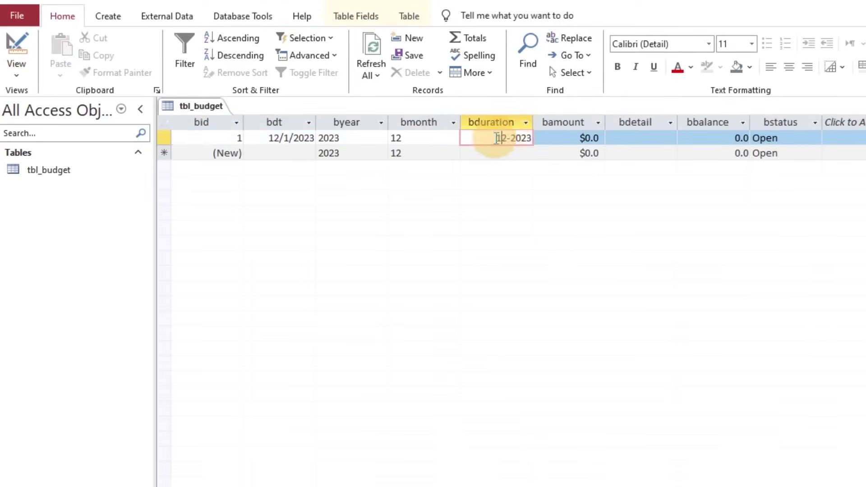
{"action": "left_click", "coordinate": [579, 142]}
Step: Set the display format of the bamount field to Standard in the table design
{"action": "right_click", "coordinate": [211, 107]}
{"action": "left_click", "coordinate": [248, 175]}
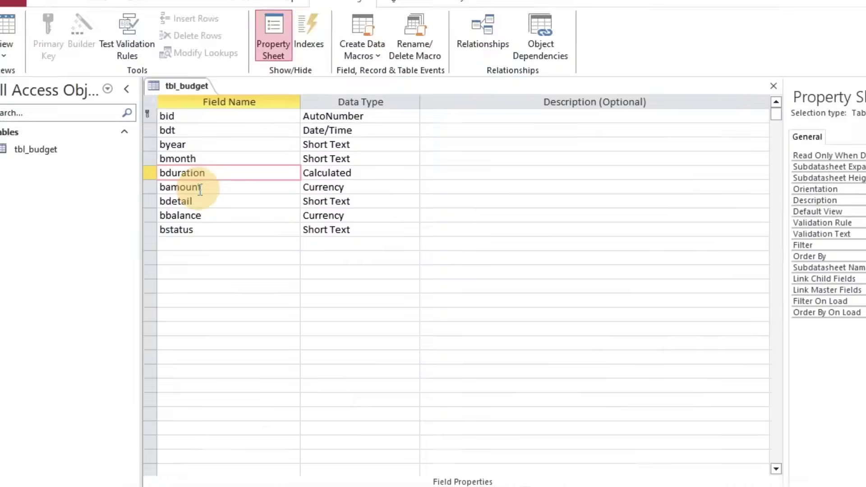
{"action": "left_click", "coordinate": [200, 189]}
{"action": "left_click", "coordinate": [273, 415]}
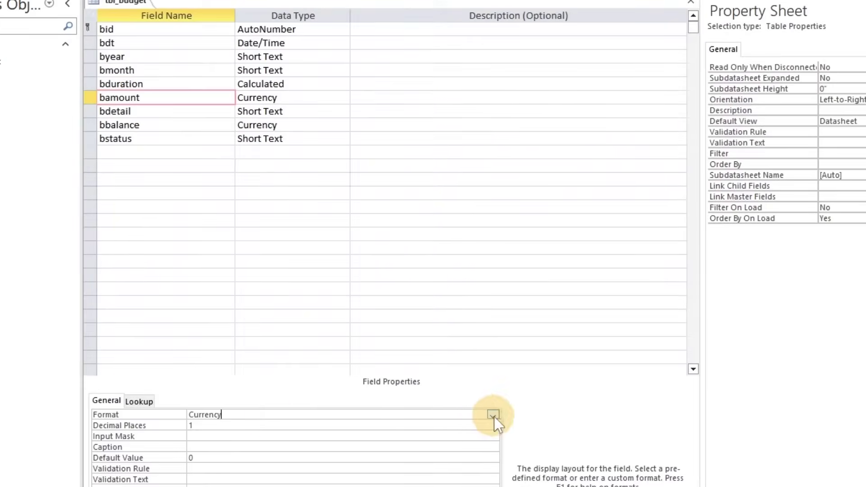
{"action": "left_click", "coordinate": [494, 416]}
{"action": "left_click", "coordinate": [364, 469]}
{"action": "key", "text": "Tab"}
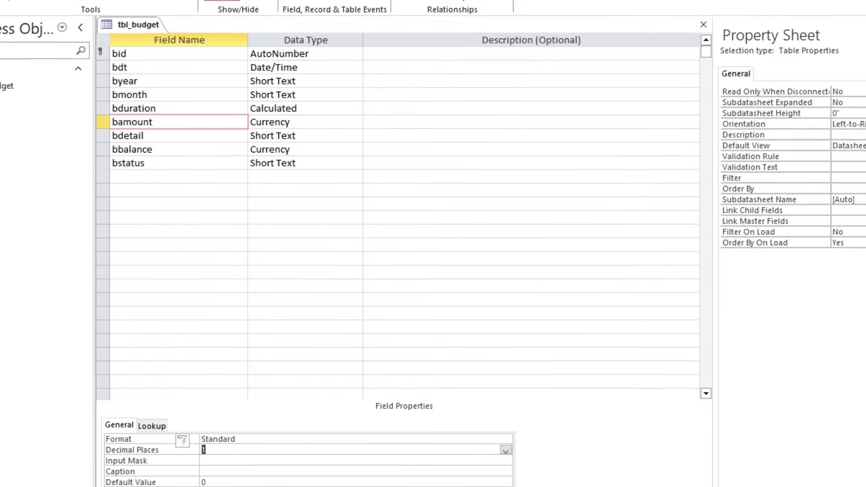
Step: In the datasheet, widen the bdetail column slightly and enter a December budget description in the first record
{"action": "left_click", "coordinate": [12, 68]}
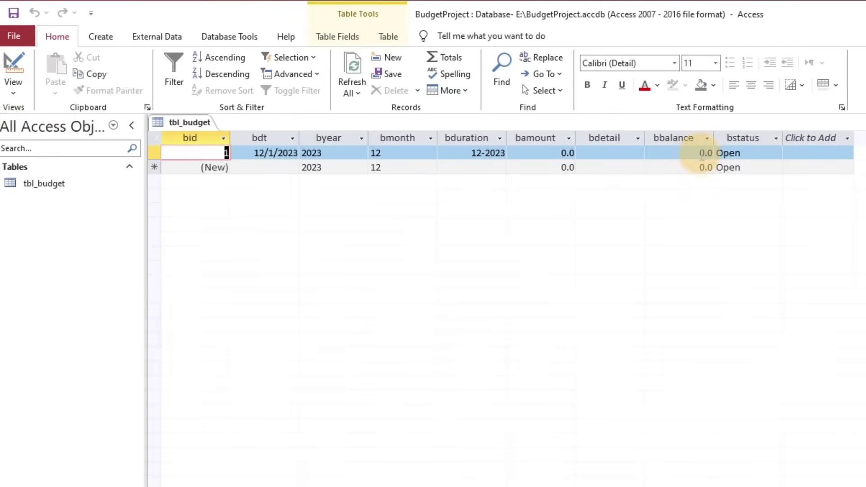
{"action": "left_click", "coordinate": [632, 153]}
{"action": "left_click_drag", "start_coordinate": [646, 138], "coordinate": [654, 138]}
{"action": "type", "text": "Budget for D"}
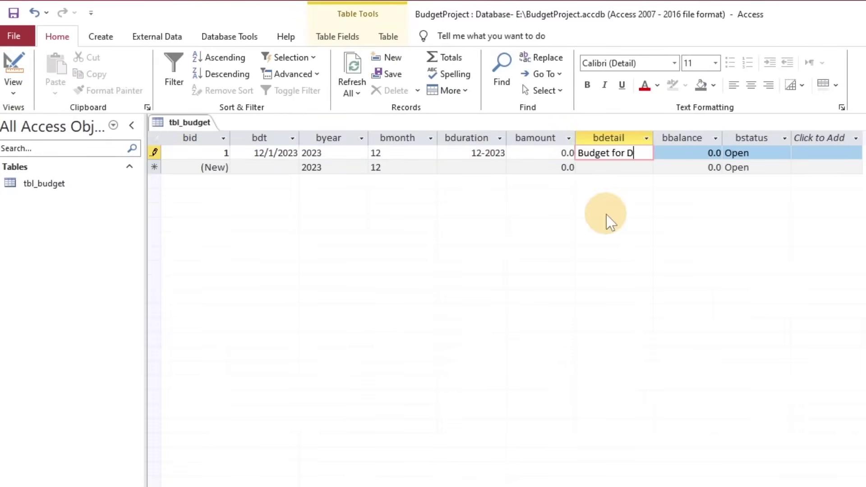
Step: Enter 23000 as both bamount and bbalance of the first record, and close tbl_budget with its layout changes saved
{"action": "type", "text": "23000"}
{"action": "key", "text": "Tab"}
{"action": "key", "text": "Tab"}
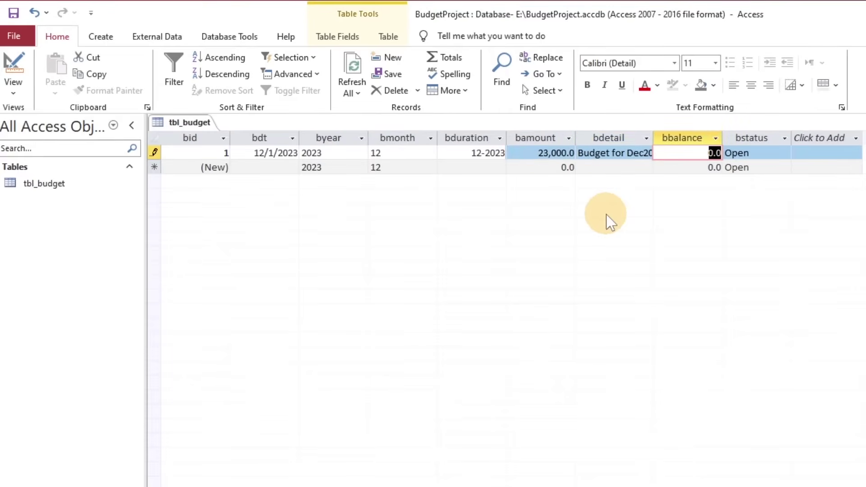
{"action": "key", "text": "Tab"}
{"action": "key", "text": "Tab"}
{"action": "key", "text": "Tab"}
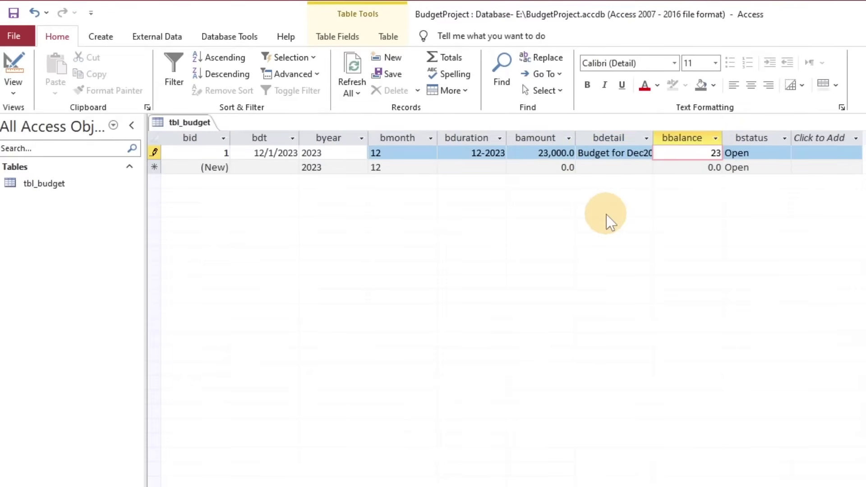
{"action": "key", "text": "shift+Tab"}
{"action": "key", "text": "shift+Tab"}
{"action": "key", "text": "shift+Tab"}
{"action": "key", "text": "Tab"}
{"action": "key", "text": "Tab"}
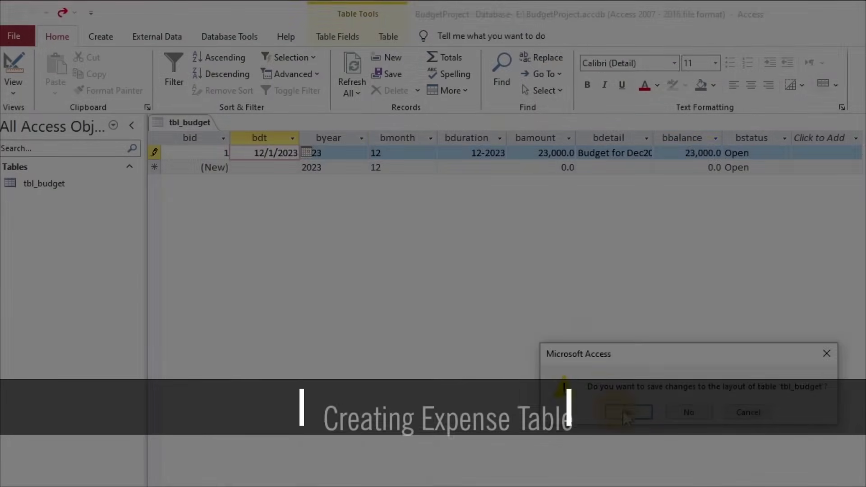
{"action": "left_click", "coordinate": [628, 411]}
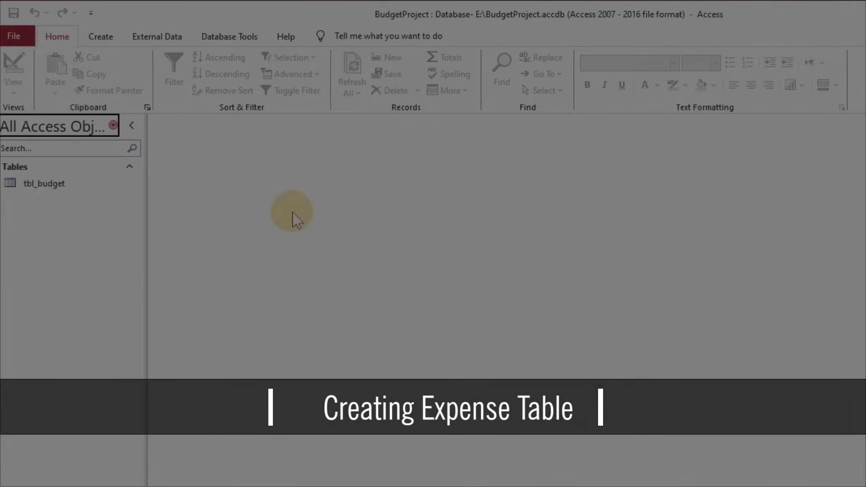
Step: Start a new table design with the AutoNumber field ac_exp_id and the Short Text fields ac_exp_name and ac_exp_cat
{"action": "left_click", "coordinate": [101, 36]}
{"action": "left_click", "coordinate": [105, 83]}
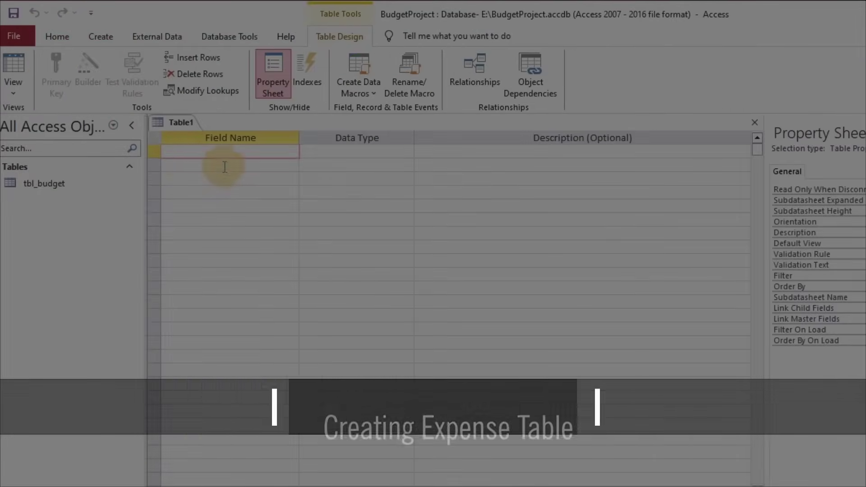
{"action": "type", "text": "ac_exp_id"}
{"action": "key", "text": "Down"}
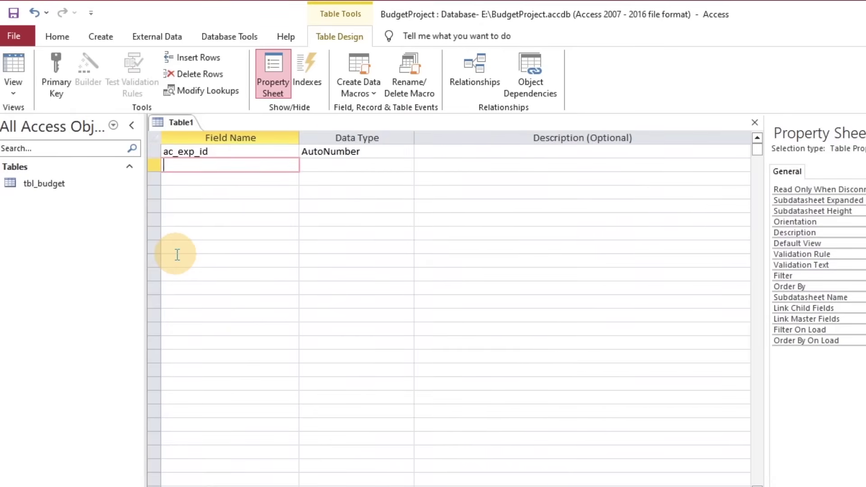
{"action": "key", "text": "Tab"}
{"action": "key", "text": "Tab"}
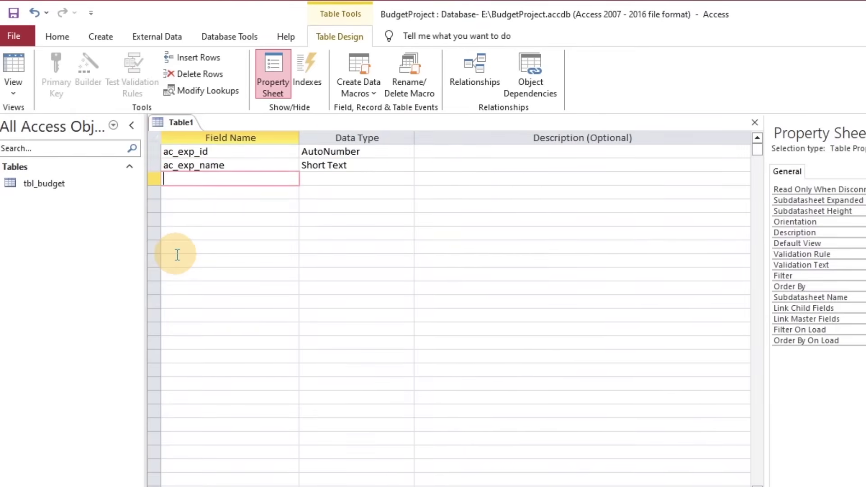
{"action": "type", "text": "ac_exp_cat"}
{"action": "key", "text": "Tab"}
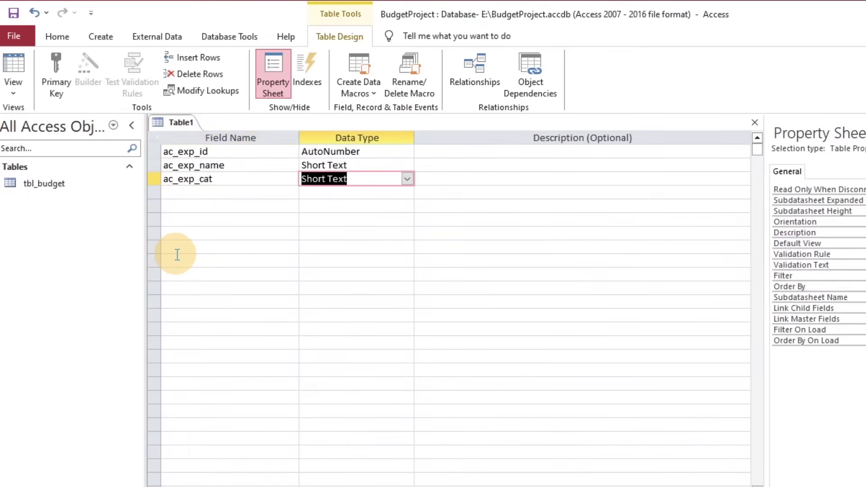
Step: Make ac_exp_cat a lookup field with the typed-in values Conditional, Variable and Fised, limited to the list
{"action": "left_click", "coordinate": [407, 179]}
{"action": "left_click", "coordinate": [343, 369]}
{"action": "left_click", "coordinate": [505, 259]}
{"action": "left_click", "coordinate": [633, 381]}
{"action": "left_click", "coordinate": [431, 271]}
{"action": "type", "text": "Conditional"}
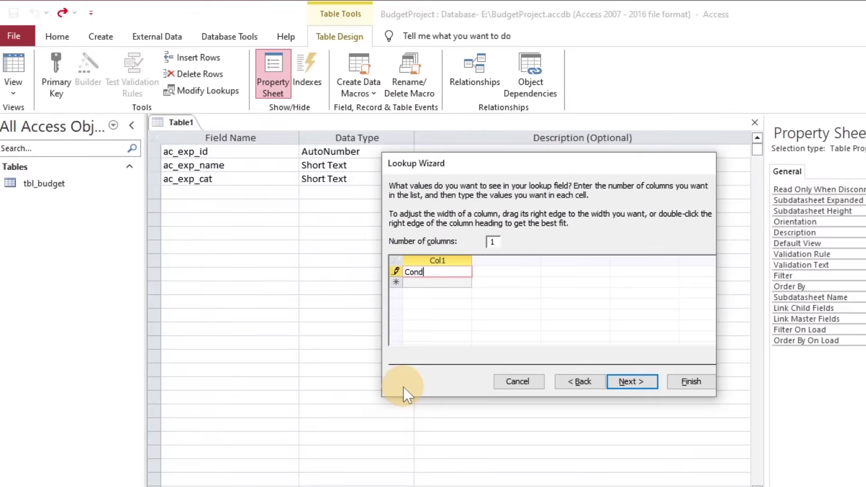
{"action": "key", "text": "Tab"}
{"action": "type", "text": "Variable"}
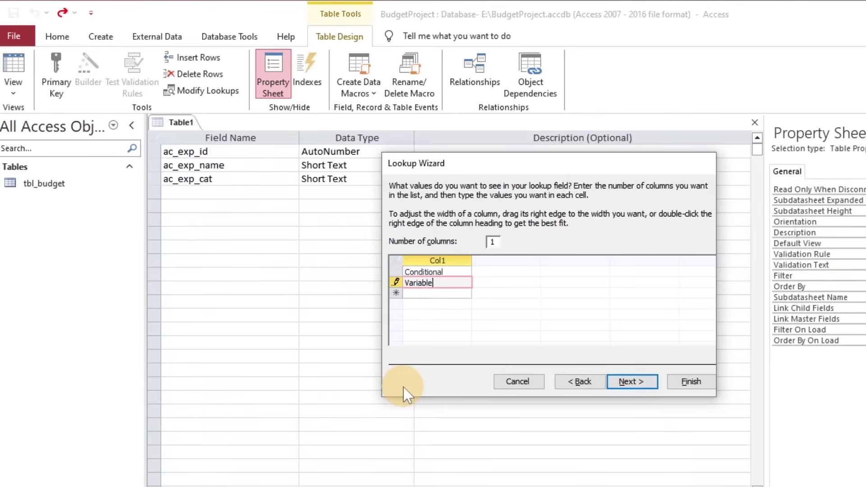
{"action": "key", "text": "Tab"}
{"action": "type", "text": "Fised"}
{"action": "left_click", "coordinate": [623, 381]}
{"action": "left_click", "coordinate": [513, 234]}
{"action": "left_click", "coordinate": [674, 383]}
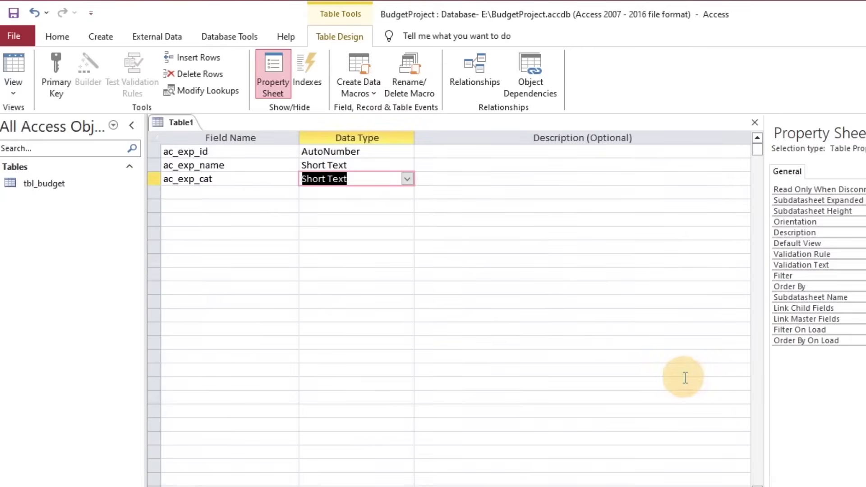
Step: Add an ac_exp_cat2 lookup field with the typed-in values Direct, Indirect and Personal, without limiting it to the list
{"action": "left_click", "coordinate": [248, 189]}
{"action": "type", "text": "ac_exp_cat2"}
{"action": "key", "text": "Tab"}
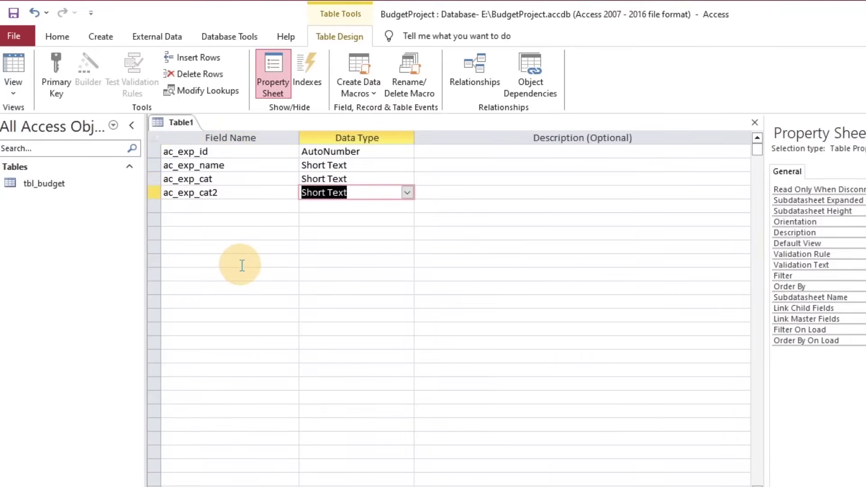
{"action": "left_click", "coordinate": [406, 195]}
{"action": "left_click", "coordinate": [345, 341]}
{"action": "left_click", "coordinate": [528, 260]}
{"action": "left_click", "coordinate": [630, 382]}
{"action": "type", "text": "Direct"}
{"action": "key", "text": "Tab"}
{"action": "type", "text": "Indirect"}
{"action": "key", "text": "Tab"}
{"action": "type", "text": "Personal"}
{"action": "key", "text": "Return"}
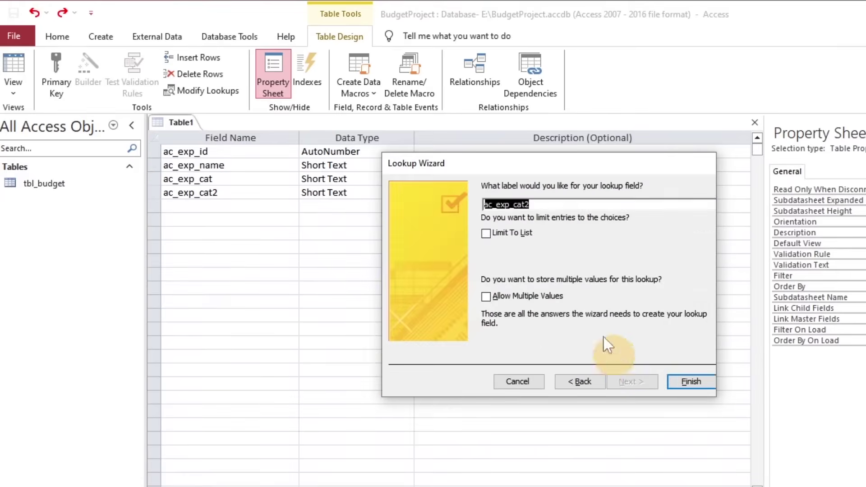
{"action": "key", "text": "Return"}
Step: Add a Currency field named ac_exp_percentage and make ac_exp_id the primary key
{"action": "left_click", "coordinate": [246, 204]}
{"action": "type", "text": "ac_exp_per"}
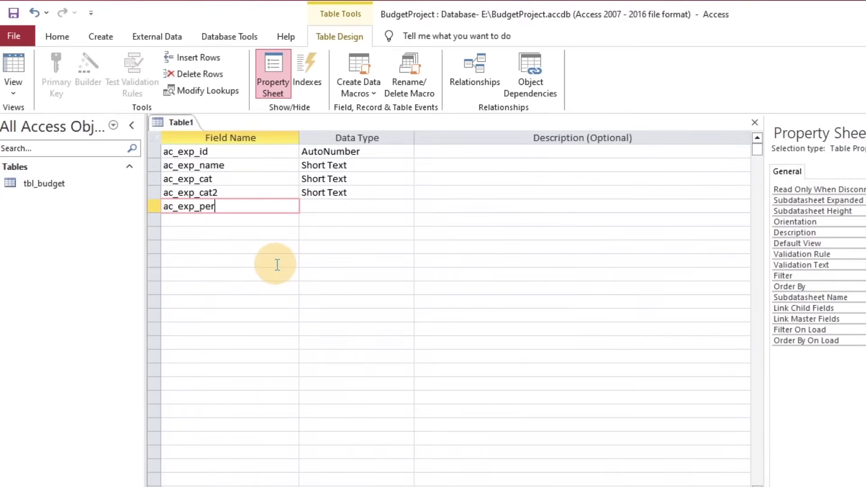
{"action": "type", "text": "centage"}
{"action": "key", "text": "Tab"}
{"action": "type", "text": "c"}
{"action": "key", "text": "Tab"}
{"action": "left_click", "coordinate": [205, 165]}
Step: Format the ac_exp_percentage field as Standard with 1 decimal place and save the table as tbl_accounts
{"action": "left_click", "coordinate": [238, 207]}
{"action": "left_click", "coordinate": [276, 412]}
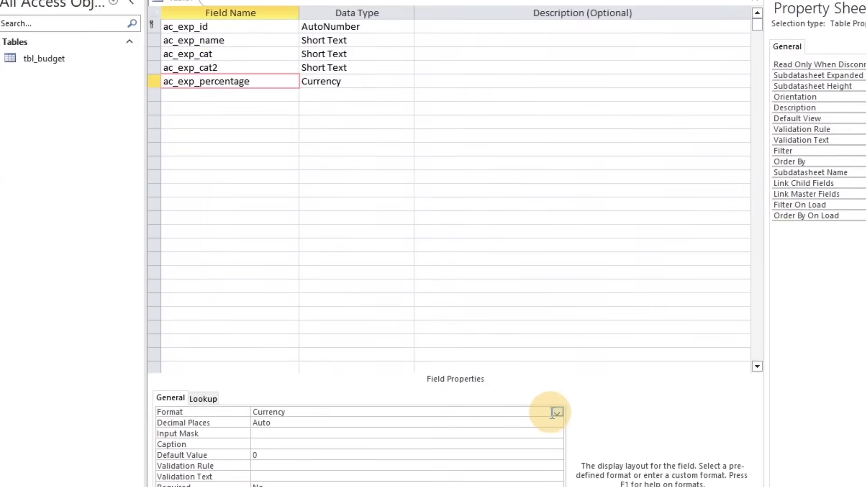
{"action": "left_click", "coordinate": [557, 413]}
{"action": "left_click", "coordinate": [417, 462]}
{"action": "left_click", "coordinate": [234, 422]}
{"action": "type", "text": "1"}
{"action": "key", "text": "Tab"}
{"action": "key", "text": "ctrl+s"}
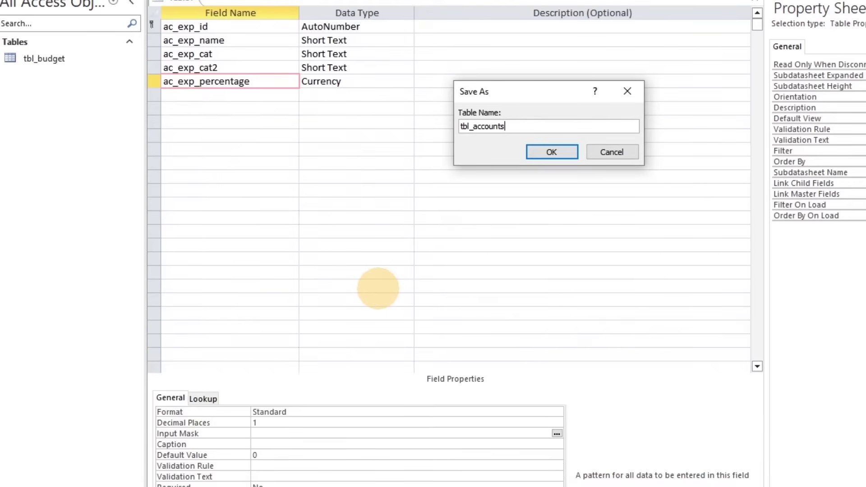
{"action": "key", "text": "Return"}
Step: Show tbl_accounts as a datasheet and check the value lists of ac_exp_cat and ac_exp_cat2
{"action": "left_click", "coordinate": [244, 81]}
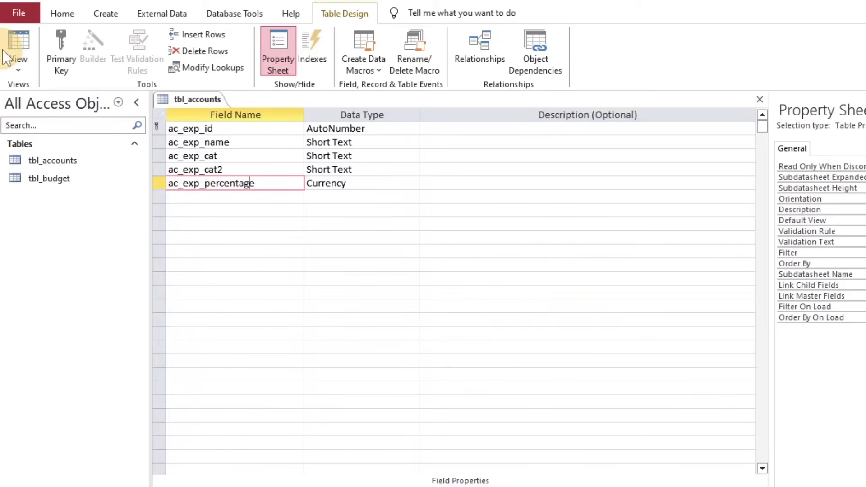
{"action": "left_click", "coordinate": [18, 50]}
{"action": "left_click", "coordinate": [364, 129]}
{"action": "left_click", "coordinate": [366, 130]}
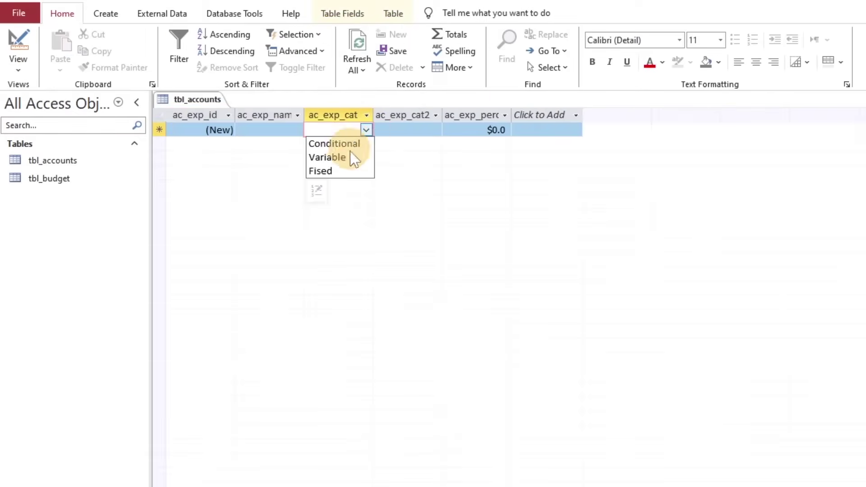
{"action": "left_click", "coordinate": [421, 128]}
{"action": "left_click", "coordinate": [436, 130]}
{"action": "left_click", "coordinate": [422, 170]}
Step: Return to the tbl_accounts design, reapply the Standard format to ac_exp_percentage and switch back to the datasheet
{"action": "left_click", "coordinate": [19, 50]}
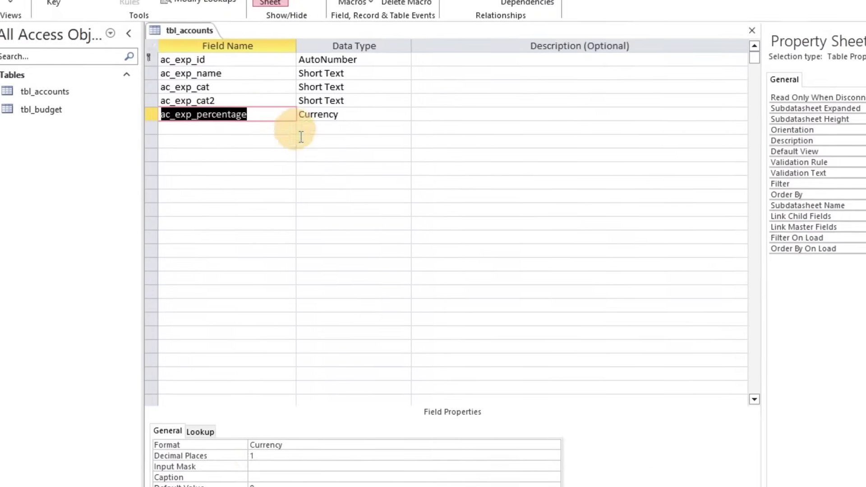
{"action": "left_click", "coordinate": [271, 446]}
{"action": "left_click", "coordinate": [555, 446]}
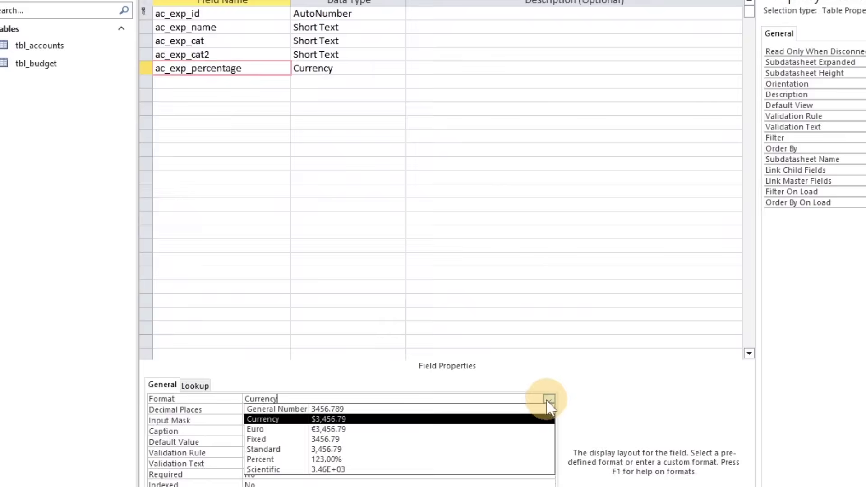
{"action": "left_click", "coordinate": [451, 449]}
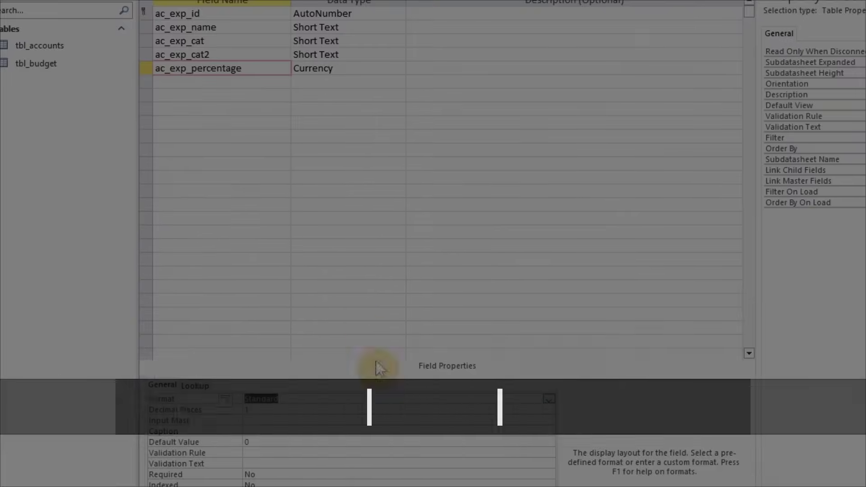
{"action": "left_click", "coordinate": [18, 50]}
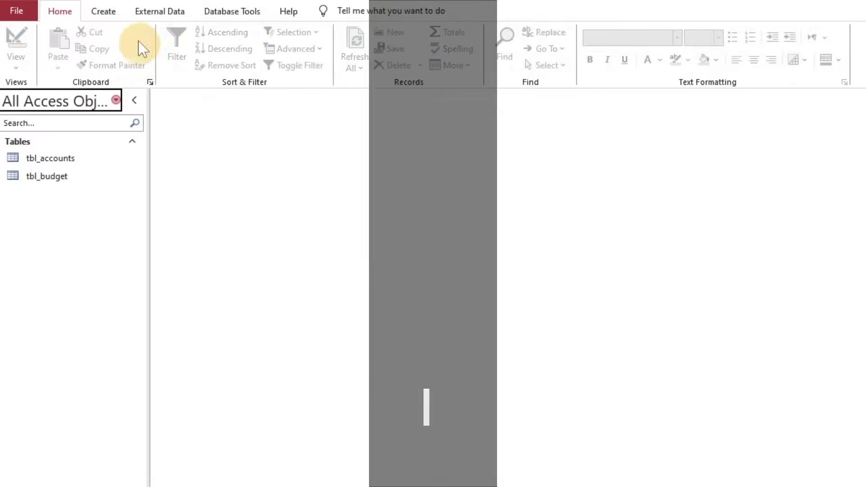
Step: Start a new table design with the AutoNumber field exp_id and the Number field bid
{"action": "left_click", "coordinate": [103, 11]}
{"action": "left_click", "coordinate": [107, 53]}
{"action": "type", "text": "exp_"}
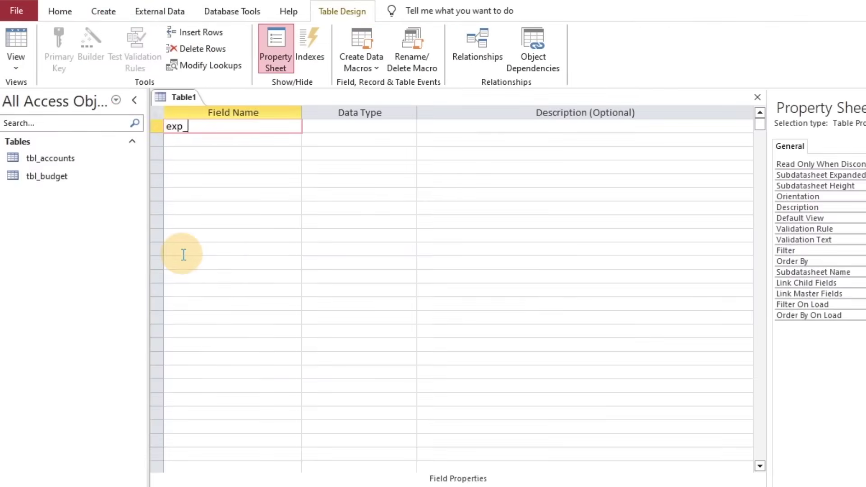
{"action": "type", "text": "id"}
{"action": "key", "text": "Return"}
{"action": "type", "text": "a"}
{"action": "key", "text": "Return"}
{"action": "key", "text": "Return"}
{"action": "type", "text": "bid"}
{"action": "key", "text": "Return"}
{"action": "type", "text": "n"}
{"action": "key", "text": "Return"}
{"action": "key", "text": "Return"}
Step: Add an ac_exp_id field and have the Lookup Wizard take its values from the tbl_accounts table
{"action": "type", "text": "ac_exp_id"}
{"action": "key", "text": "Return"}
{"action": "key", "text": "Left"}
{"action": "key", "text": "Down"}
{"action": "left_click", "coordinate": [409, 154]}
{"action": "left_click", "coordinate": [364, 346]}
{"action": "left_click_drag", "start_coordinate": [503, 147], "coordinate": [284, 196]}
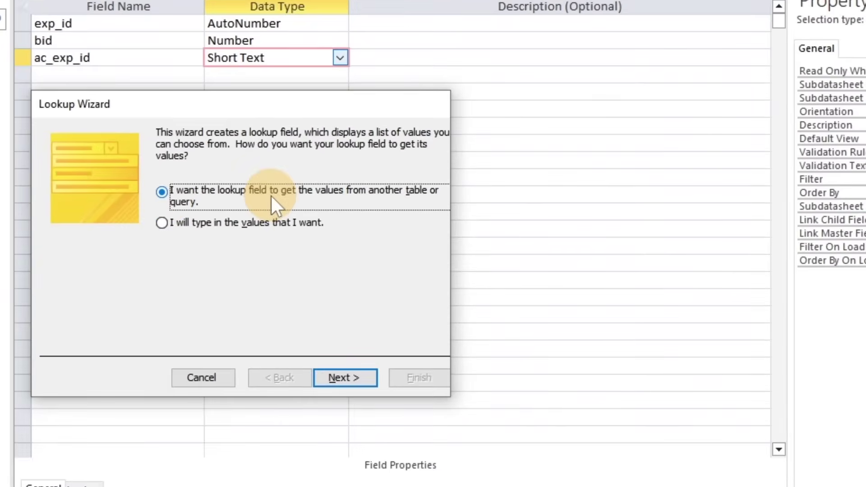
{"action": "left_click", "coordinate": [340, 378]}
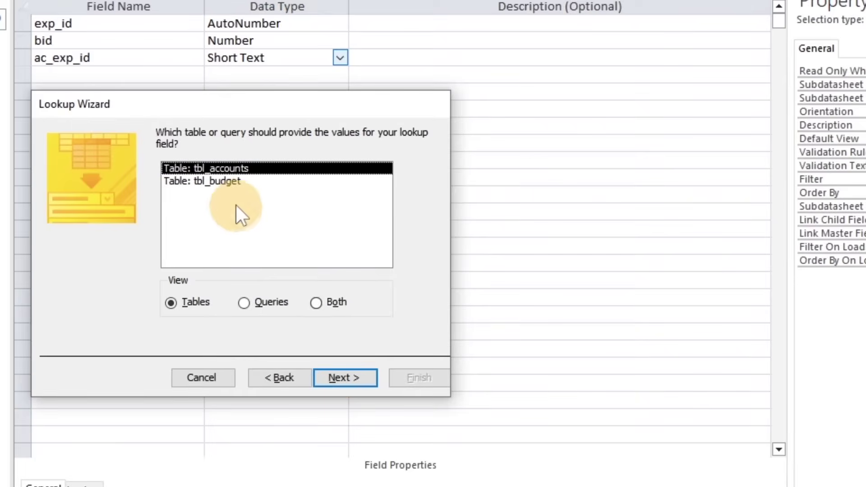
{"action": "left_click", "coordinate": [225, 181]}
{"action": "left_click", "coordinate": [183, 168]}
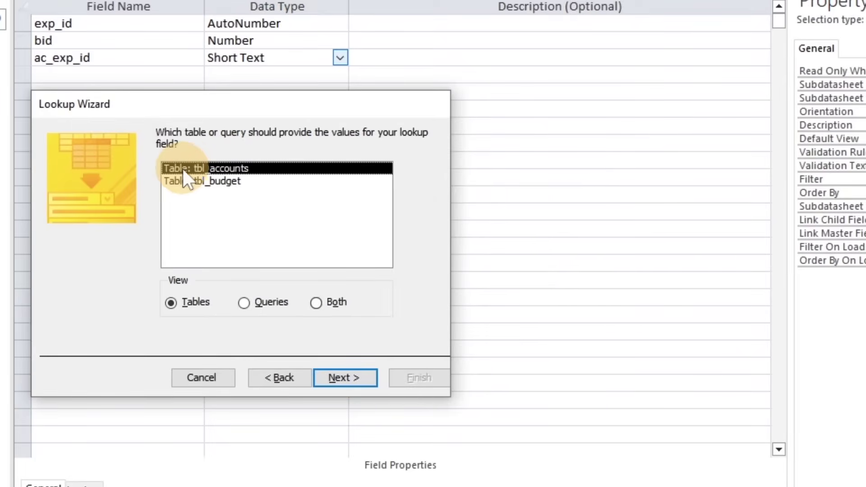
{"action": "left_click", "coordinate": [331, 371]}
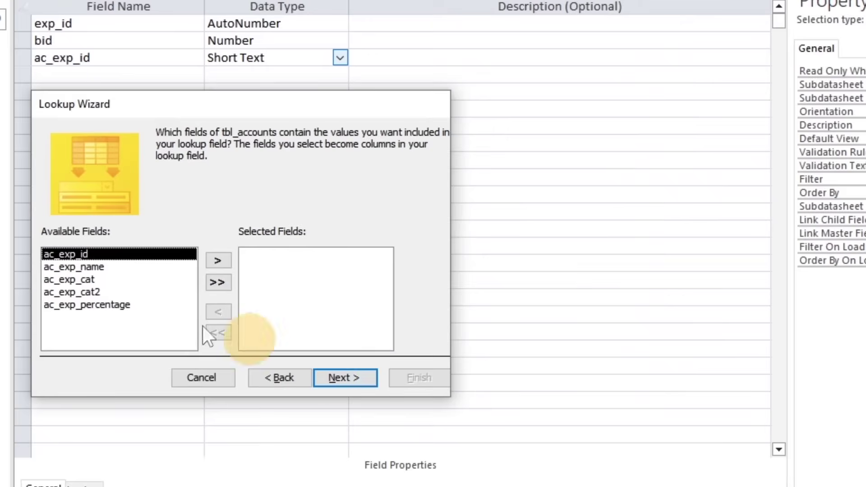
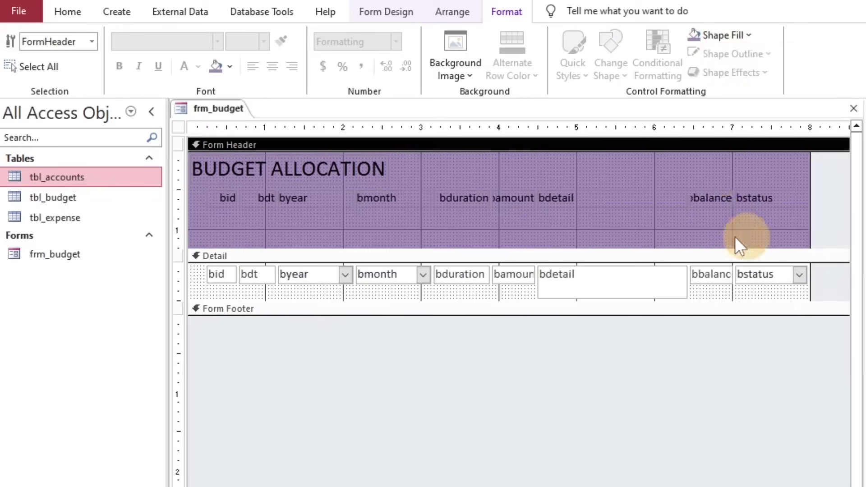
Step: Fill the form header with a lighter purple and arrange the field controls in a tabular layout without control padding
{"action": "left_click", "coordinate": [731, 36]}
{"action": "left_click", "coordinate": [791, 222]}
{"action": "right_click", "coordinate": [268, 278]}
{"action": "mouse_move", "coordinate": [316, 477]}
{"action": "left_click_drag", "start_coordinate": [178, 199], "coordinate": [181, 144]}
{"action": "left_click", "coordinate": [443, 479]}
{"action": "left_click", "coordinate": [453, 11]}
{"action": "left_click", "coordinate": [700, 68]}
{"action": "left_click", "coordinate": [719, 101]}
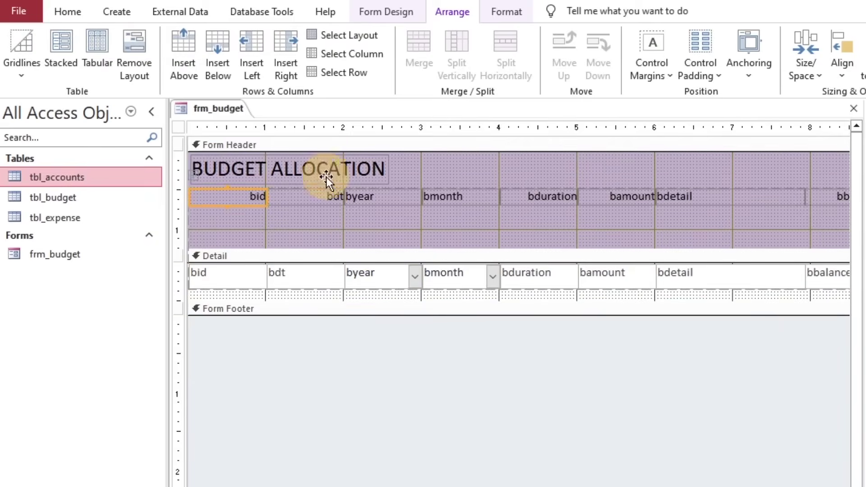
Step: Set the font of all labels and field controls on frm_budget to Poppins
{"action": "left_click", "coordinate": [507, 12]}
{"action": "left_click", "coordinate": [176, 42]}
{"action": "type", "text": "Poppins"}
{"action": "key", "text": "Return"}
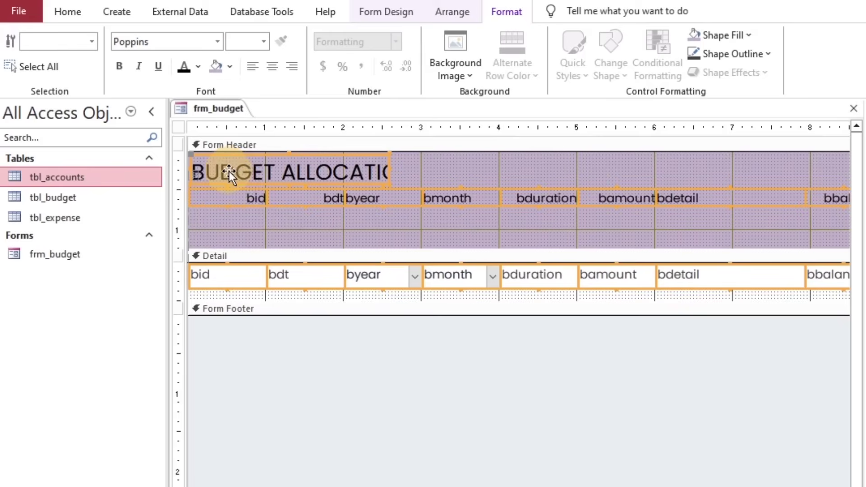
Step: Widen the BUDGET ALLOCATION title label so its text fits and align it with the form's left edge
{"action": "left_click", "coordinate": [229, 171]}
{"action": "left_click_drag", "start_coordinate": [390, 169], "coordinate": [423, 170]}
{"action": "left_click", "coordinate": [435, 174]}
{"action": "left_click_drag", "start_coordinate": [308, 181], "coordinate": [500, 181]}
{"action": "left_click_drag", "start_coordinate": [382, 169], "coordinate": [189, 169]}
Step: Apply narrow control margins to the column headings and fields, and shrink the header and detail sections to fit them
{"action": "left_click", "coordinate": [228, 226]}
{"action": "left_click", "coordinate": [228, 199]}
{"action": "left_click_drag", "start_coordinate": [227, 206], "coordinate": [183, 279]}
{"action": "left_click", "coordinate": [452, 11]}
{"action": "left_click", "coordinate": [664, 63]}
{"action": "left_click", "coordinate": [668, 121]}
{"action": "left_click", "coordinate": [431, 228]}
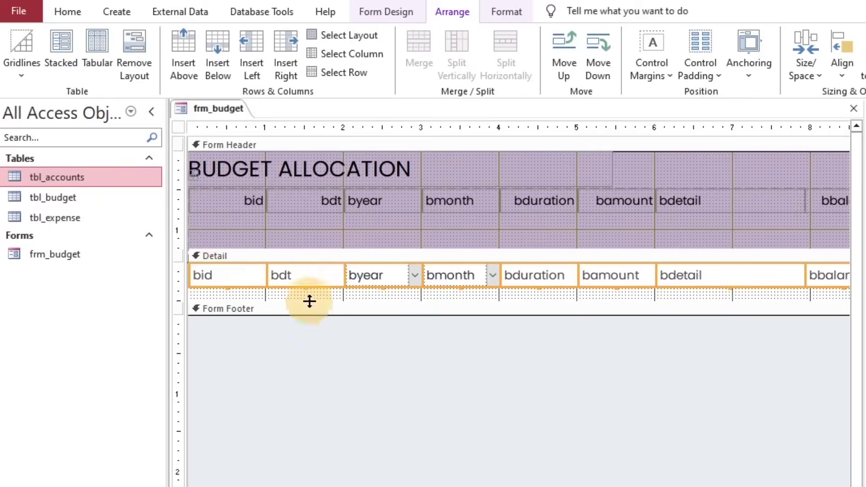
{"action": "left_click_drag", "start_coordinate": [310, 299], "coordinate": [312, 285]}
{"action": "left_click_drag", "start_coordinate": [541, 250], "coordinate": [540, 180]}
Step: Retitle the bid, bdt and byear column headings as ID, Date and Year
{"action": "left_click", "coordinate": [232, 199]}
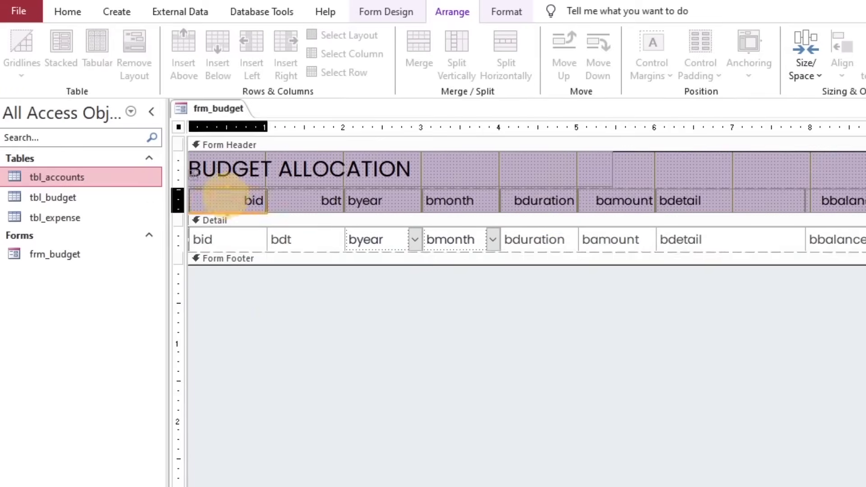
{"action": "key", "text": "F2"}
{"action": "key", "text": "ctrl+a"}
{"action": "type", "text": "ID"}
{"action": "key", "text": "Return"}
{"action": "key", "text": "Tab"}
{"action": "key", "text": "F2"}
{"action": "key", "text": "ctrl+a"}
{"action": "type", "text": "Date"}
{"action": "key", "text": "Return"}
{"action": "key", "text": "Tab"}
{"action": "key", "text": "F2"}
{"action": "key", "text": "BackSpace"}
{"action": "key", "text": "BackSpace"}
{"action": "key", "text": "BackSpace"}
{"action": "key", "text": "BackSpace"}
{"action": "key", "text": "BackSpace"}
{"action": "type", "text": "Year"}
{"action": "key", "text": "Tab"}
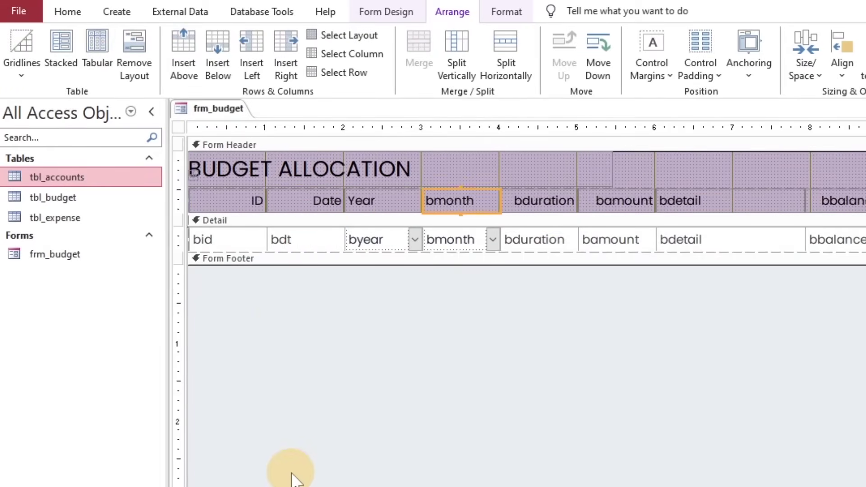
Step: Retitle the bmonth and bduration column headings as Month and Duration
{"action": "key", "text": "F2"}
{"action": "key", "text": "BackSpace"}
{"action": "key", "text": "BackSpace"}
{"action": "key", "text": "BackSpace"}
{"action": "key", "text": "BackSpace"}
{"action": "key", "text": "BackSpace"}
{"action": "key", "text": "BackSpace"}
{"action": "type", "text": "Month"}
{"action": "key", "text": "Tab"}
{"action": "key", "text": "F2"}
{"action": "type", "text": "Duration"}
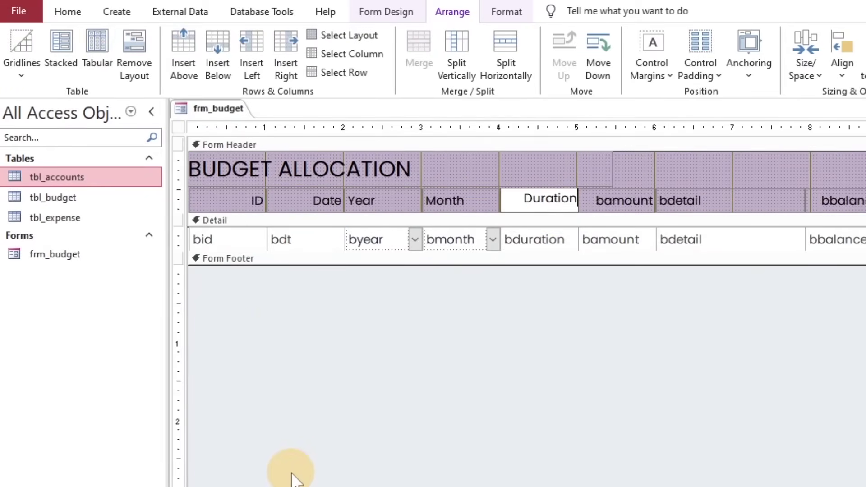
Step: Retitle the bamount and bdetail column headings as Amount and Details
{"action": "key", "text": "Tab"}
{"action": "key", "text": "F2"}
{"action": "key", "text": "BackSpace"}
{"action": "key", "text": "BackSpace"}
{"action": "key", "text": "BackSpace"}
{"action": "key", "text": "BackSpace"}
{"action": "key", "text": "BackSpace"}
{"action": "key", "text": "BackSpace"}
{"action": "key", "text": "BackSpace"}
{"action": "type", "text": "Amount"}
{"action": "key", "text": "Tab"}
{"action": "key", "text": "F2"}
{"action": "key", "text": "BackSpace"}
{"action": "key", "text": "BackSpace"}
{"action": "key", "text": "BackSpace"}
{"action": "key", "text": "BackSpace"}
{"action": "key", "text": "BackSpace"}
{"action": "key", "text": "BackSpace"}
{"action": "key", "text": "BackSpace"}
{"action": "type", "text": "Details"}
{"action": "key", "text": "Tab"}
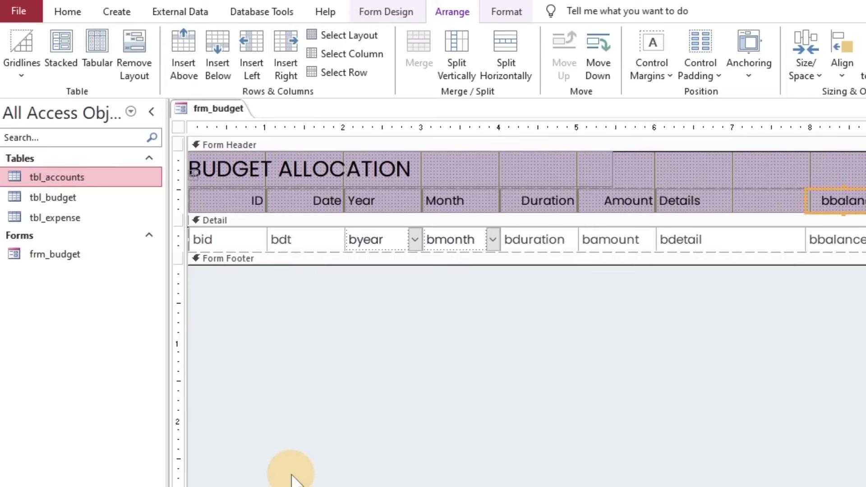
Step: Retitle the bbalance and bstatus column headings as Balance and Status
{"action": "key", "text": "F2"}
{"action": "key", "text": "BackSpace"}
{"action": "key", "text": "BackSpace"}
{"action": "key", "text": "BackSpace"}
{"action": "key", "text": "BackSpace"}
{"action": "key", "text": "BackSpace"}
{"action": "key", "text": "BackSpace"}
{"action": "key", "text": "BackSpace"}
{"action": "key", "text": "BackSpace"}
{"action": "type", "text": "Balance"}
{"action": "key", "text": "Tab"}
{"action": "left_click", "coordinate": [292, 475]}
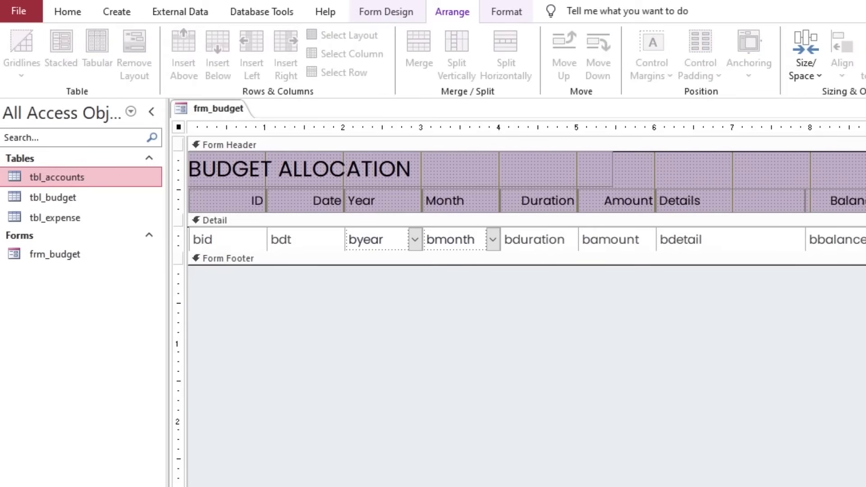
Step: Add a command button to the detail section after the bstatus field, without using the button wizard
{"action": "scroll", "coordinate": [519, 253], "scroll_direction": "right", "scroll_amount": 3}
{"action": "left_click_drag", "start_coordinate": [822, 241], "coordinate": [865, 242]}
{"action": "left_click", "coordinate": [386, 12]}
{"action": "left_click", "coordinate": [275, 53]}
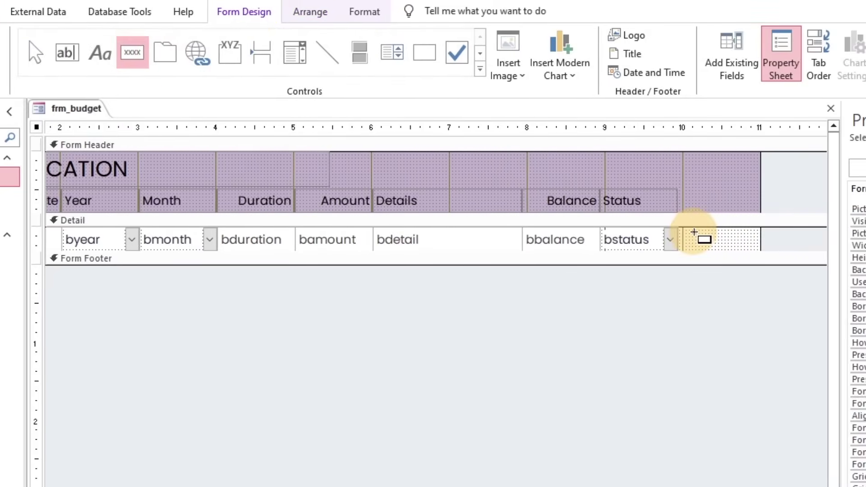
{"action": "left_click", "coordinate": [751, 230]}
{"action": "key", "text": "Escape"}
Step: Give the new button a blue gradient quick style and place it directly beside the bstatus field
{"action": "left_click", "coordinate": [367, 11]}
{"action": "left_click", "coordinate": [365, 11]}
{"action": "left_click", "coordinate": [431, 68]}
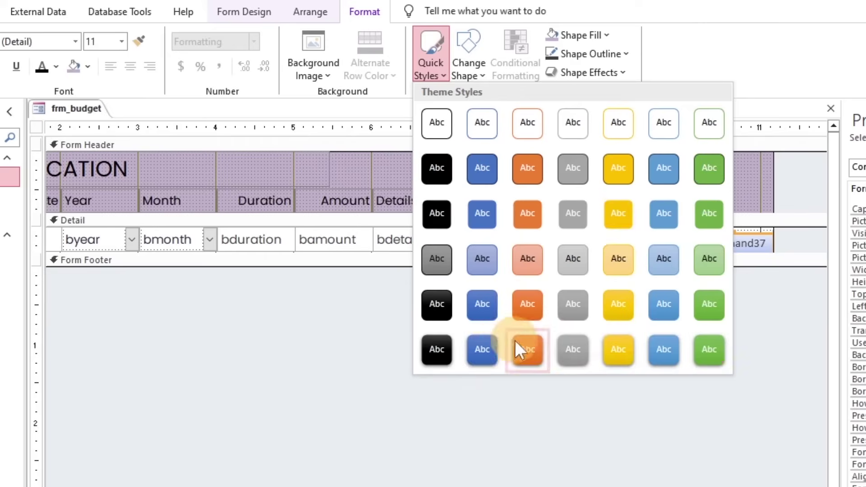
{"action": "left_click", "coordinate": [483, 305]}
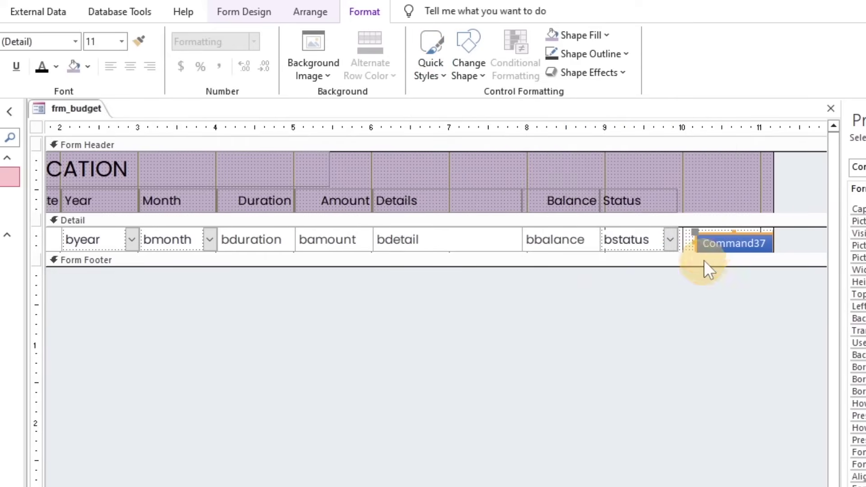
{"action": "left_click_drag", "start_coordinate": [705, 260], "coordinate": [688, 273]}
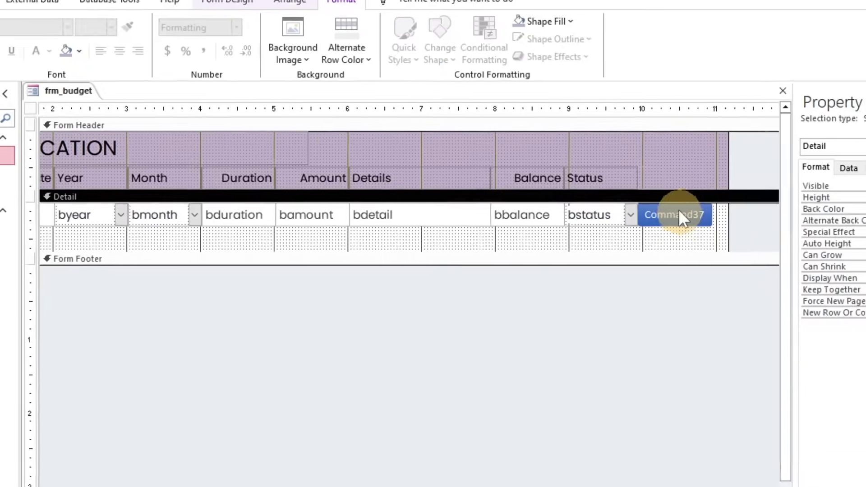
Step: Set the button's caption to Edit and shrink the detail section to the height of its controls
{"action": "left_click", "coordinate": [726, 244]}
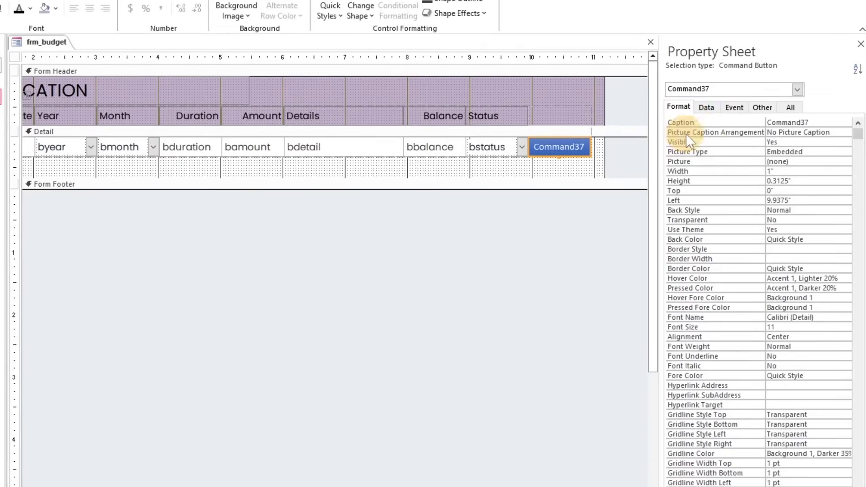
{"action": "left_click", "coordinate": [747, 120]}
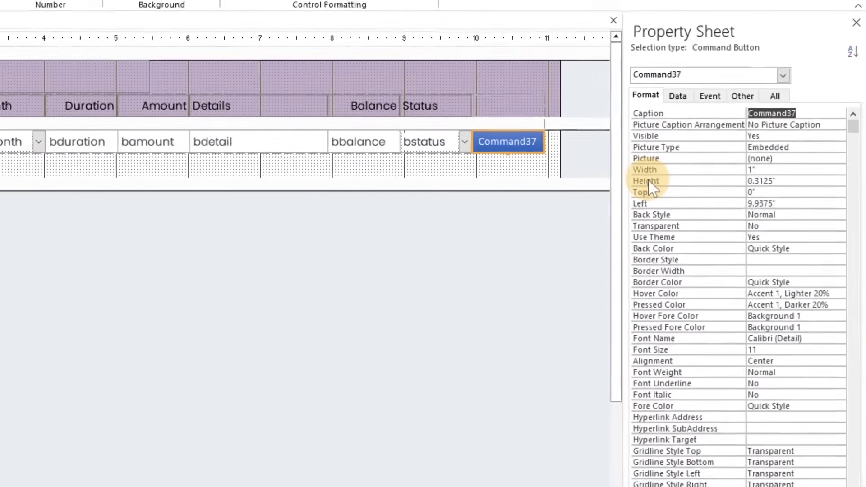
{"action": "type", "text": "Edit"}
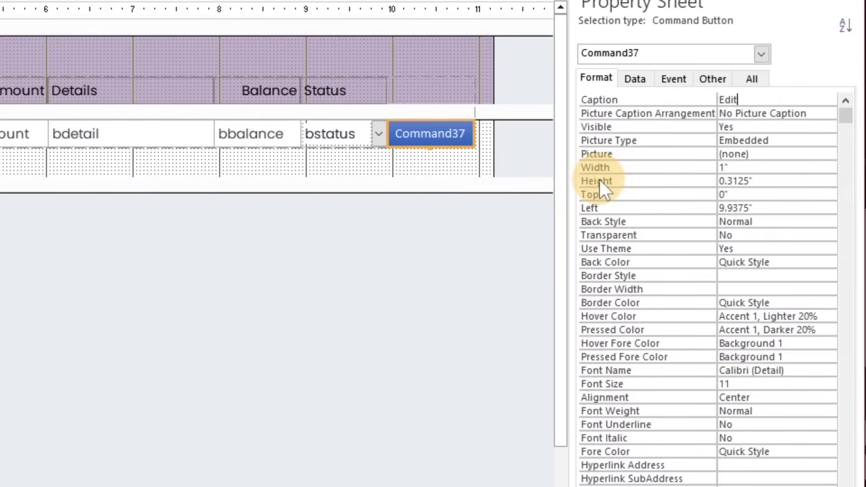
{"action": "key", "text": "Return"}
{"action": "left_click_drag", "start_coordinate": [450, 179], "coordinate": [452, 149]}
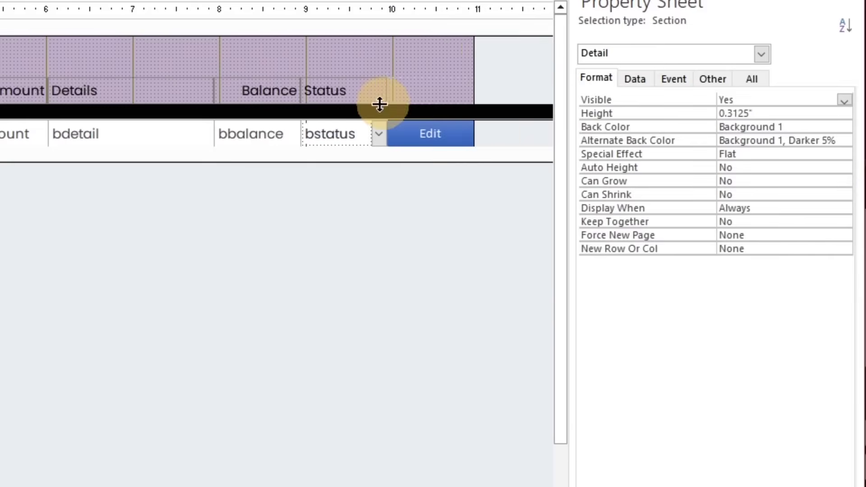
{"action": "scroll", "coordinate": [282, 180], "scroll_direction": "left", "scroll_amount": 5}
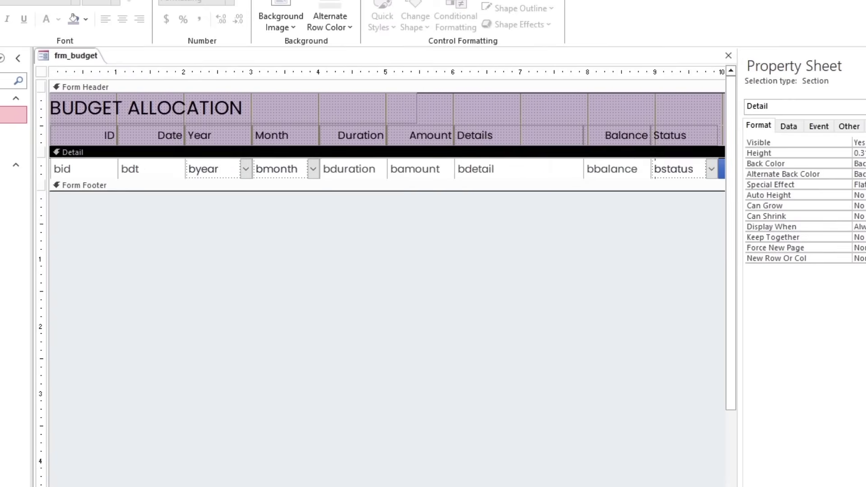
Step: Enlarge the form header to about 1.44 inches and move the column headings down, leaving free space below the title
{"action": "left_click_drag", "start_coordinate": [66, 146], "coordinate": [65, 179]}
{"action": "left_click", "coordinate": [49, 136]}
{"action": "left_click_drag", "start_coordinate": [75, 136], "coordinate": [70, 178]}
{"action": "left_click", "coordinate": [199, 143]}
{"action": "left_click", "coordinate": [46, 168]}
{"action": "left_click", "coordinate": [263, 147]}
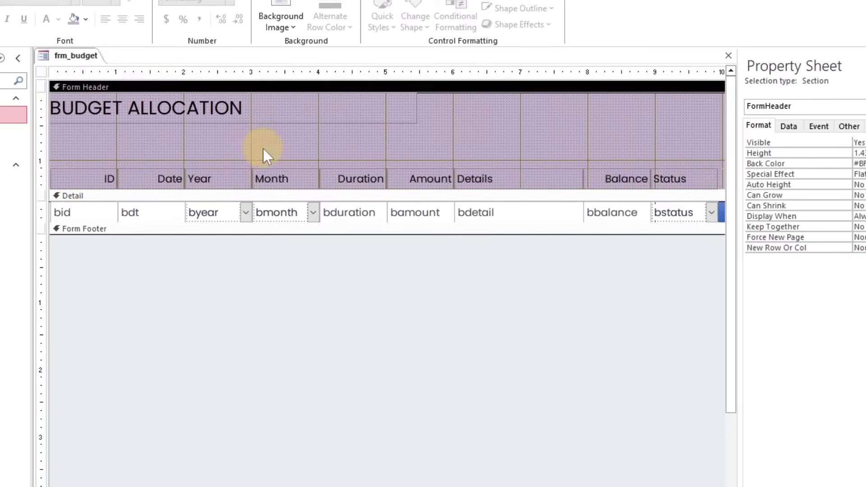
Step: Widen the BUDGET ALLOCATION title label toward the form's far edge and center its text
{"action": "left_click", "coordinate": [343, 114]}
{"action": "left_click_drag", "start_coordinate": [417, 108], "coordinate": [631, 99]}
{"action": "scroll", "coordinate": [264, 225], "scroll_direction": "left", "scroll_amount": 4}
{"action": "left_click", "coordinate": [139, 19]}
{"action": "left_click", "coordinate": [123, 19]}
{"action": "left_click", "coordinate": [311, 136]}
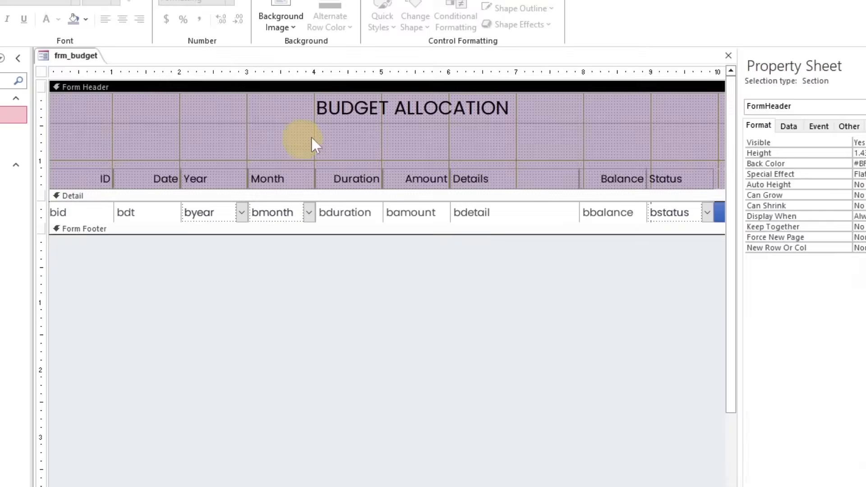
Step: Space out the title's lettering by inserting a blank after each letter of BUDGET ALLOCATION
{"action": "left_click", "coordinate": [328, 109]}
{"action": "left_click", "coordinate": [328, 109]}
{"action": "key", "text": "space"}
{"action": "key", "text": "Right"}
{"action": "key", "text": "space"}
{"action": "key", "text": "Right"}
{"action": "key", "text": "space"}
{"action": "key", "text": "Right"}
{"action": "key", "text": "space"}
{"action": "key", "text": "Right"}
{"action": "key", "text": "space"}
{"action": "key", "text": "Right"}
{"action": "key", "text": "space"}
{"action": "key", "text": "Right"}
{"action": "key", "text": "space"}
{"action": "key", "text": "Right"}
{"action": "key", "text": "space"}
{"action": "key", "text": "Right"}
{"action": "key", "text": "space"}
{"action": "key", "text": "Right"}
{"action": "key", "text": "space"}
{"action": "key", "text": "Right"}
{"action": "key", "text": "space"}
{"action": "key", "text": "Right"}
{"action": "key", "text": "space"}
{"action": "key", "text": "Right"}
{"action": "key", "text": "space"}
{"action": "key", "text": "Right"}
{"action": "key", "text": "space"}
{"action": "key", "text": "Right"}
{"action": "key", "text": "space"}
{"action": "key", "text": "Right"}
{"action": "key", "text": "space"}
{"action": "key", "text": "Return"}
{"action": "left_click", "coordinate": [280, 107]}
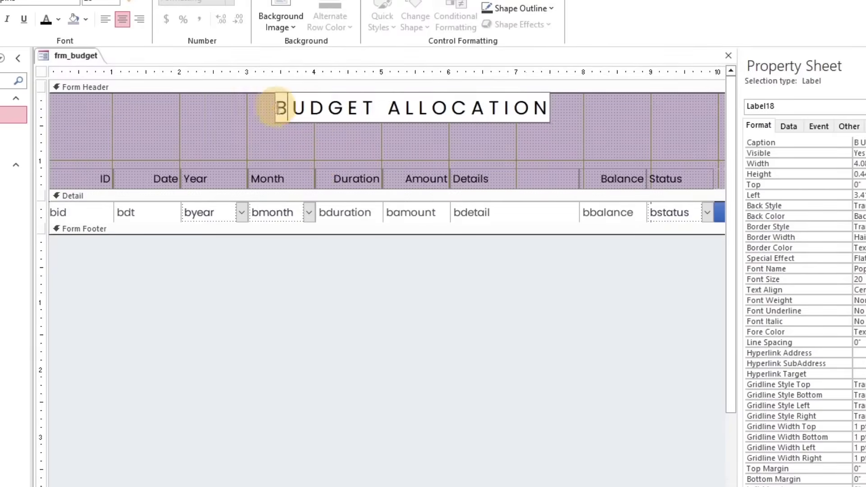
{"action": "left_click", "coordinate": [289, 140]}
Step: Extend the title label over the form's full width and set its anchoring to Stretch Across Top
{"action": "left_click", "coordinate": [307, 109]}
{"action": "left_click_drag", "start_coordinate": [280, 108], "coordinate": [51, 113]}
{"action": "left_click_drag", "start_coordinate": [556, 112], "coordinate": [597, 107]}
{"action": "left_click", "coordinate": [278, 13]}
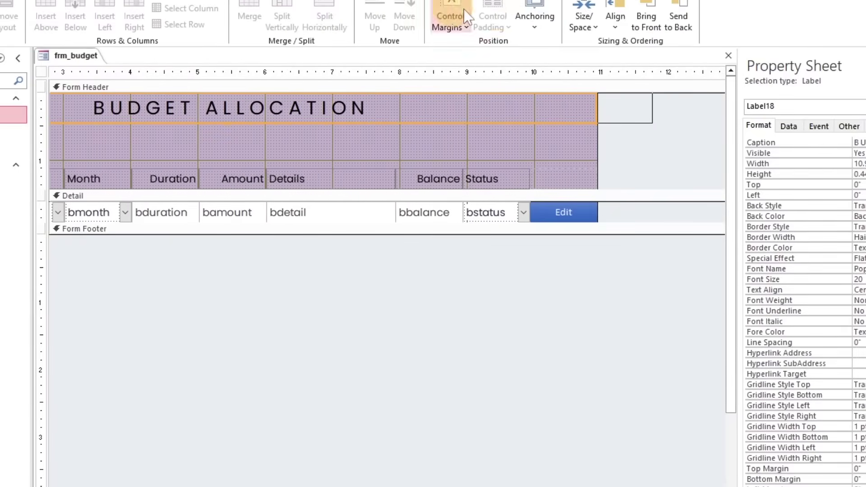
{"action": "left_click", "coordinate": [531, 15]}
{"action": "left_click", "coordinate": [678, 89]}
Step: Set the anchoring of the detail section's field row to Stretch Across Top
{"action": "left_click", "coordinate": [559, 222]}
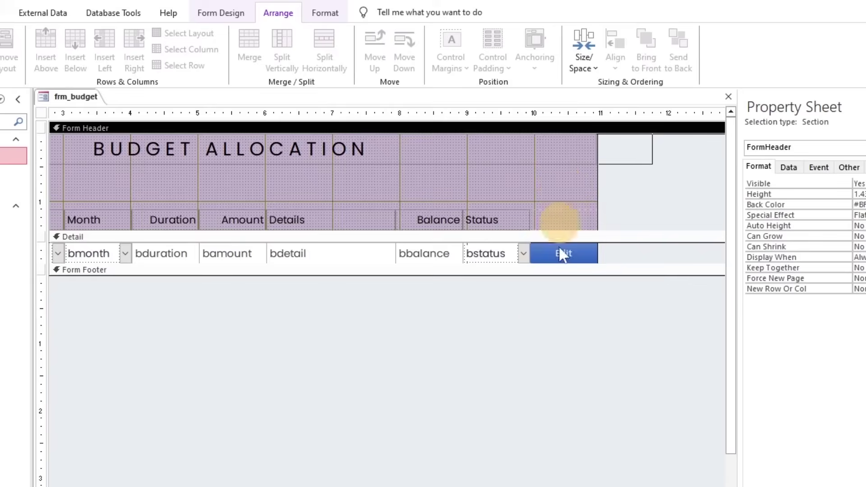
{"action": "left_click", "coordinate": [93, 255]}
{"action": "left_click", "coordinate": [536, 47]}
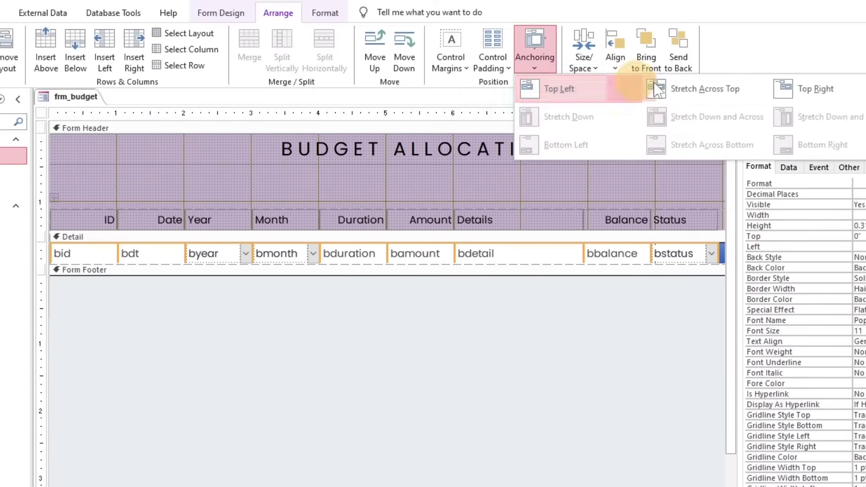
{"action": "left_click", "coordinate": [673, 89]}
{"action": "left_click", "coordinate": [222, 197]}
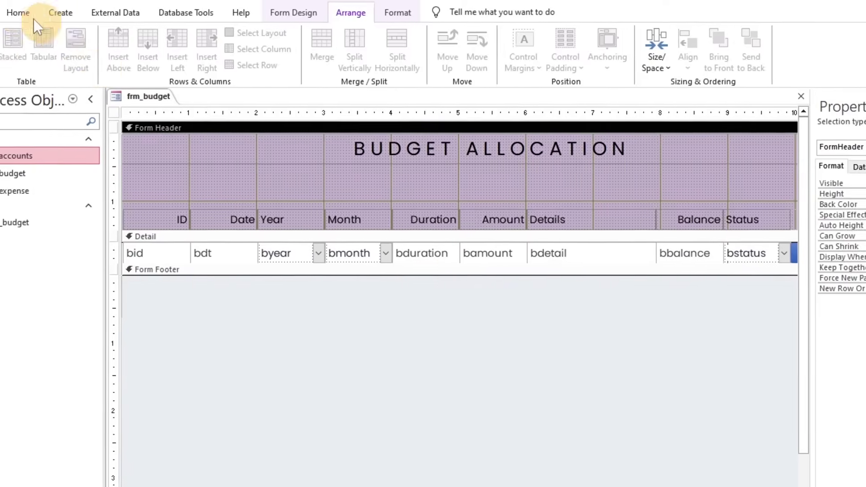
Step: Preview the form in Form View with the navigation pane collapsed, and return to Design View
{"action": "left_click", "coordinate": [0, 12]}
{"action": "left_click", "coordinate": [24, 37]}
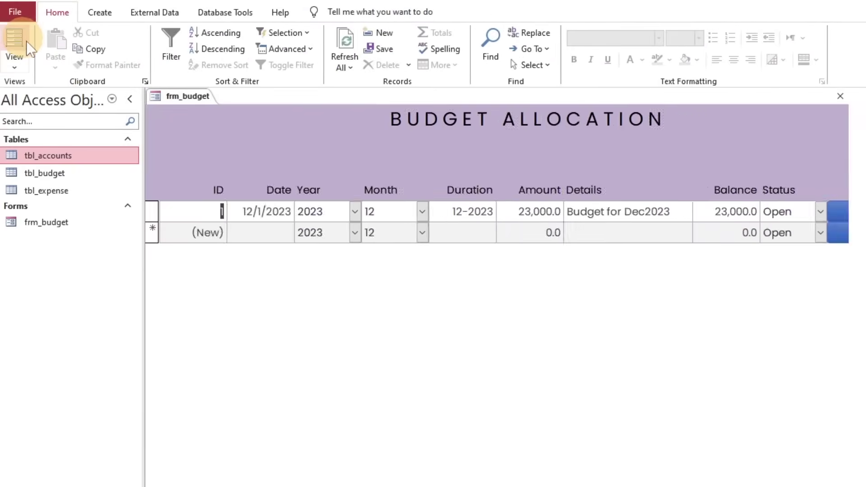
{"action": "left_click", "coordinate": [130, 99]}
{"action": "right_click", "coordinate": [81, 96]}
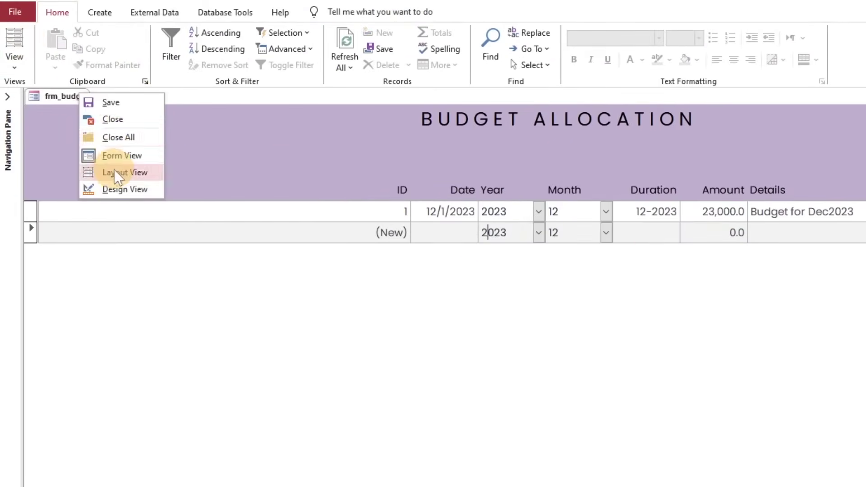
{"action": "left_click", "coordinate": [123, 187]}
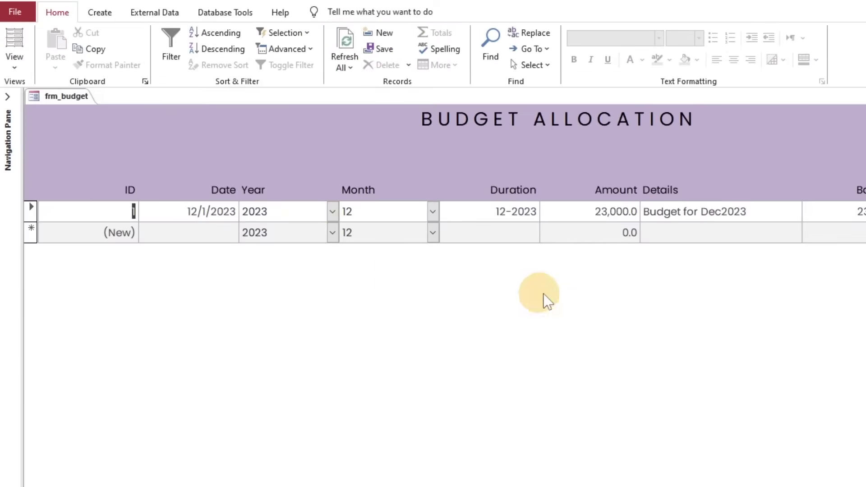
Step: Examine the first record's fields and its Status options in Form View, and return to Design View
{"action": "double_click", "coordinate": [218, 211]}
{"action": "left_click", "coordinate": [332, 212]}
{"action": "left_click", "coordinate": [378, 211]}
{"action": "left_click", "coordinate": [510, 212]}
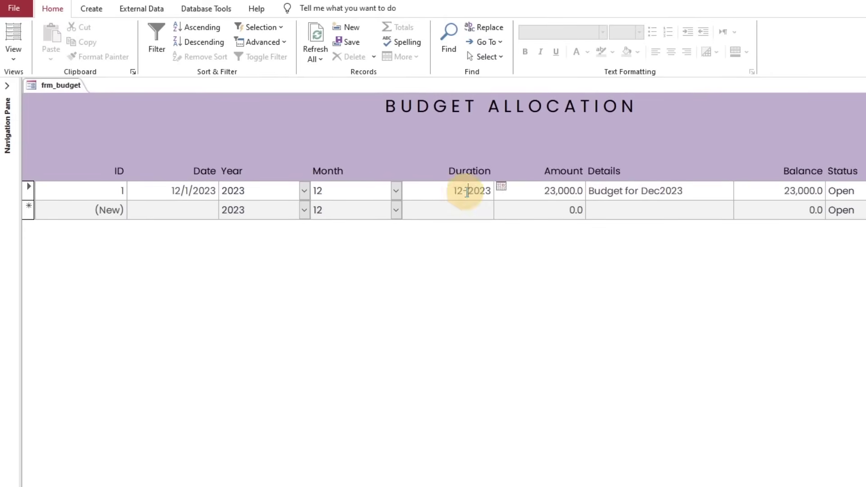
{"action": "left_click_drag", "start_coordinate": [799, 191], "coordinate": [804, 191]}
{"action": "left_click", "coordinate": [836, 192]}
{"action": "left_click", "coordinate": [863, 182]}
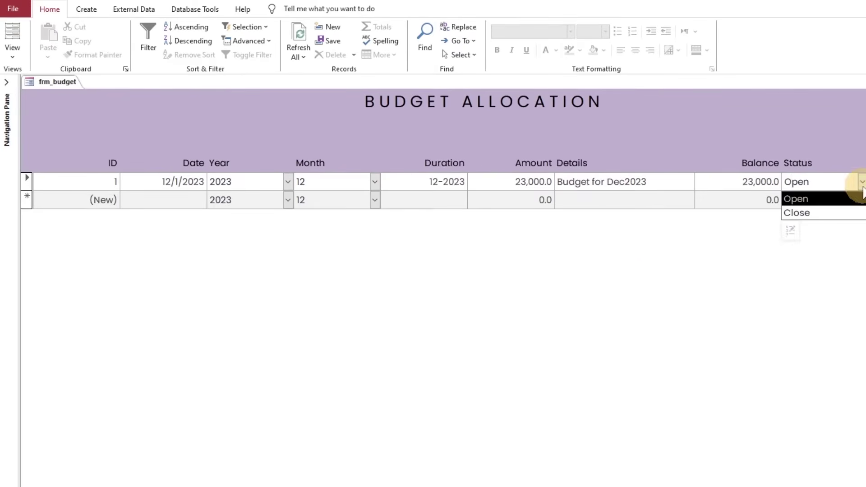
{"action": "left_click", "coordinate": [863, 182]}
{"action": "right_click", "coordinate": [52, 76]}
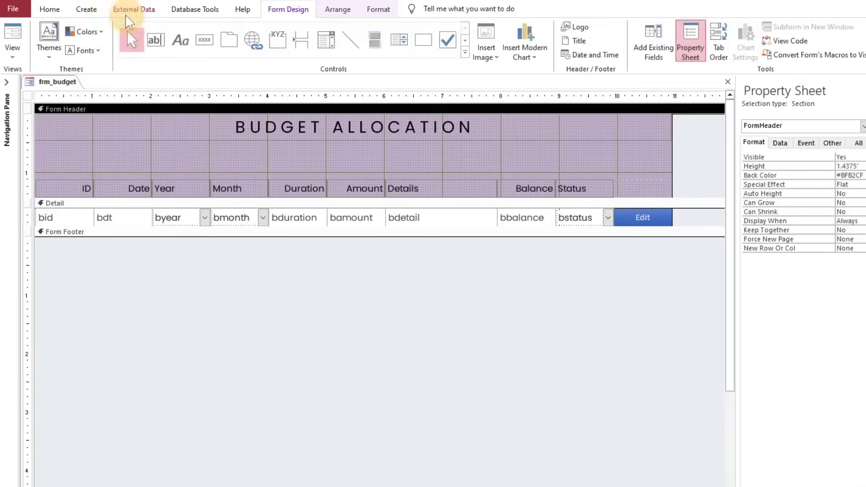
Step: Add an unbound text box to the form header with its label above it, and set its font to Poppins
{"action": "left_click", "coordinate": [155, 39]}
{"action": "left_click", "coordinate": [127, 132]}
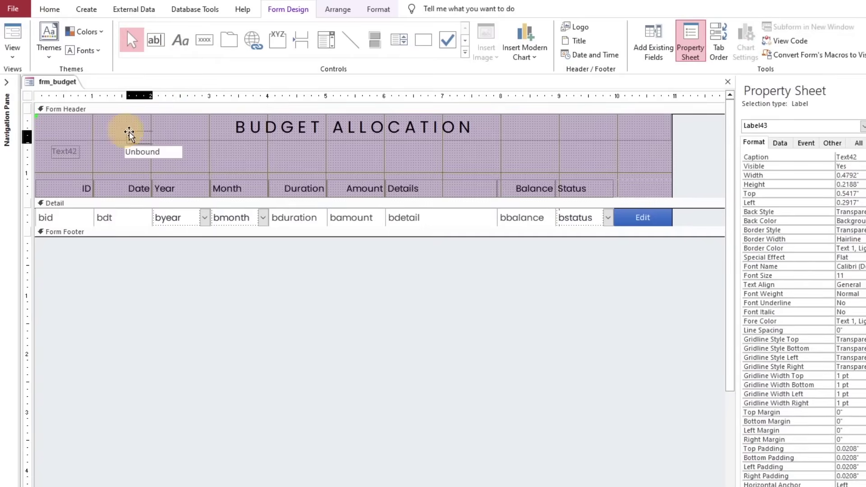
{"action": "key", "text": "ctrl+z"}
{"action": "left_click_drag", "start_coordinate": [169, 167], "coordinate": [137, 143]}
{"action": "left_click", "coordinate": [380, 10]}
{"action": "left_click", "coordinate": [110, 32]}
{"action": "type", "text": "Poppins"}
{"action": "key", "text": "Return"}
Step: Widen the header text box to about 2.58 inches and move it with its label to 1 inch from the form's edge
{"action": "left_click", "coordinate": [167, 152]}
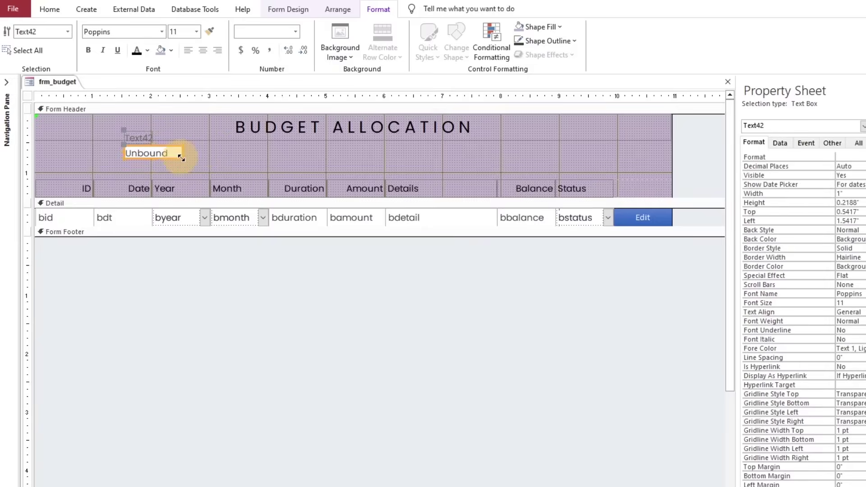
{"action": "mouse_move", "coordinate": [182, 159]}
{"action": "left_mouse_down"}
{"action": "mouse_move", "coordinate": [273, 160]}
{"action": "mouse_move", "coordinate": [133, 166]}
{"action": "mouse_move", "coordinate": [159, 147]}
{"action": "mouse_move", "coordinate": [184, 148]}
{"action": "left_mouse_up"}
{"action": "left_click", "coordinate": [108, 148]}
{"action": "left_click", "coordinate": [131, 148]}
{"action": "left_click_drag", "start_coordinate": [131, 148], "coordinate": [75, 157]}
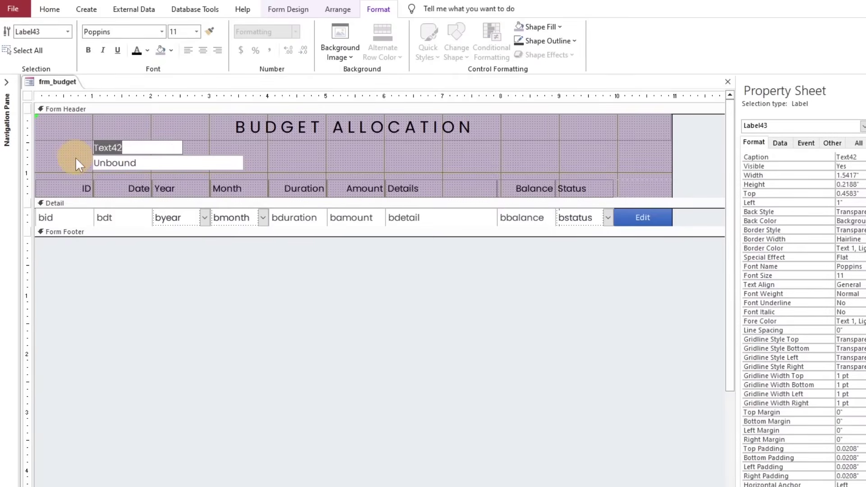
Step: Caption the text box's label Select Year, make the box about 0.29 inch high and darken the controls' text to black
{"action": "type", "text": "Select Year"}
{"action": "key", "text": "Return"}
{"action": "left_click_drag", "start_coordinate": [137, 154], "coordinate": [136, 157]}
{"action": "key", "text": "ctrl+a"}
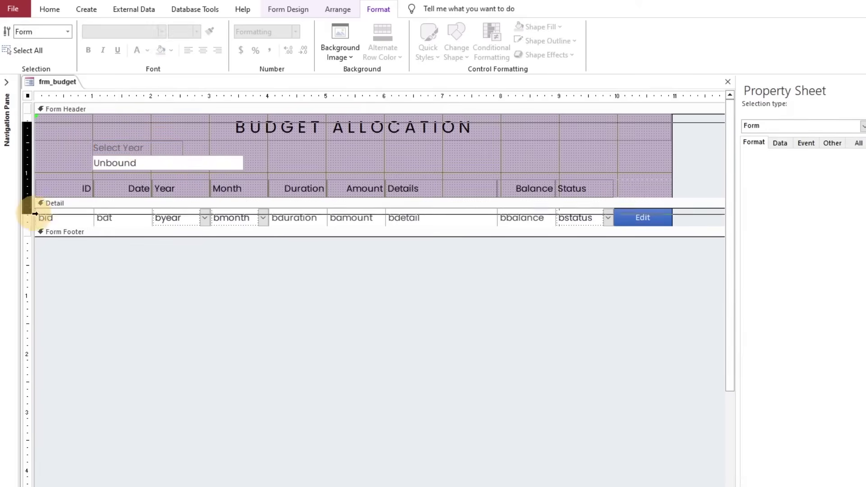
{"action": "left_click", "coordinate": [253, 151]}
{"action": "left_click", "coordinate": [166, 165]}
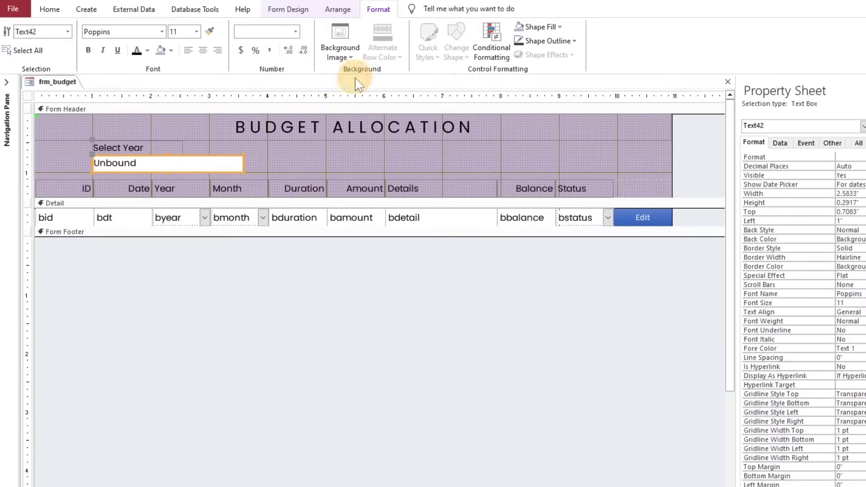
Step: Set the text box's control margins to 0.0313 inch and place three copies of it with its label in the same row
{"action": "left_click", "coordinate": [338, 9]}
{"action": "left_click_drag", "start_coordinate": [273, 172], "coordinate": [173, 148]}
{"action": "key", "text": "ctrl+c"}
{"action": "key", "text": "ctrl+v"}
{"action": "left_click_drag", "start_coordinate": [226, 192], "coordinate": [377, 155]}
{"action": "key", "text": "ctrl+v"}
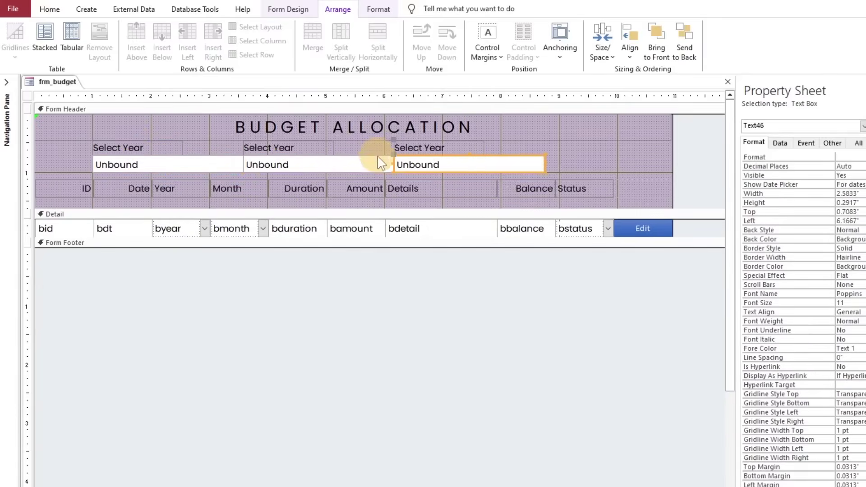
{"action": "key", "text": "ctrl+v"}
{"action": "left_click_drag", "start_coordinate": [366, 209], "coordinate": [347, 164]}
Step: Narrow the first two header text boxes to about 1.79 inches, resize the other two and place all four directly side by side
{"action": "left_click", "coordinate": [166, 165]}
{"action": "left_click", "coordinate": [381, 167], "text": "shift"}
{"action": "left_click", "coordinate": [370, 165]}
{"action": "left_click_drag", "start_coordinate": [271, 166], "coordinate": [224, 165]}
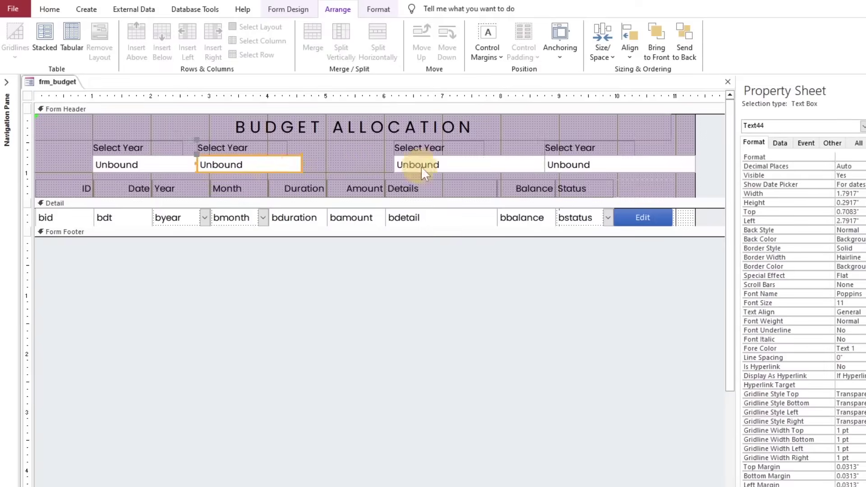
{"action": "left_click_drag", "start_coordinate": [421, 166], "coordinate": [331, 164]}
{"action": "mouse_move", "coordinate": [557, 166]}
{"action": "left_mouse_down"}
{"action": "mouse_move", "coordinate": [482, 163]}
{"action": "mouse_move", "coordinate": [557, 164]}
{"action": "left_mouse_up"}
{"action": "left_click", "coordinate": [585, 157]}
Step: Add a command button to the form header after the last text box, without using the button wizard
{"action": "left_click", "coordinate": [288, 9]}
{"action": "left_click", "coordinate": [206, 36]}
{"action": "left_click", "coordinate": [567, 160]}
{"action": "left_click", "coordinate": [433, 291]}
Step: Apply a quick style to the new header button and fill it with dark purple #604C78
{"action": "left_click", "coordinate": [381, 9]}
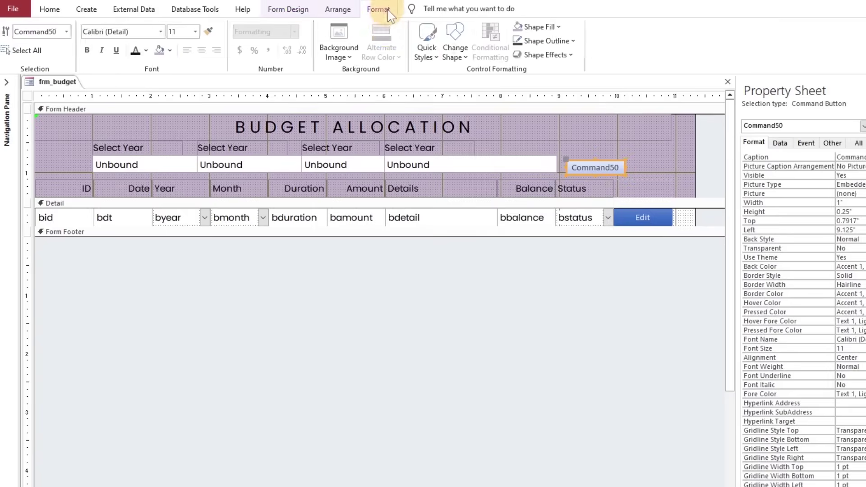
{"action": "left_click", "coordinate": [428, 45]}
{"action": "left_click", "coordinate": [467, 230]}
{"action": "left_click", "coordinate": [544, 27]}
{"action": "left_click", "coordinate": [592, 189]}
{"action": "left_click", "coordinate": [643, 159]}
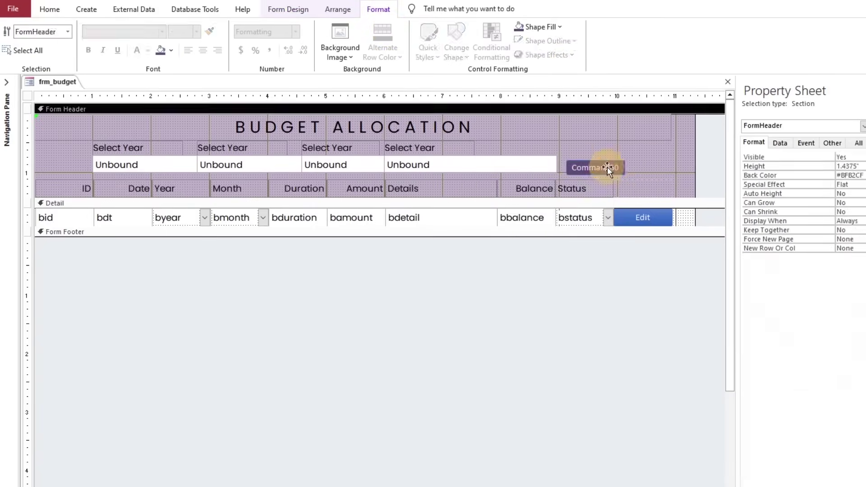
Step: Fit the purple button against the last text box at about 1.25 by 0.29 inches and caption it Add
{"action": "left_click_drag", "start_coordinate": [600, 166], "coordinate": [633, 164]}
{"action": "left_click", "coordinate": [780, 143]}
{"action": "left_click", "coordinate": [755, 142]}
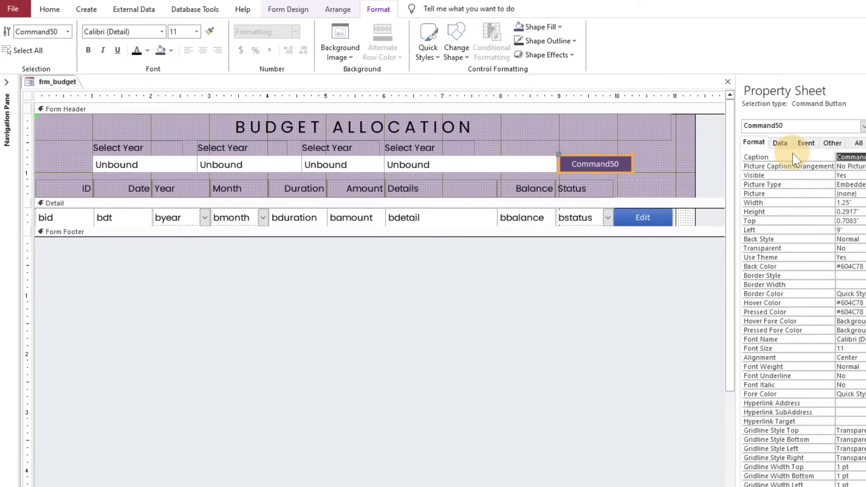
{"action": "left_click", "coordinate": [670, 171]}
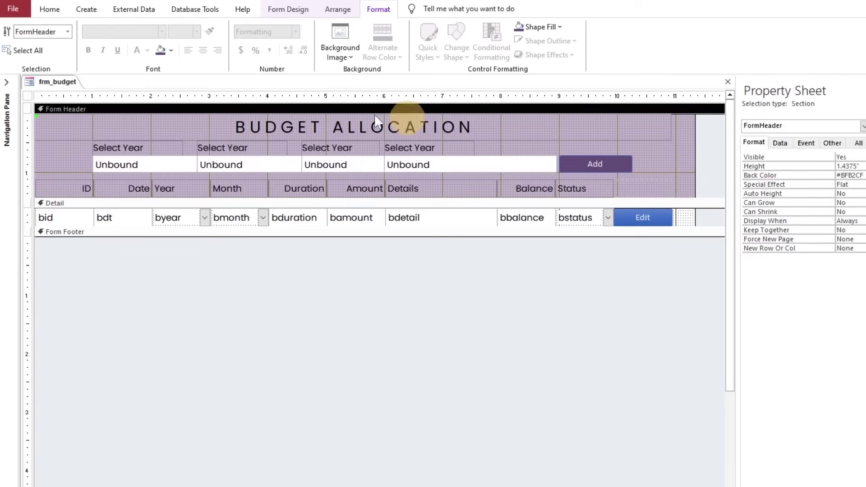
Step: Check the new header entry fields and Add button in Form View, and return to Design View
{"action": "left_click", "coordinate": [50, 11]}
{"action": "left_click", "coordinate": [13, 32]}
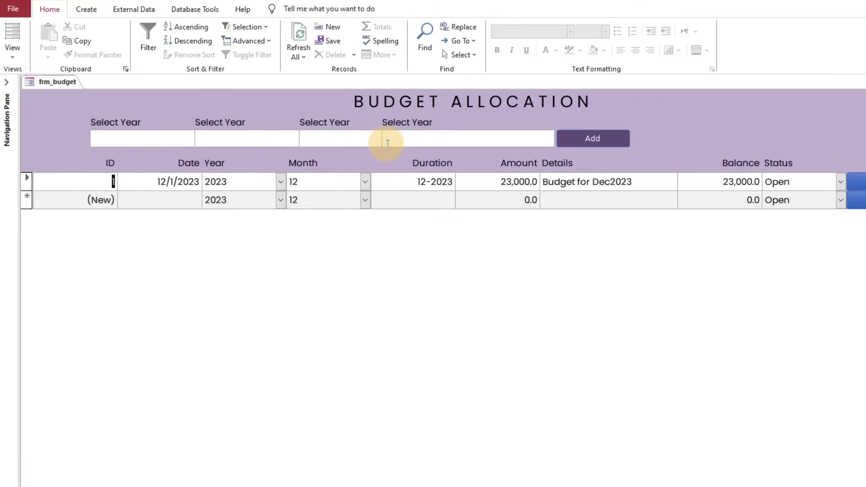
{"action": "left_click", "coordinate": [471, 140]}
{"action": "right_click", "coordinate": [65, 81]}
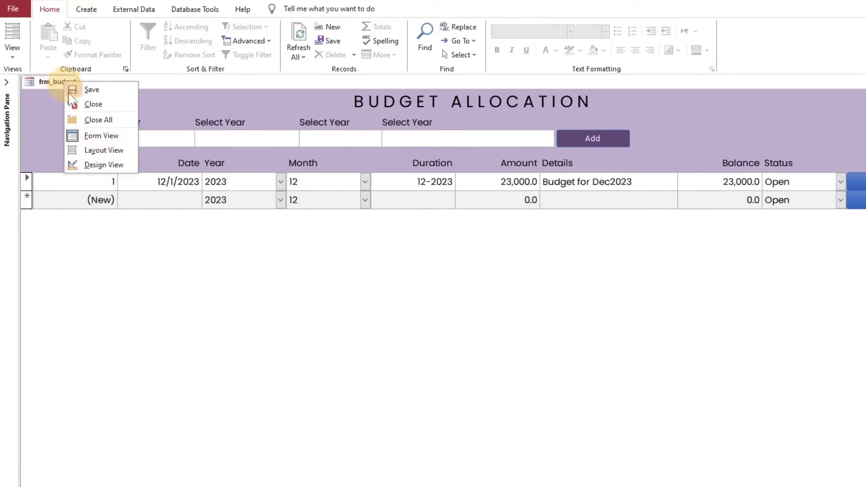
{"action": "left_click", "coordinate": [95, 165]}
Step: Change the first Select Year text box into a combo box
{"action": "left_click", "coordinate": [136, 163]}
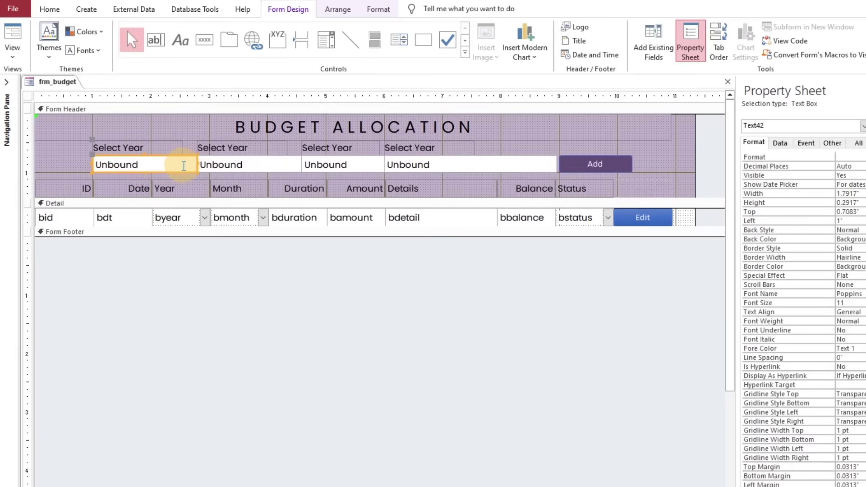
{"action": "right_click", "coordinate": [136, 164]}
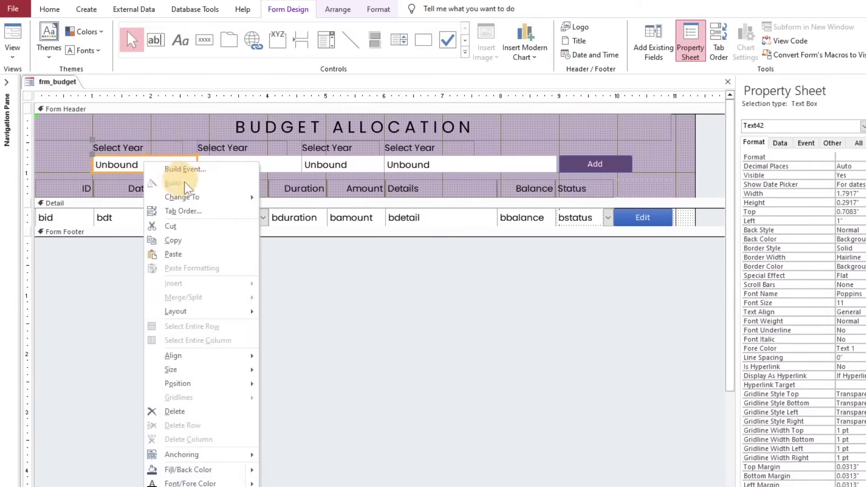
{"action": "mouse_move", "coordinate": [193, 197]}
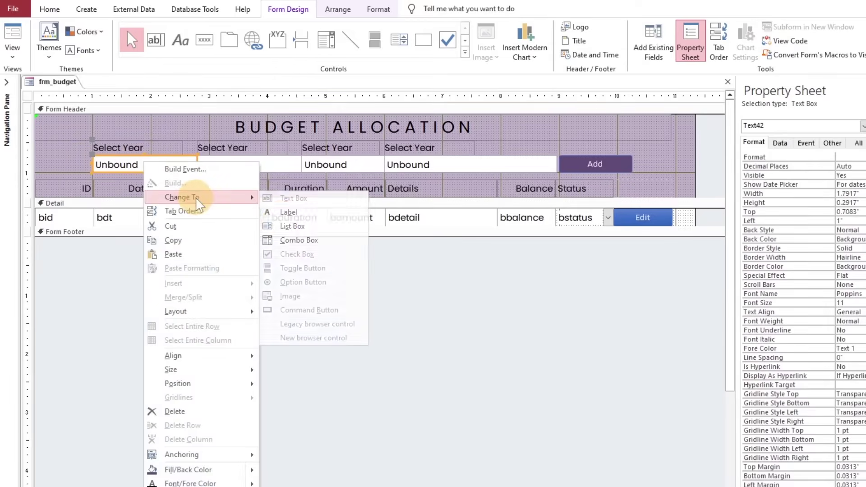
{"action": "left_click", "coordinate": [299, 240]}
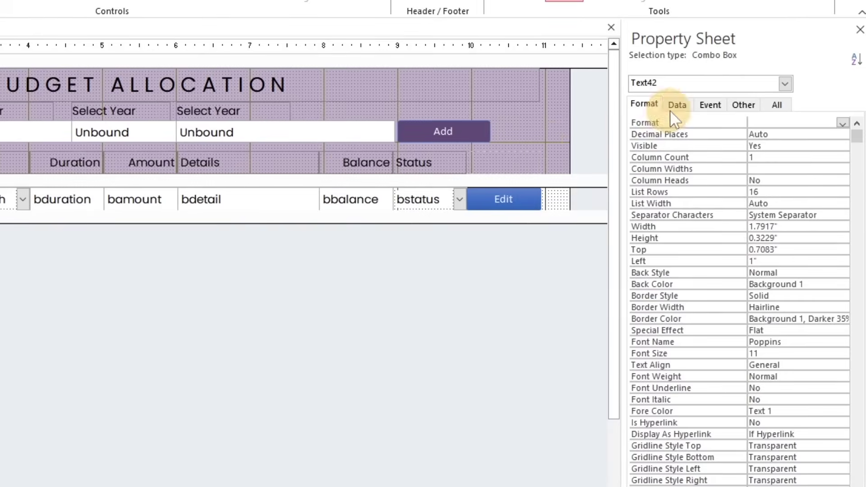
Step: Set the year combo box's row source type to Value List and enter consecutive years starting with 2023, 2024, 2025 and 2026
{"action": "left_click", "coordinate": [691, 110]}
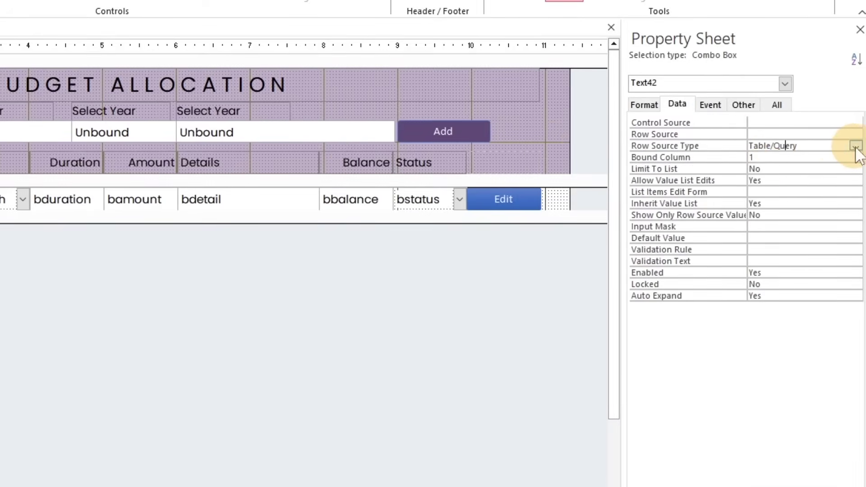
{"action": "left_click", "coordinate": [856, 147]}
{"action": "left_click", "coordinate": [838, 168]}
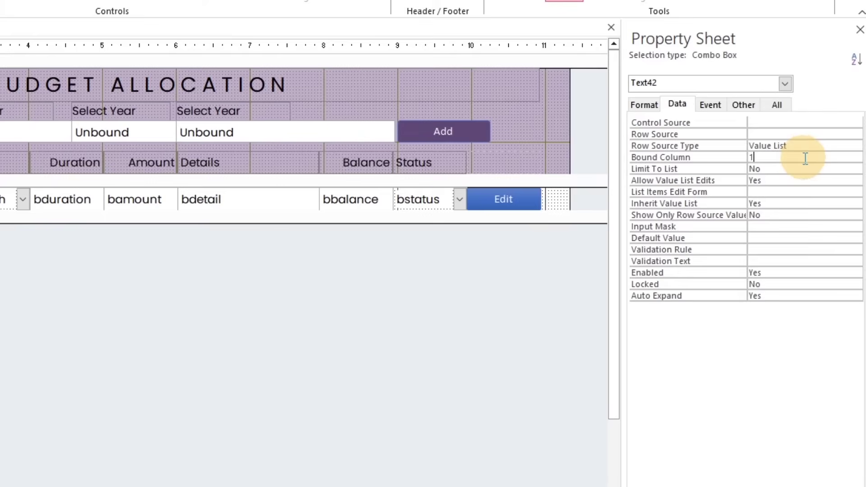
{"action": "left_click", "coordinate": [856, 135]}
{"action": "type", "text": "2023"}
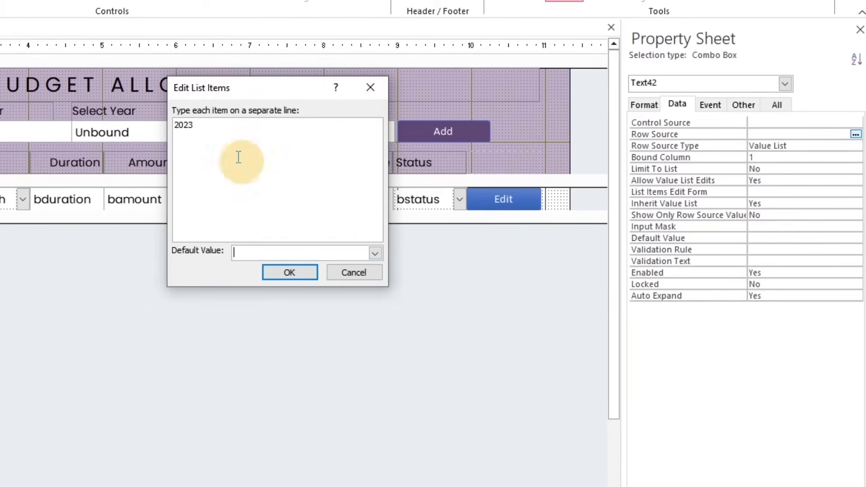
{"action": "key", "text": "Return"}
{"action": "type", "text": "2024"}
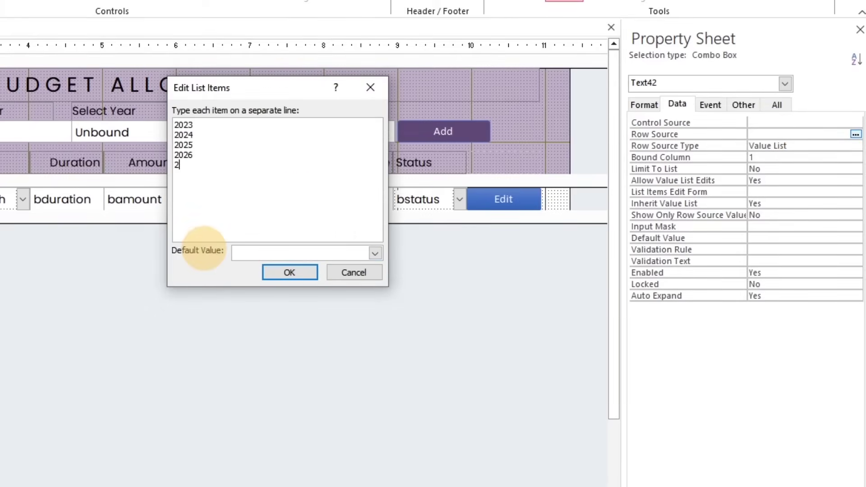
{"action": "left_click", "coordinate": [307, 272]}
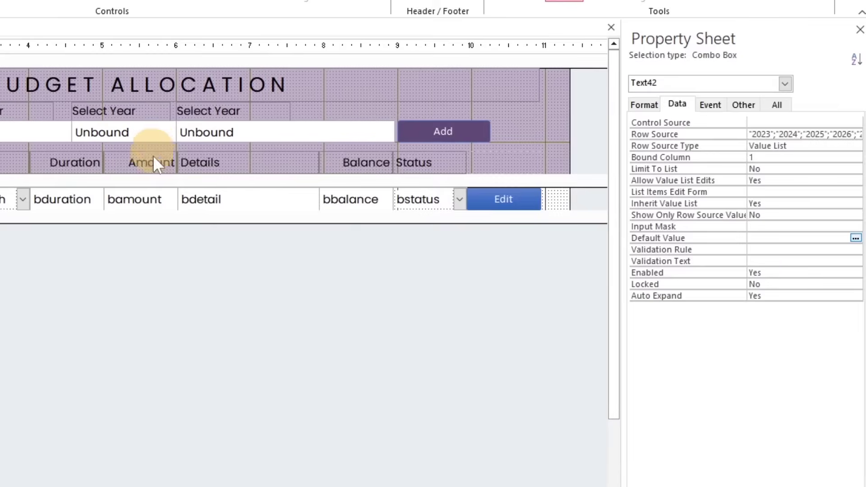
Step: Change the second Select Year text box in the form header into a combo box
{"action": "left_click", "coordinate": [13, 131]}
{"action": "right_click", "coordinate": [15, 131]}
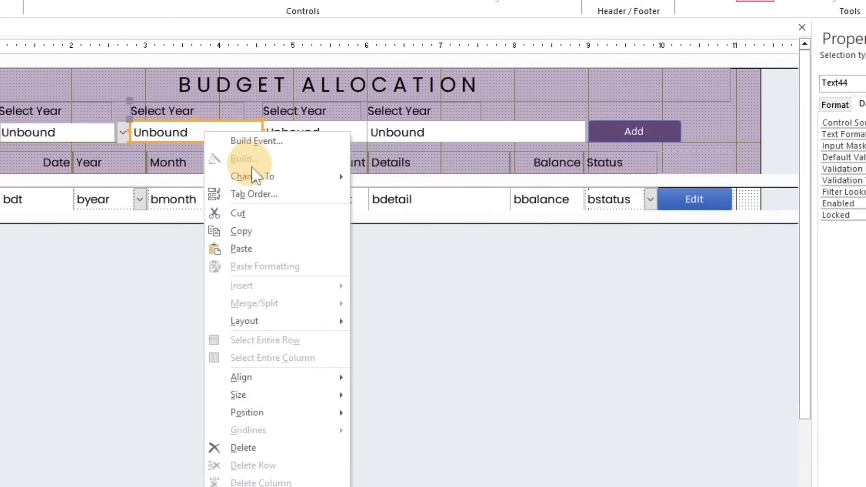
{"action": "mouse_move", "coordinate": [239, 176]}
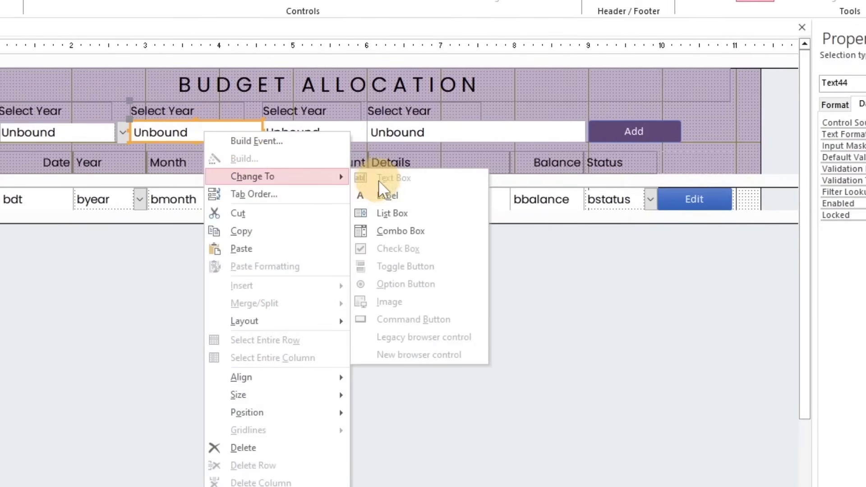
{"action": "left_click", "coordinate": [405, 232]}
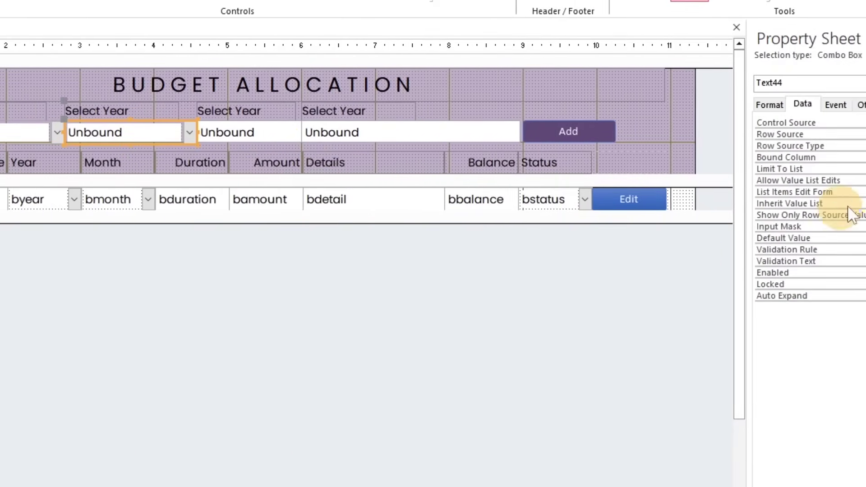
Step: Set the second combo box's row source type to Value List and enter the months 1 to 12 as its list items
{"action": "left_click", "coordinate": [777, 146]}
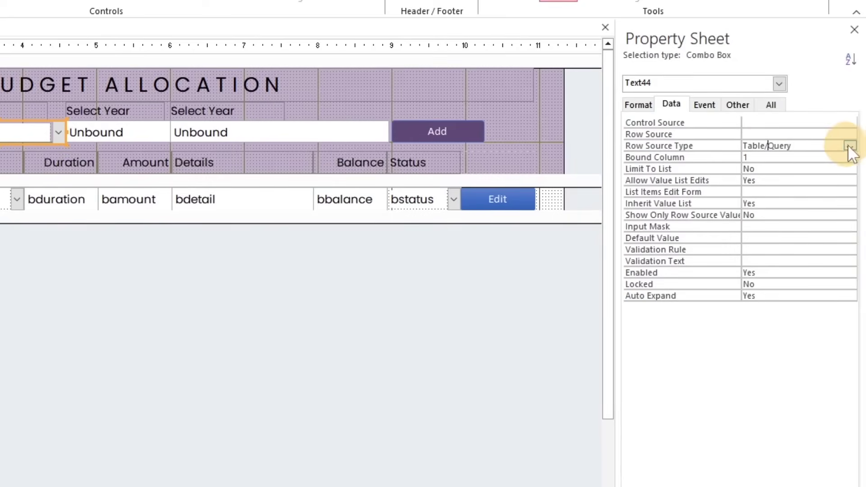
{"action": "left_click", "coordinate": [850, 146]}
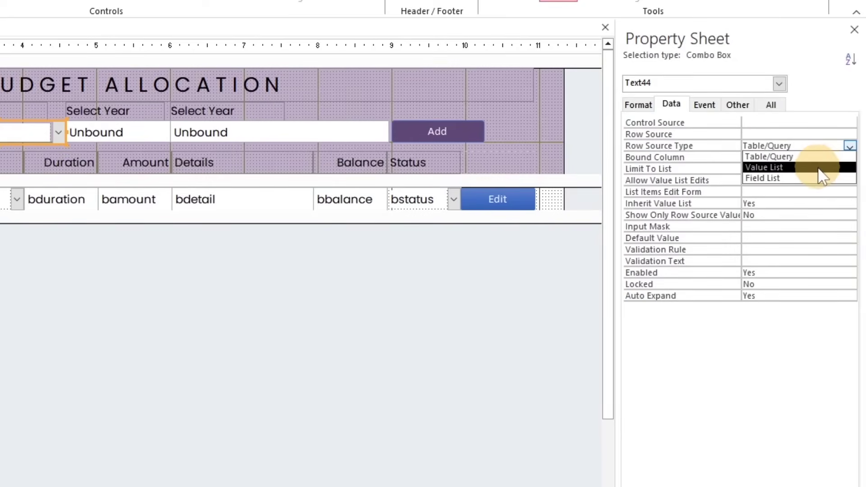
{"action": "left_click", "coordinate": [822, 166]}
{"action": "left_click", "coordinate": [797, 134]}
{"action": "left_click", "coordinate": [850, 134]}
{"action": "type", "text": "1"}
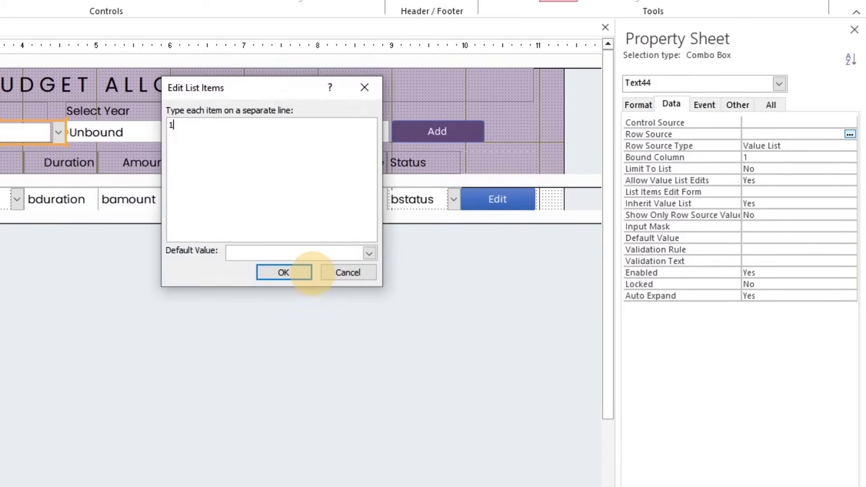
{"action": "type", "text": "11"}
{"action": "key", "text": "Return"}
{"action": "type", "text": "12"}
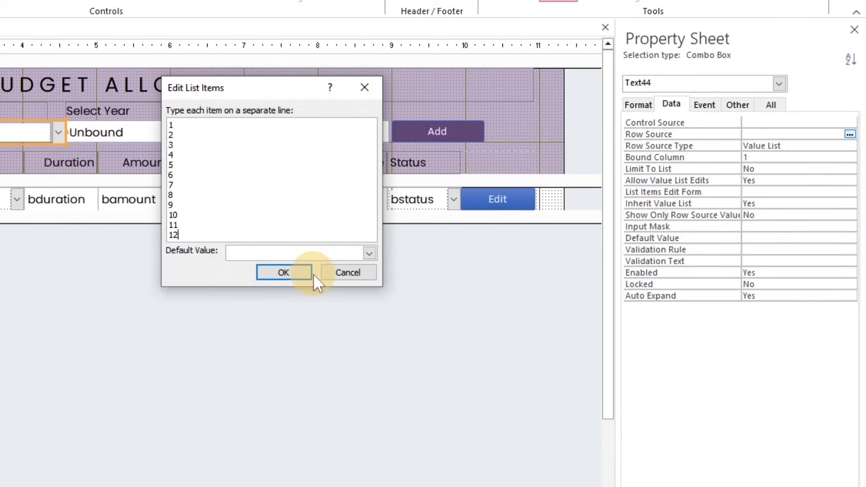
{"action": "left_click", "coordinate": [280, 271]}
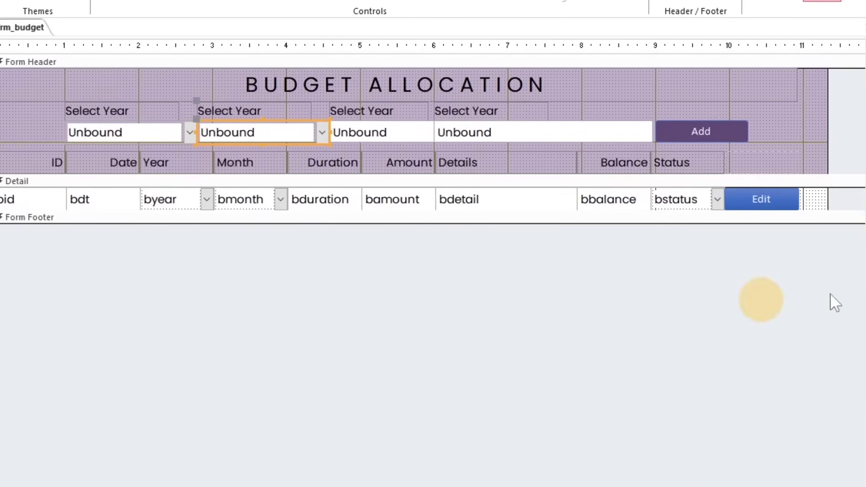
Step: Give the year combo box the default value expression format(date(),"yyyy")
{"action": "left_click", "coordinate": [164, 132]}
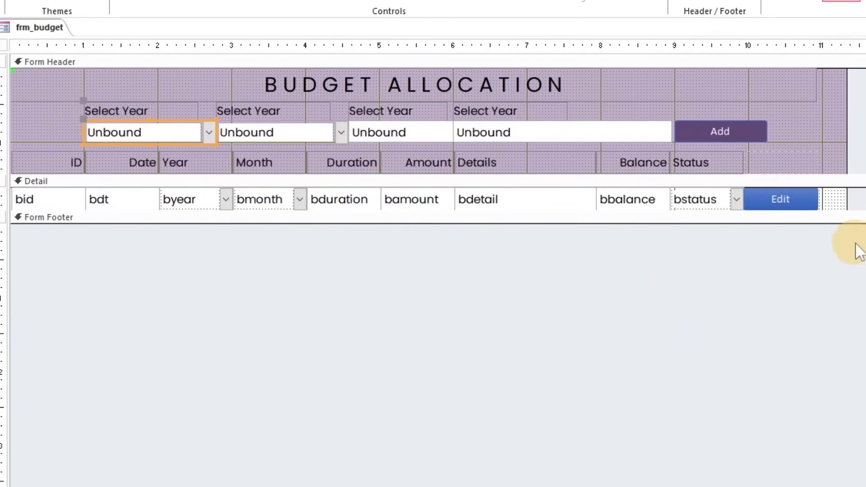
{"action": "left_click", "coordinate": [756, 237]}
{"action": "type", "text": "date"}
{"action": "key", "text": "BackSpace"}
{"action": "key", "text": "BackSpace"}
{"action": "key", "text": "BackSpace"}
{"action": "key", "text": "BackSpace"}
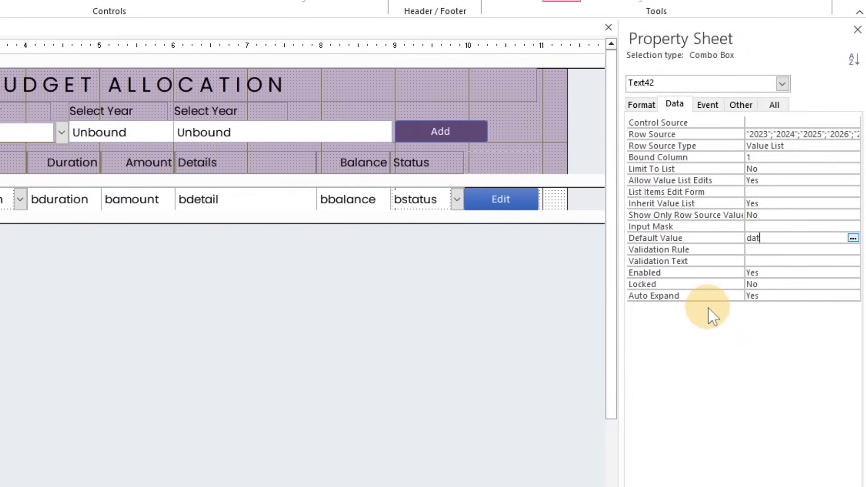
{"action": "left_click", "coordinate": [854, 237]}
{"action": "type", "text": "format(date()"}
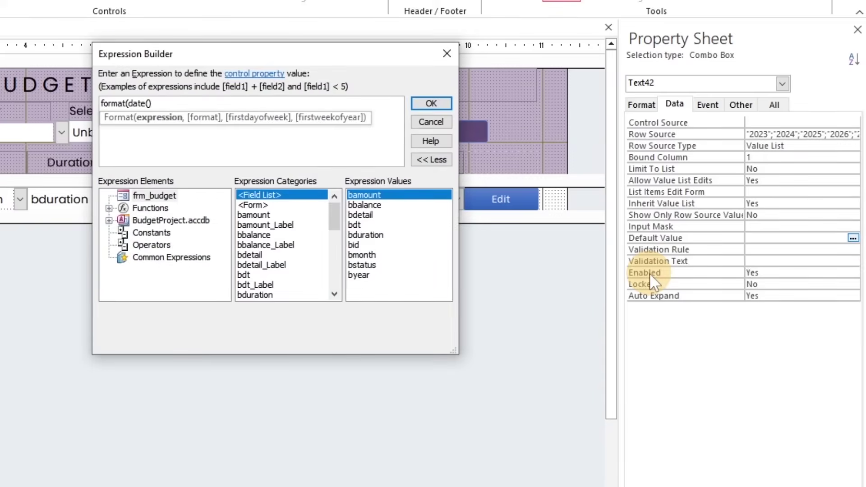
{"action": "type", "text": ",\"yyyy\")"}
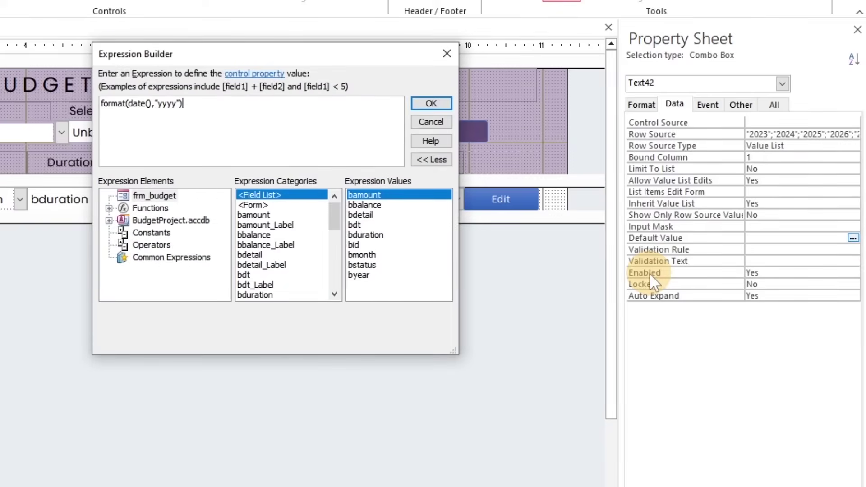
{"action": "left_click", "coordinate": [420, 103]}
Step: Give the month combo box the default value expression format(date(),"m")
{"action": "left_click", "coordinate": [30, 132]}
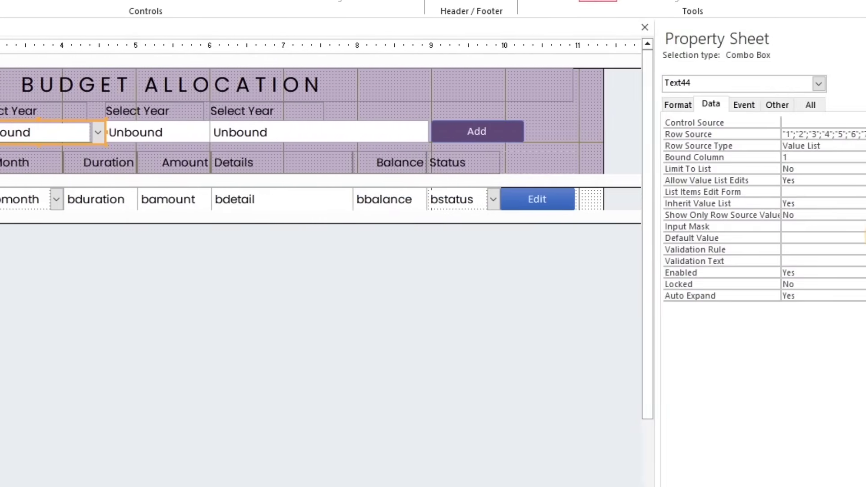
{"action": "left_click", "coordinate": [851, 238]}
{"action": "left_click", "coordinate": [193, 120]}
{"action": "type", "text": "format(date(),\"yyyy\")"}
{"action": "left_click", "coordinate": [170, 103]}
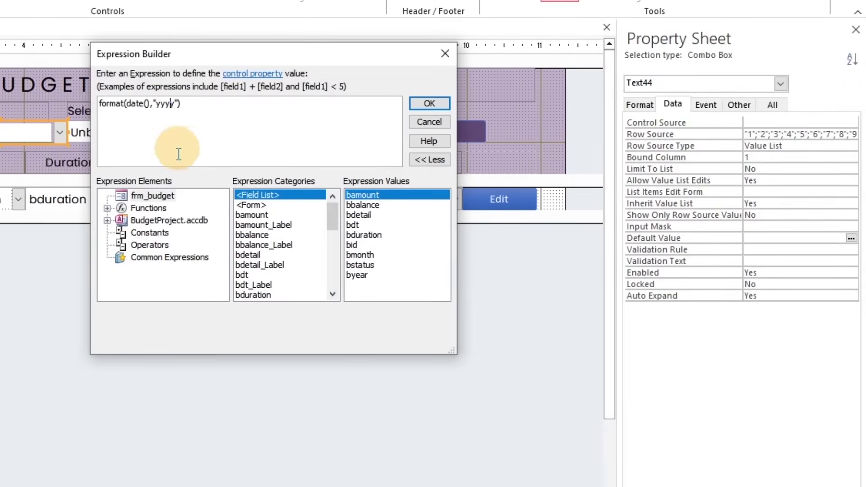
{"action": "key", "text": "BackSpace"}
{"action": "key", "text": "BackSpace"}
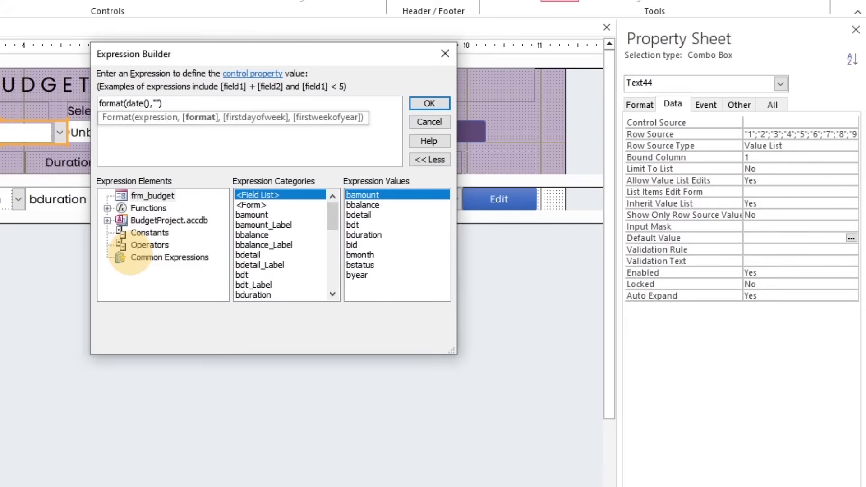
{"action": "left_click", "coordinate": [429, 103]}
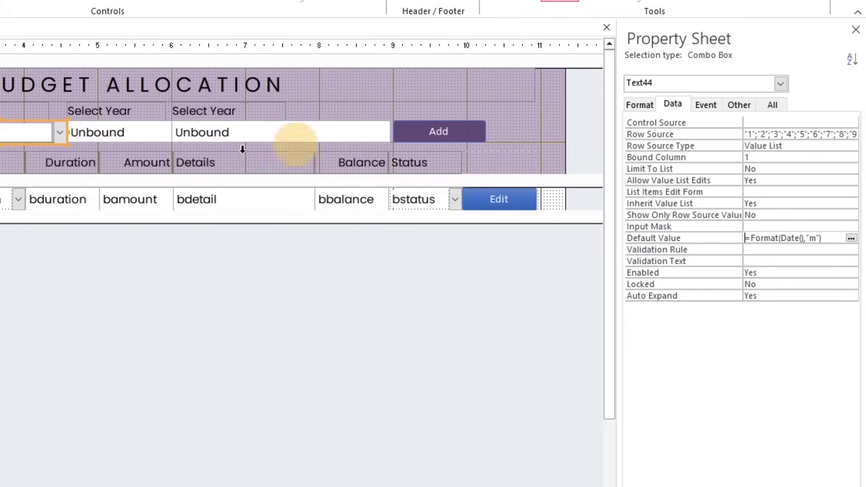
Step: Name the four header entry controls, in order, txt_y, txt_m, txt_amount and txt_details
{"action": "left_click", "coordinate": [108, 132]}
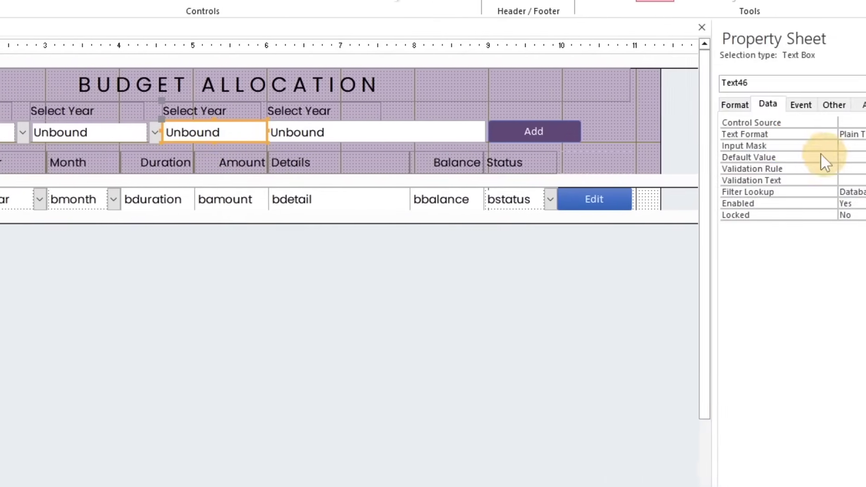
{"action": "left_click", "coordinate": [778, 122]}
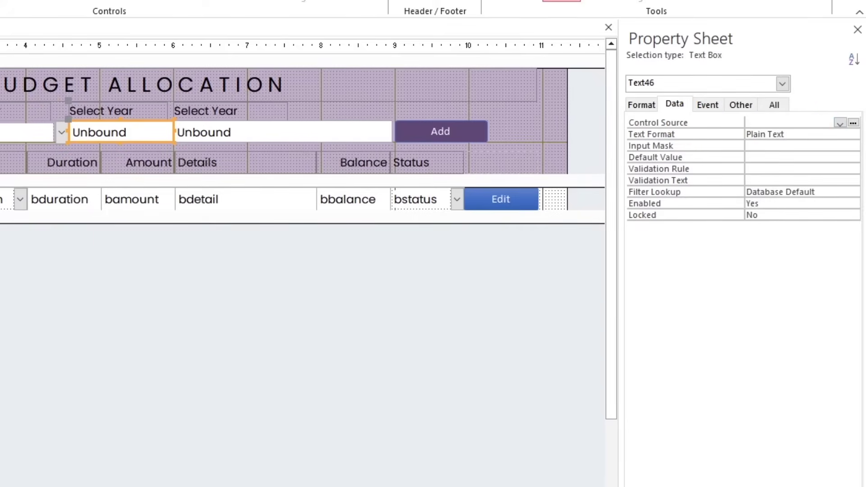
{"action": "left_click", "coordinate": [1, 132]}
{"action": "left_click", "coordinate": [741, 104]}
{"action": "double_click", "coordinate": [786, 121]}
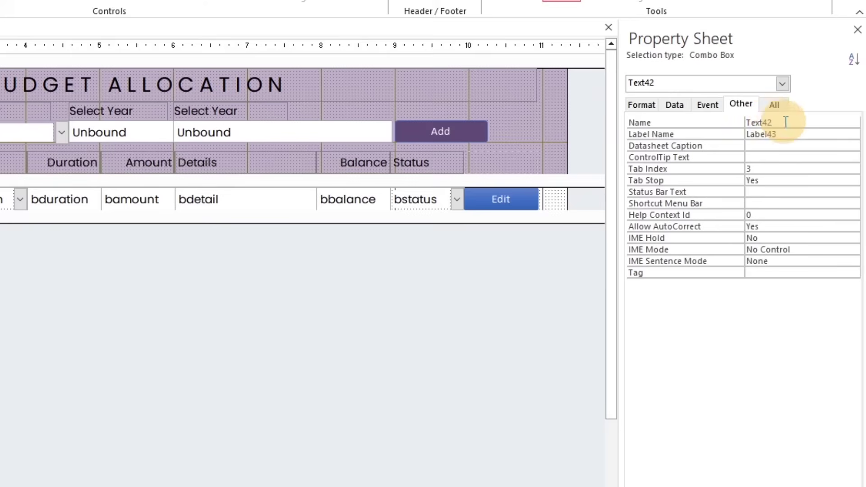
{"action": "type", "text": "txt_y"}
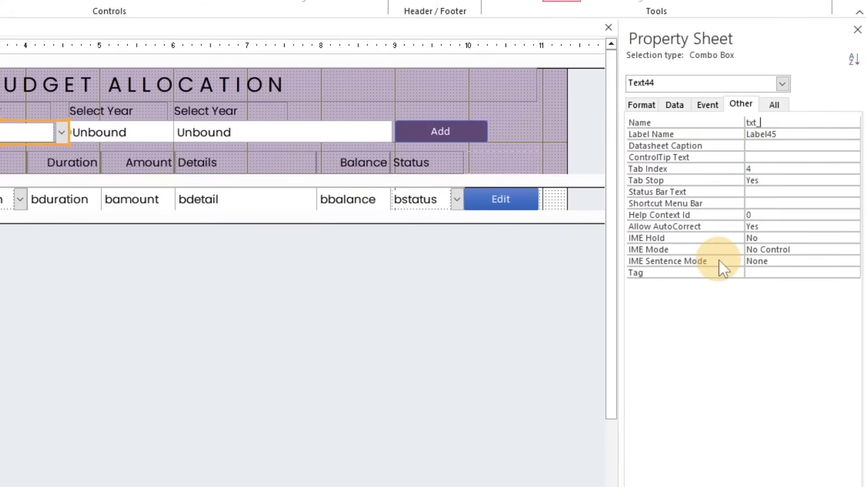
{"action": "type", "text": "m"}
{"action": "key", "text": "Return"}
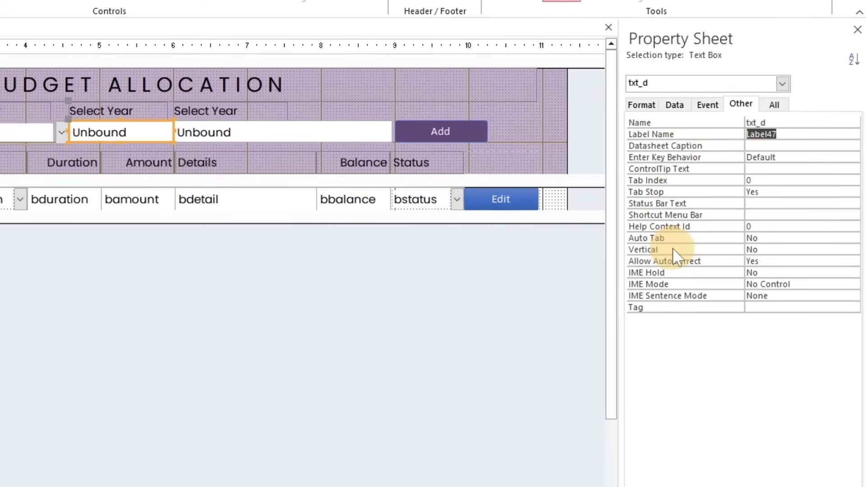
{"action": "left_click", "coordinate": [368, 135]}
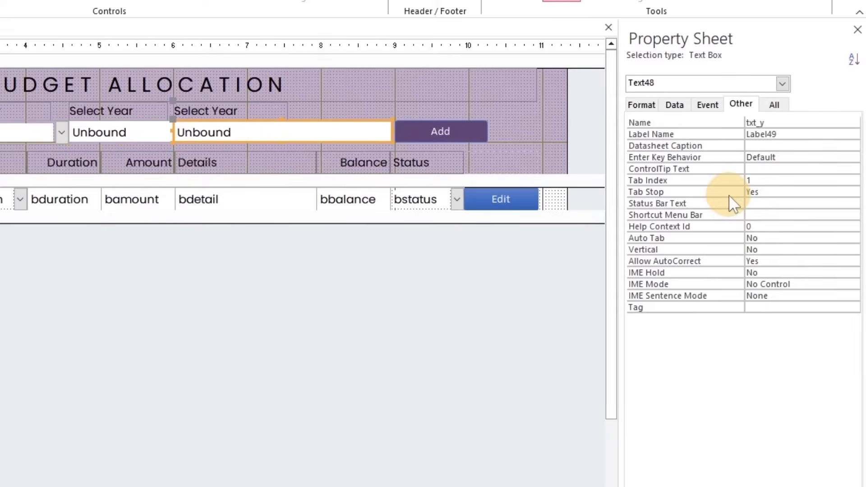
{"action": "key", "text": "BackSpace"}
{"action": "type", "text": "details"}
{"action": "key", "text": "Return"}
Step: Recaption the labels above the last two header text boxes as Amount and Detail
{"action": "left_click", "coordinate": [105, 112]}
{"action": "key", "text": "F2"}
{"action": "key", "text": "ctrl+a"}
{"action": "type", "text": "Amount"}
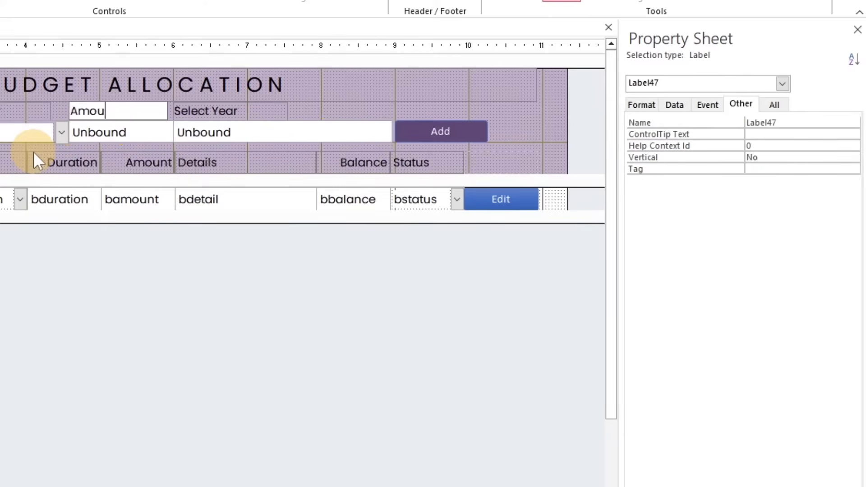
{"action": "key", "text": "Return"}
{"action": "key", "text": "Tab"}
{"action": "key", "text": "F2"}
{"action": "type", "text": "De"}
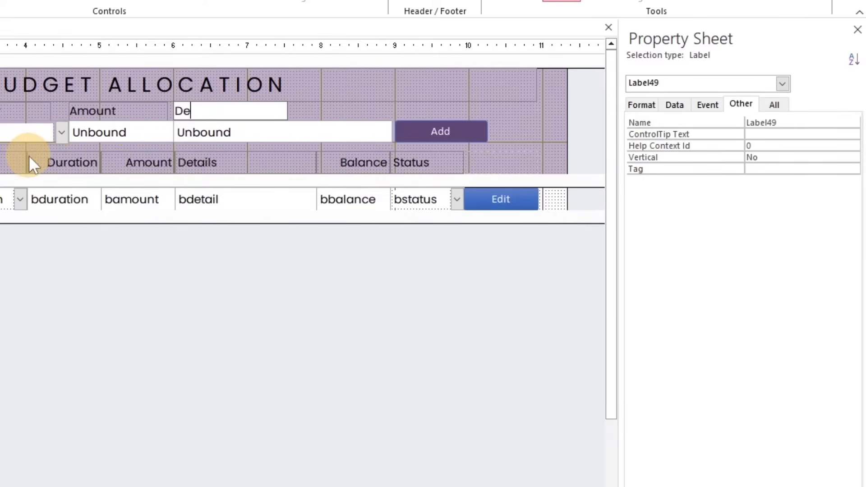
{"action": "type", "text": "tail"}
{"action": "key", "text": "Return"}
{"action": "left_click", "coordinate": [131, 133]}
{"action": "left_click", "coordinate": [434, 131]}
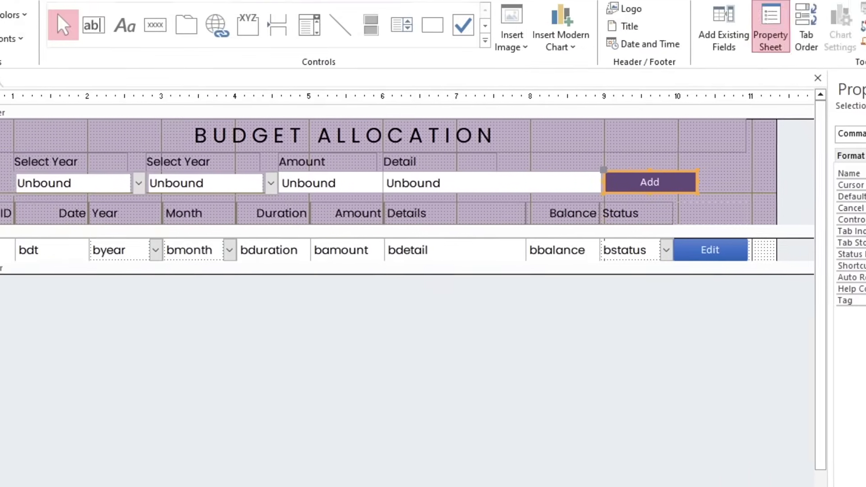
Step: Check the year and month dropdowns and the Amount and Detail fields in Form View, and return to Design View
{"action": "left_click", "coordinate": [17, 52]}
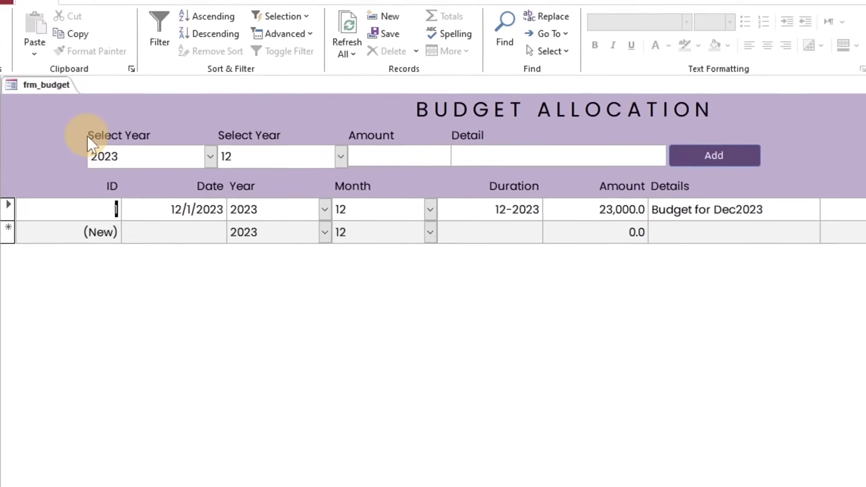
{"action": "left_click", "coordinate": [210, 157]}
{"action": "left_click", "coordinate": [210, 157]}
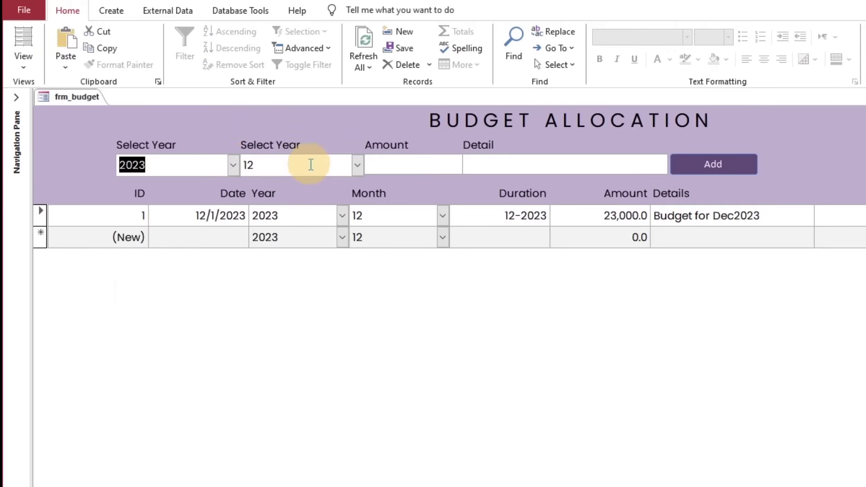
{"action": "left_click", "coordinate": [358, 164]}
{"action": "left_click", "coordinate": [389, 164]}
{"action": "left_click", "coordinate": [500, 168]}
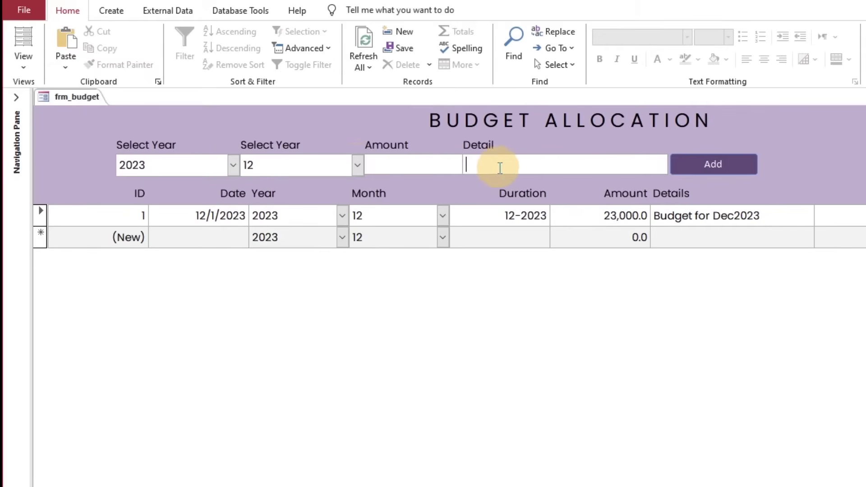
{"action": "right_click", "coordinate": [92, 108]}
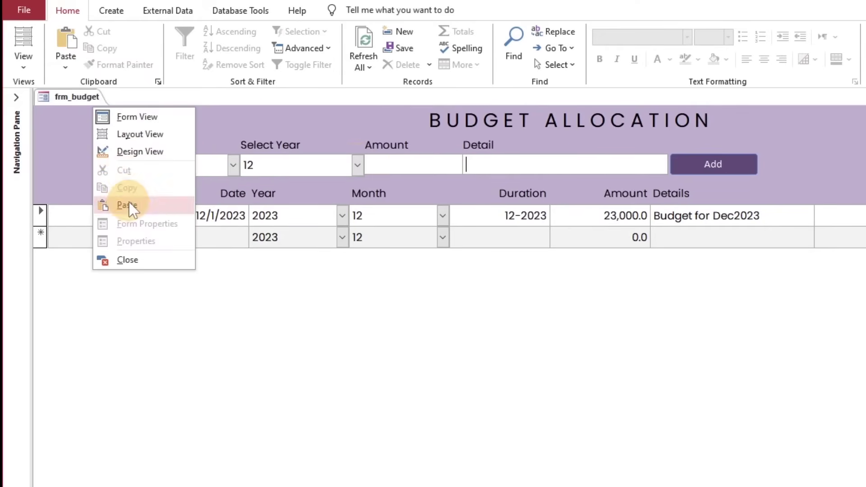
{"action": "left_click", "coordinate": [134, 151]}
Step: Set the default value of the header's Amount text box to 0
{"action": "left_click", "coordinate": [387, 194]}
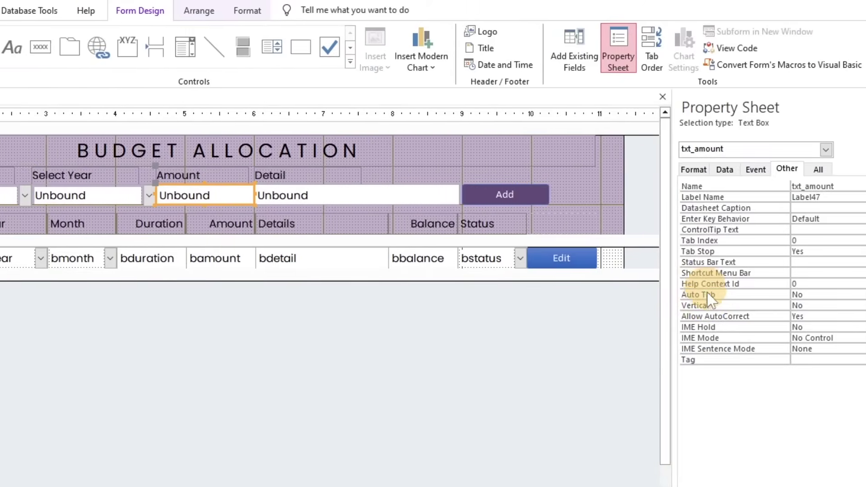
{"action": "left_click", "coordinate": [731, 171]}
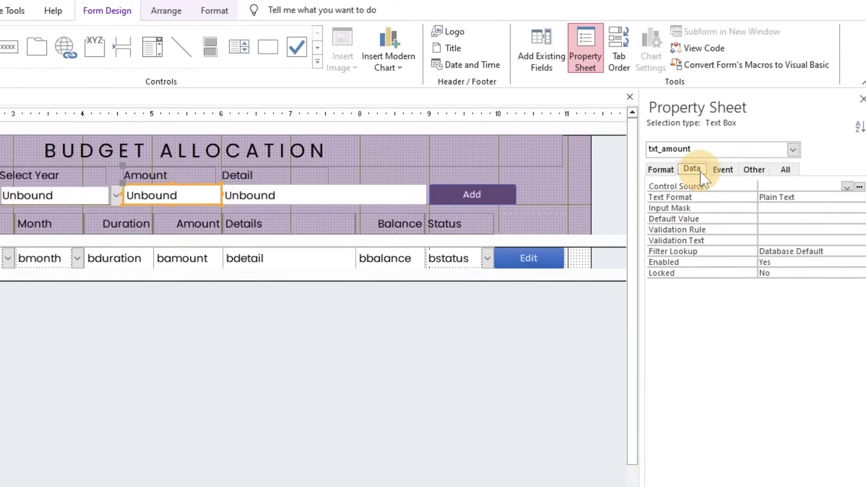
{"action": "left_click", "coordinate": [752, 219]}
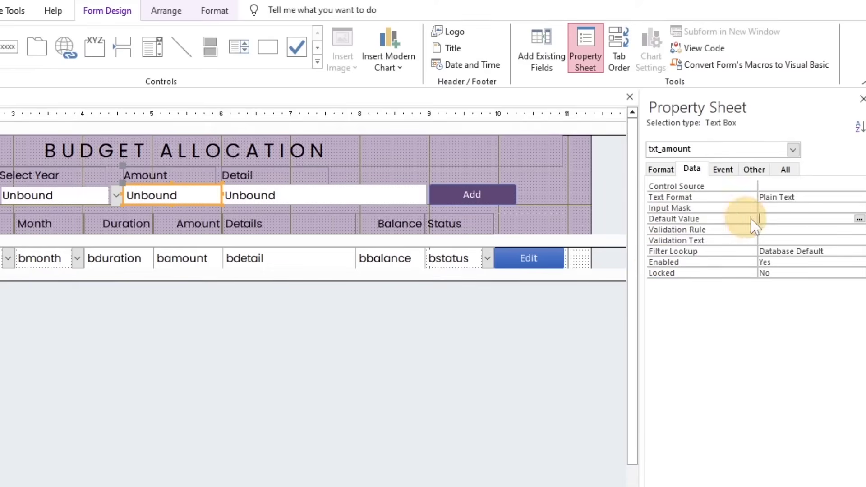
{"action": "type", "text": "0"}
{"action": "key", "text": "Return"}
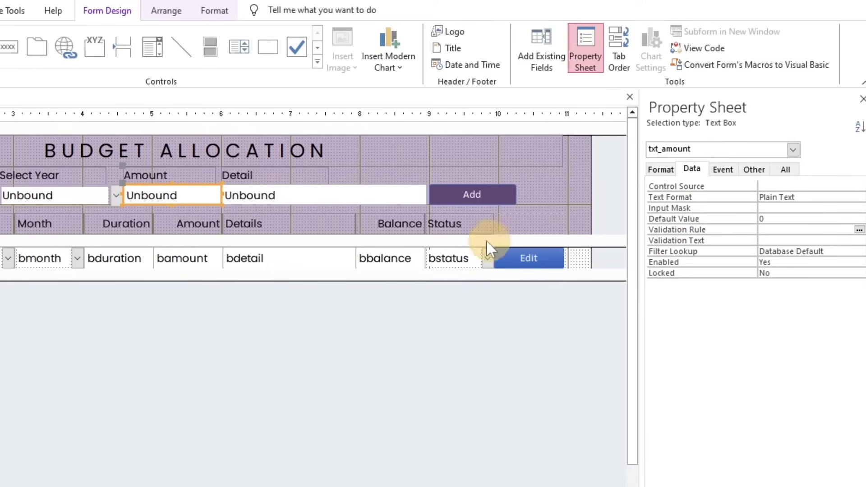
Step: Select all the data fields in the Detail section and set Enabled to No and Locked to Yes
{"action": "left_click_drag", "start_coordinate": [546, 201], "coordinate": [545, 202]}
{"action": "left_click_drag", "start_coordinate": [92, 296], "coordinate": [672, 249]}
{"action": "right_click", "coordinate": [673, 249]}
{"action": "left_click", "coordinate": [865, 164]}
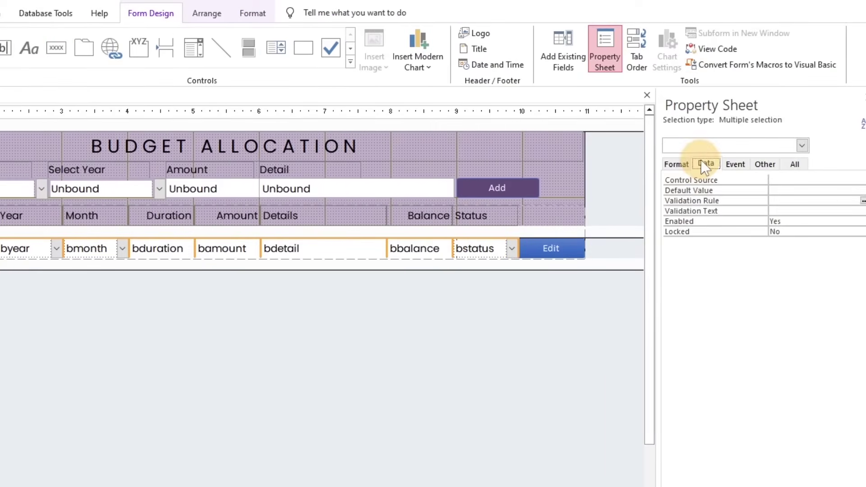
{"action": "left_click", "coordinate": [863, 222]}
{"action": "left_click", "coordinate": [836, 242]}
{"action": "left_click", "coordinate": [848, 231]}
{"action": "left_click", "coordinate": [862, 232]}
{"action": "left_click", "coordinate": [844, 243]}
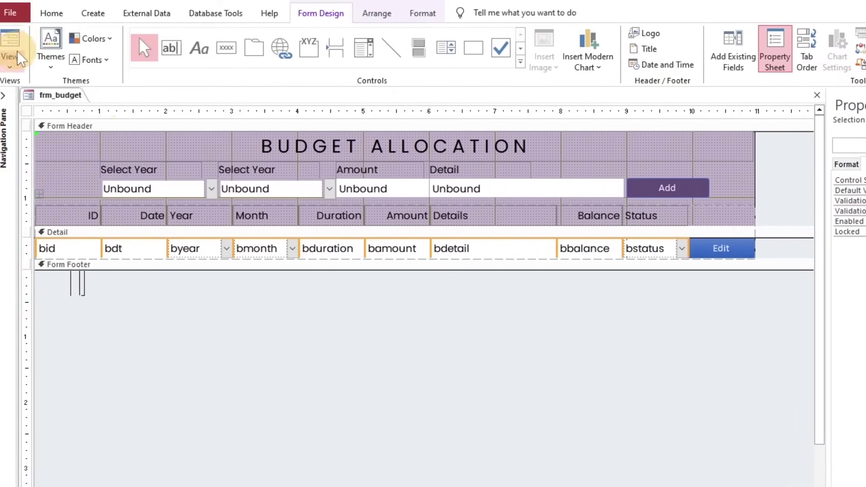
Step: Check the form in Form View, return to Design View, and set the form's Allow Additions property to No
{"action": "left_click", "coordinate": [18, 53]}
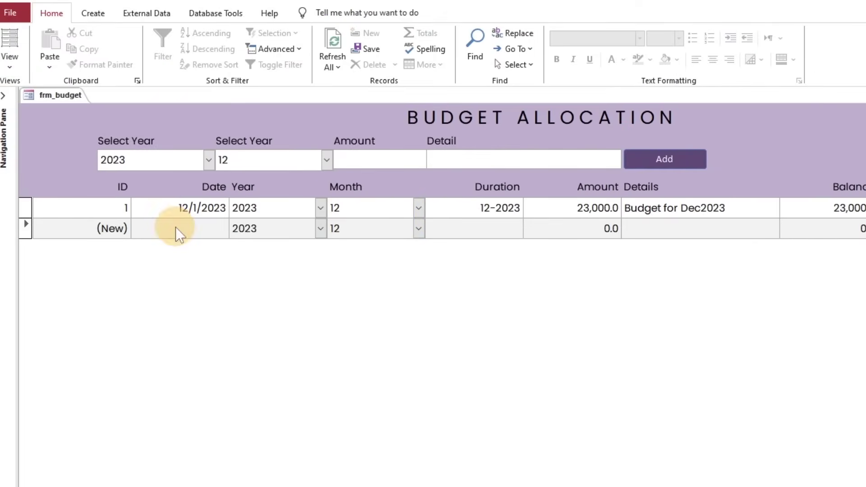
{"action": "right_click", "coordinate": [58, 95]}
{"action": "left_click", "coordinate": [88, 188]}
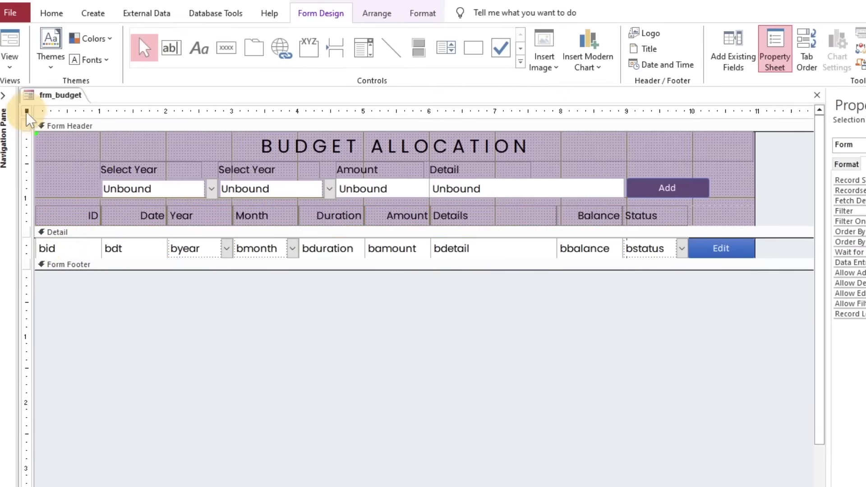
{"action": "left_click", "coordinate": [802, 164]}
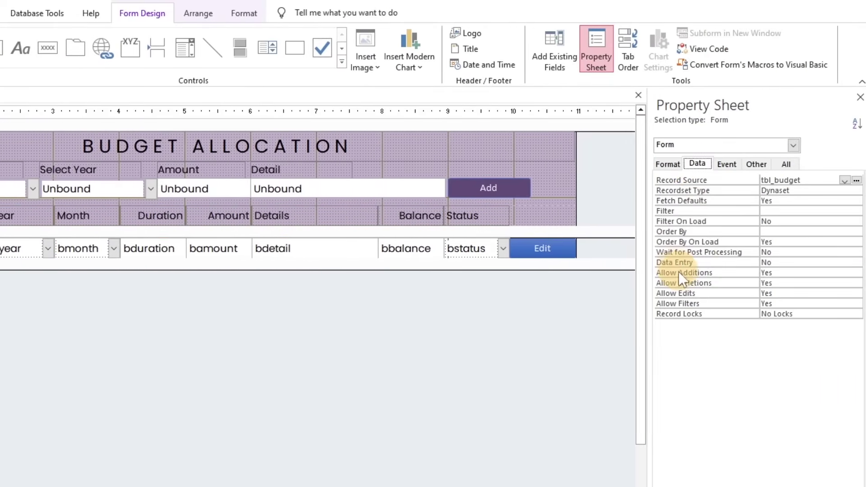
{"action": "left_click", "coordinate": [842, 292]}
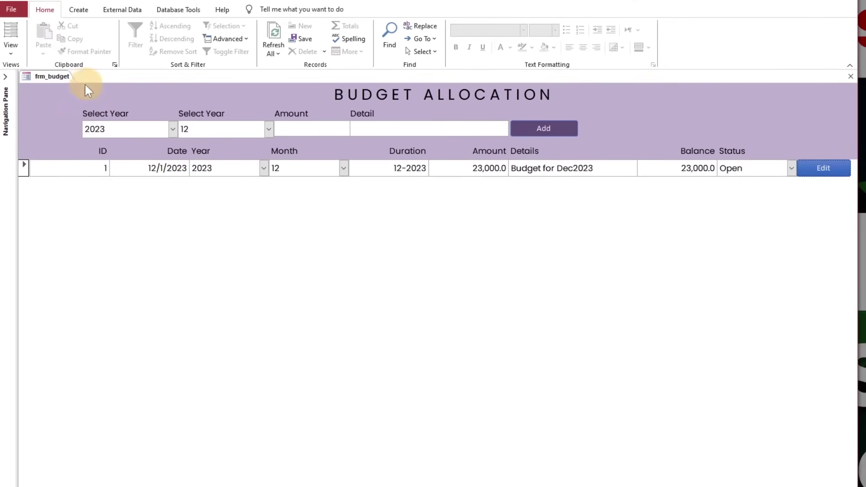
Step: Set the Locked property of the bstatus combo box to No in Design View, and switch the form to Form View
{"action": "right_click", "coordinate": [61, 74]}
{"action": "left_click", "coordinate": [82, 151]}
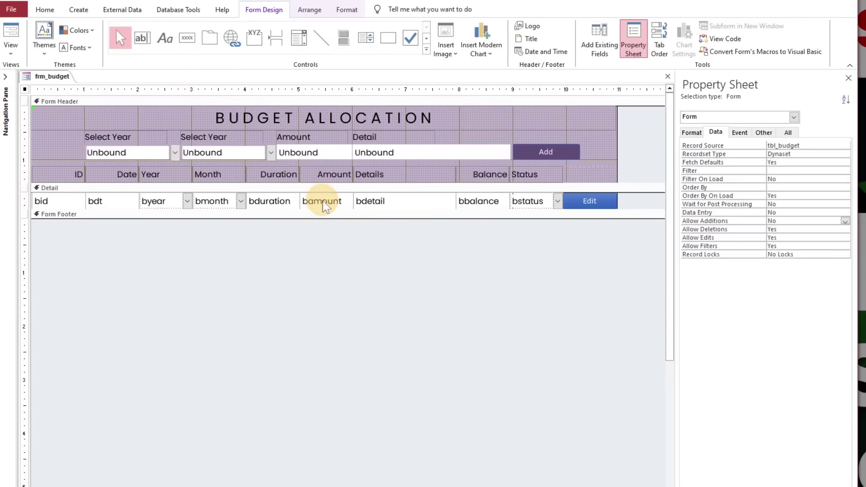
{"action": "left_click", "coordinate": [526, 203]}
{"action": "left_click", "coordinate": [845, 272]}
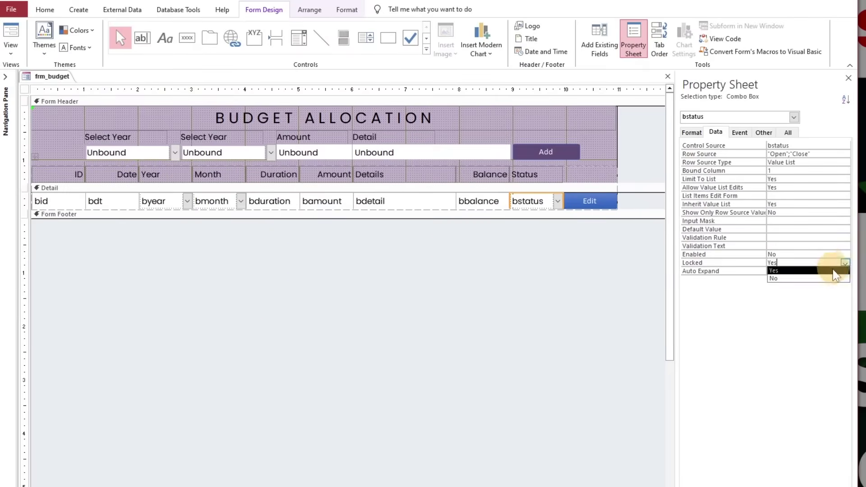
{"action": "left_click", "coordinate": [746, 263]}
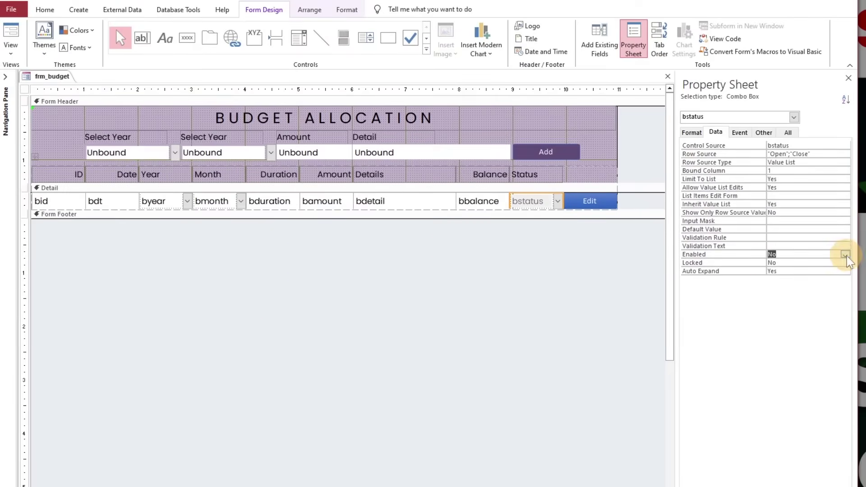
{"action": "left_click", "coordinate": [581, 256]}
{"action": "left_click", "coordinate": [11, 38]}
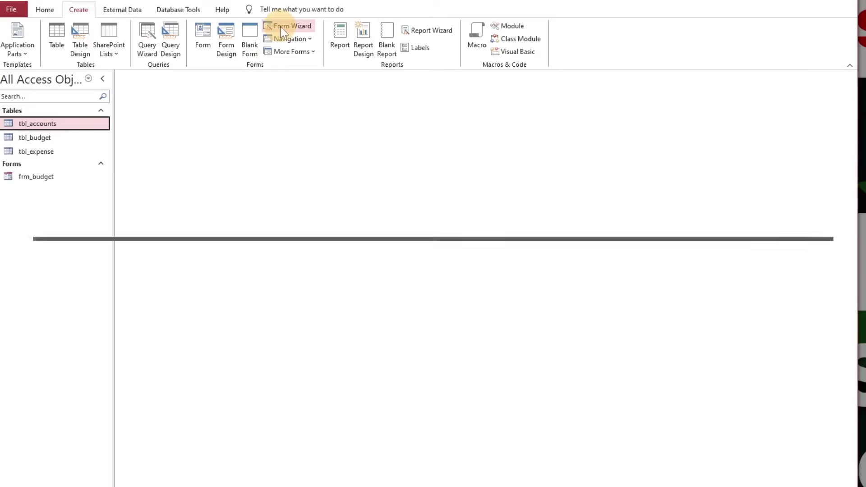
Step: Start a Form Wizard form with all fields of tbl_accounts and choose the Tabular layout
{"action": "left_click", "coordinate": [280, 27]}
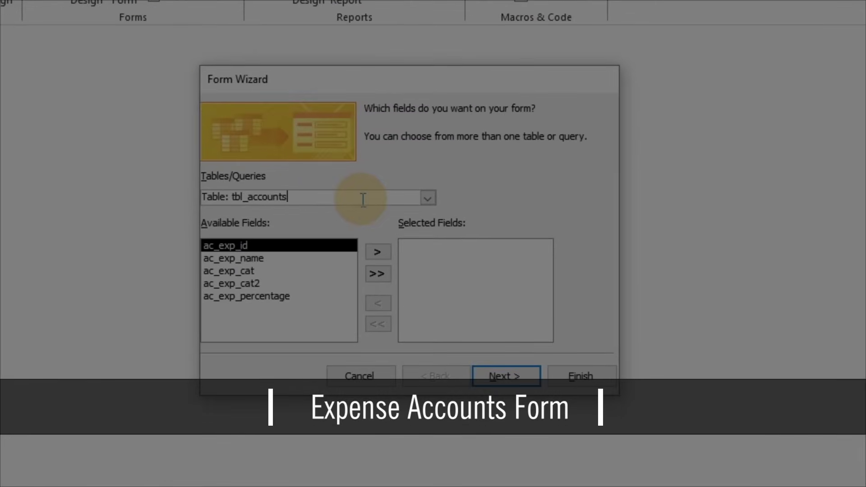
{"action": "left_click", "coordinate": [378, 274]}
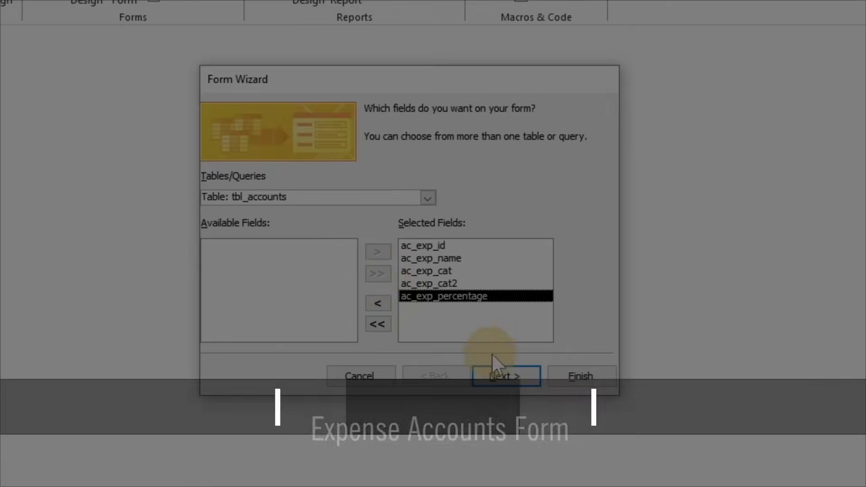
{"action": "left_click", "coordinate": [504, 375]}
{"action": "left_click", "coordinate": [480, 183]}
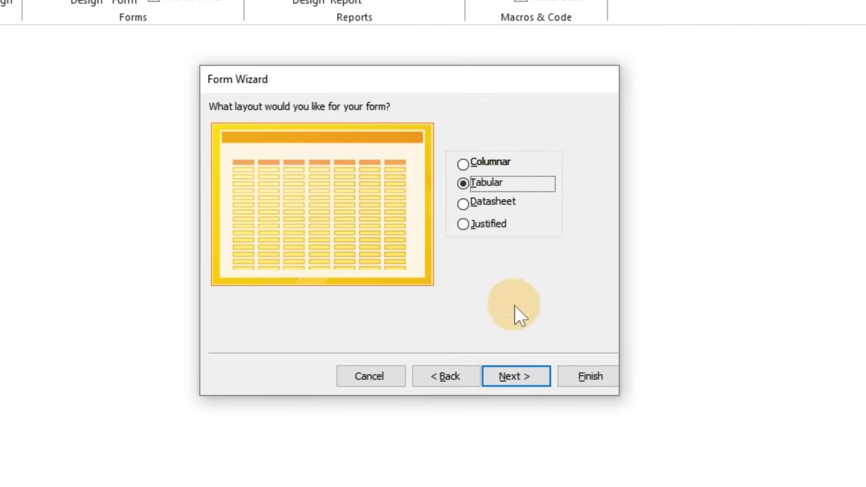
{"action": "left_click", "coordinate": [523, 366]}
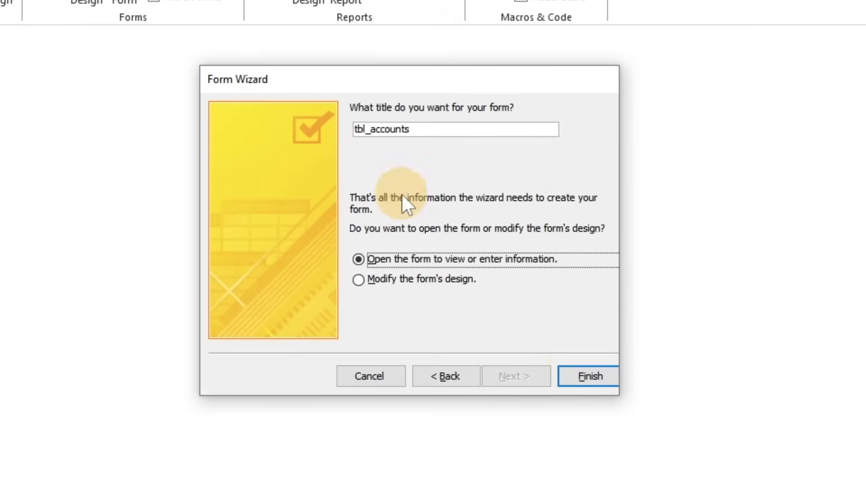
Step: Title the new form frm_accounts and finish the wizard
{"action": "left_click", "coordinate": [369, 128]}
{"action": "left_click_drag", "start_coordinate": [366, 129], "coordinate": [302, 127]}
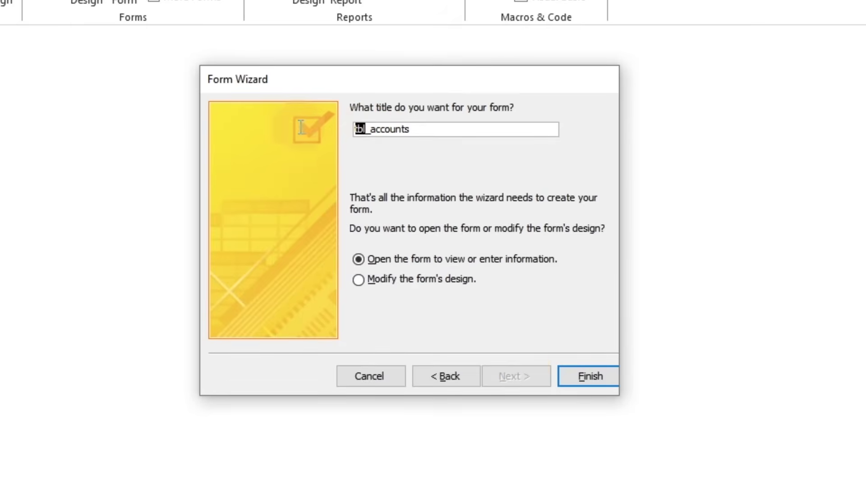
{"action": "type", "text": "frm"}
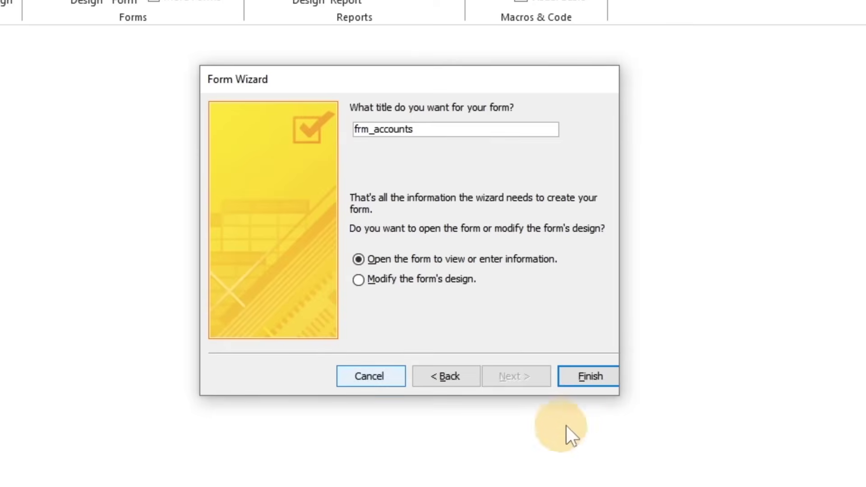
{"action": "left_click", "coordinate": [586, 375]}
Step: Open frm_accounts in Design View, widen the title label, and change its text to EXPENSE ACCOUNTS
{"action": "right_click", "coordinate": [147, 85]}
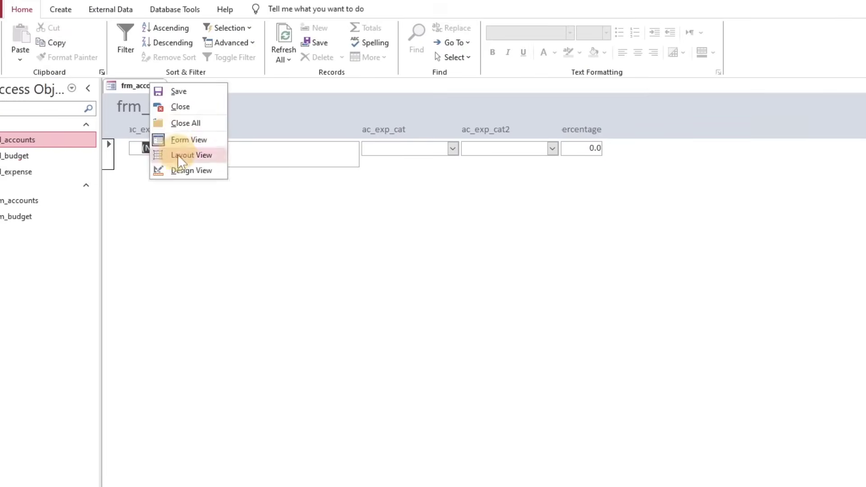
{"action": "left_click", "coordinate": [190, 170]}
{"action": "left_click_drag", "start_coordinate": [178, 149], "coordinate": [178, 147]}
{"action": "left_click_drag", "start_coordinate": [238, 134], "coordinate": [329, 135]}
{"action": "left_click", "coordinate": [252, 136]}
{"action": "left_click_drag", "start_coordinate": [252, 136], "coordinate": [120, 137]}
{"action": "type", "text": "EXPENSE ACCOUNTS"}
Step: Fill the Form Header section with blue and set the font colour of its labels to white
{"action": "left_click", "coordinate": [253, 188]}
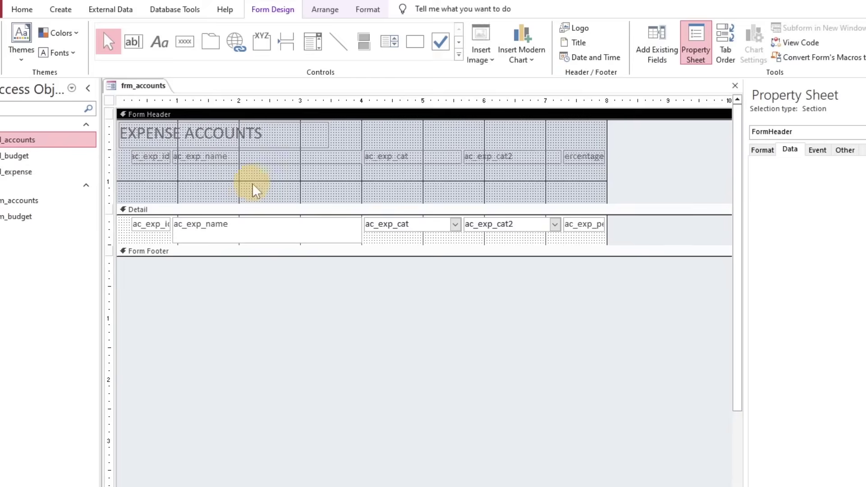
{"action": "left_click", "coordinate": [367, 9]}
{"action": "left_click", "coordinate": [535, 27]}
{"action": "left_click", "coordinate": [593, 127]}
{"action": "left_click_drag", "start_coordinate": [110, 176], "coordinate": [116, 266]}
{"action": "left_click", "coordinate": [124, 53]}
{"action": "left_click", "coordinate": [116, 96]}
Step: Set the font of all selected header labels and detail fields to Poppins
{"action": "left_click", "coordinate": [105, 38]}
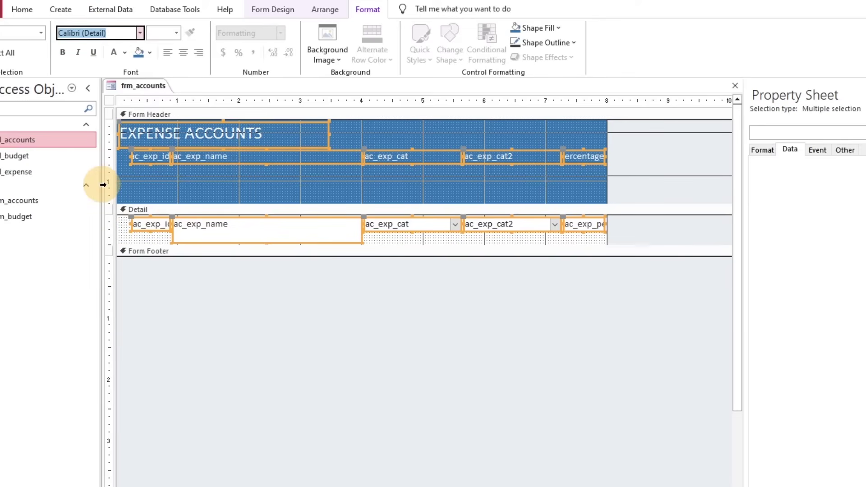
{"action": "type", "text": "Poppins"}
{"action": "key", "text": "Return"}
Step: Make the field labels and data fields equal in height and arrange them in a tabular layout
{"action": "left_click", "coordinate": [279, 197]}
{"action": "mouse_move", "coordinate": [116, 164]}
{"action": "left_mouse_down"}
{"action": "mouse_move", "coordinate": [115, 231]}
{"action": "mouse_move", "coordinate": [105, 157]}
{"action": "left_mouse_up"}
{"action": "left_click", "coordinate": [273, 9]}
{"action": "left_click", "coordinate": [325, 10]}
{"action": "left_click", "coordinate": [604, 44]}
{"action": "left_click", "coordinate": [632, 119]}
{"action": "left_click", "coordinate": [288, 192]}
{"action": "right_click", "coordinate": [155, 157]}
{"action": "mouse_move", "coordinate": [244, 313]}
{"action": "left_click", "coordinate": [302, 323]}
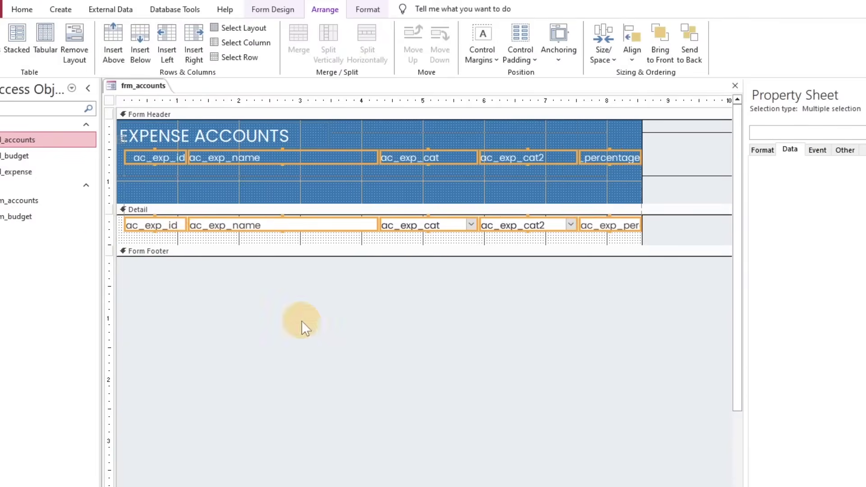
Step: Remove the padding between the controls of the tabular layout and slightly increase their height
{"action": "left_click", "coordinate": [520, 45]}
{"action": "left_click", "coordinate": [539, 77]}
{"action": "left_click_drag", "start_coordinate": [153, 230], "coordinate": [154, 236]}
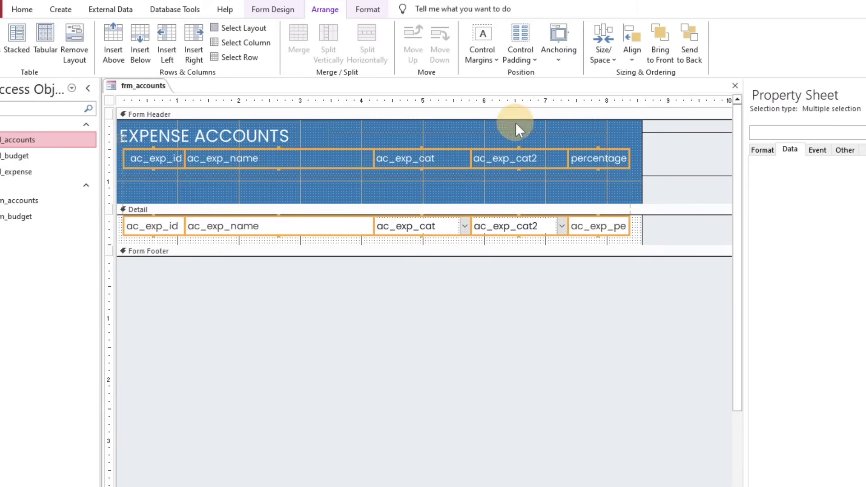
Step: Make the data fields' text black and shrink the Form Header to end just below the field labels
{"action": "left_click", "coordinate": [108, 228]}
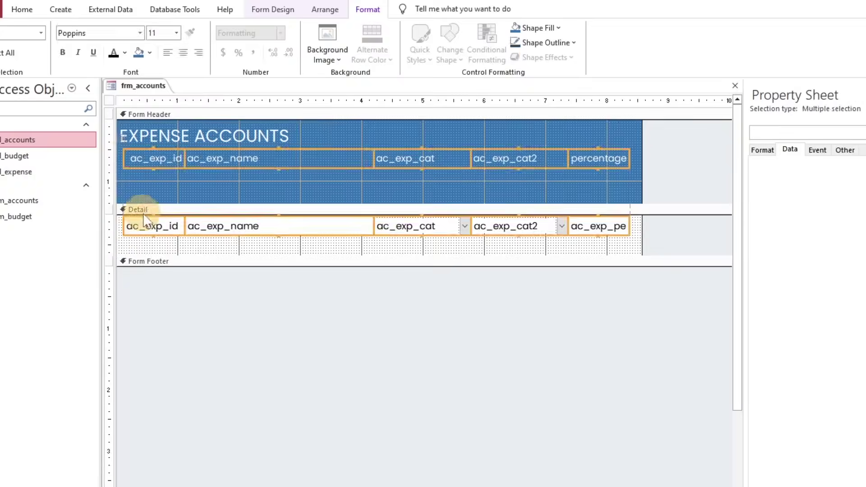
{"action": "left_click", "coordinate": [145, 244]}
{"action": "left_click_drag", "start_coordinate": [144, 223], "coordinate": [145, 228]}
{"action": "left_click", "coordinate": [167, 244]}
{"action": "left_click_drag", "start_coordinate": [199, 204], "coordinate": [199, 169]}
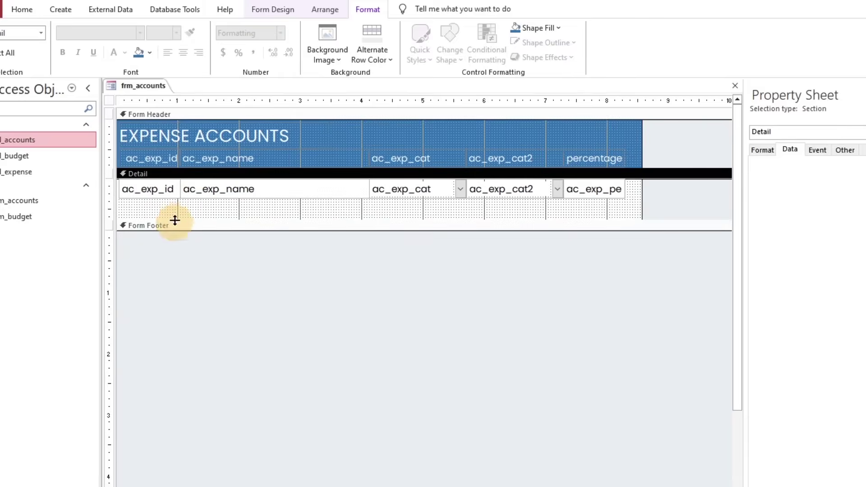
Step: Recaption the ac_exp_id and ac_exp_name header labels as ID and Detail
{"action": "left_click", "coordinate": [144, 159]}
{"action": "left_click", "coordinate": [128, 158]}
{"action": "key", "text": "ctrl+a"}
{"action": "type", "text": "ID"}
{"action": "left_click", "coordinate": [248, 158]}
{"action": "left_click", "coordinate": [248, 159]}
{"action": "key", "text": "ctrl+a"}
{"action": "type", "text": "D"}
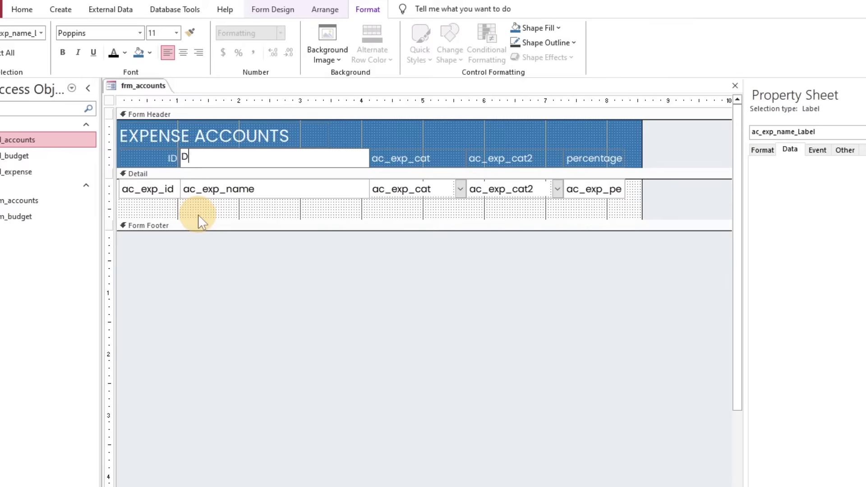
{"action": "type", "text": "etail"}
Step: Recaption the ac_exp_cat and ac_exp_cat2 header labels as Category 1 and Category 2
{"action": "key", "text": "Tab"}
{"action": "key", "text": "F2"}
{"action": "type", "text": "Category"}
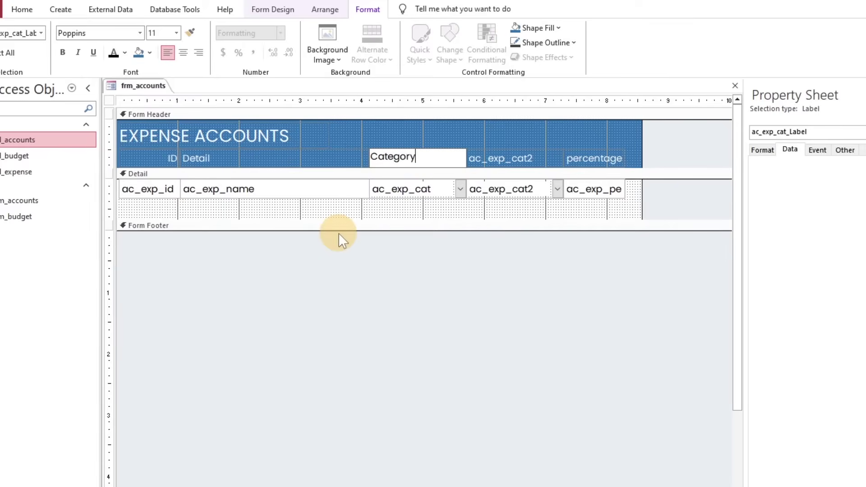
{"action": "type", "text": " 1"}
{"action": "key", "text": "Tab"}
{"action": "key", "text": "F2"}
{"action": "type", "text": "Category 2"}
{"action": "key", "text": "Return"}
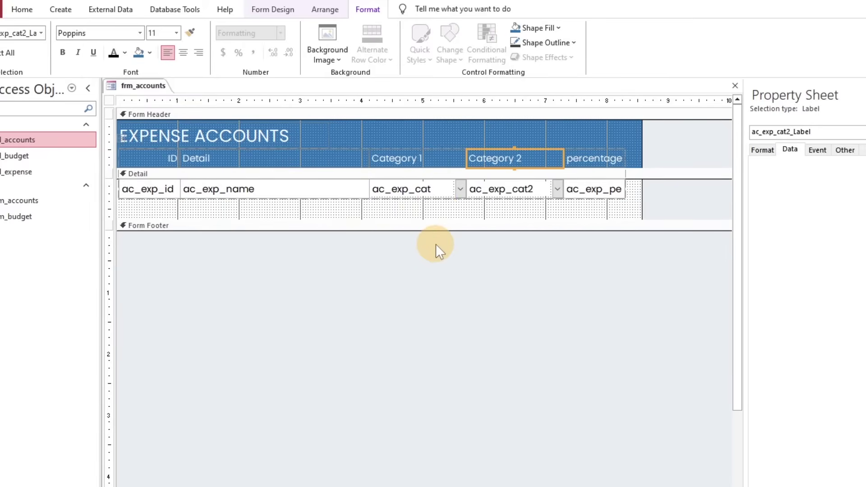
Step: Recaption the last three header labels as Type, Category and Percentage
{"action": "double_click", "coordinate": [365, 157]}
{"action": "type", "text": "Type"}
{"action": "key", "text": "Return"}
{"action": "key", "text": "Tab"}
{"action": "key", "text": "F2"}
{"action": "type", "text": "Category"}
{"action": "key", "text": "Return"}
{"action": "double_click", "coordinate": [594, 158]}
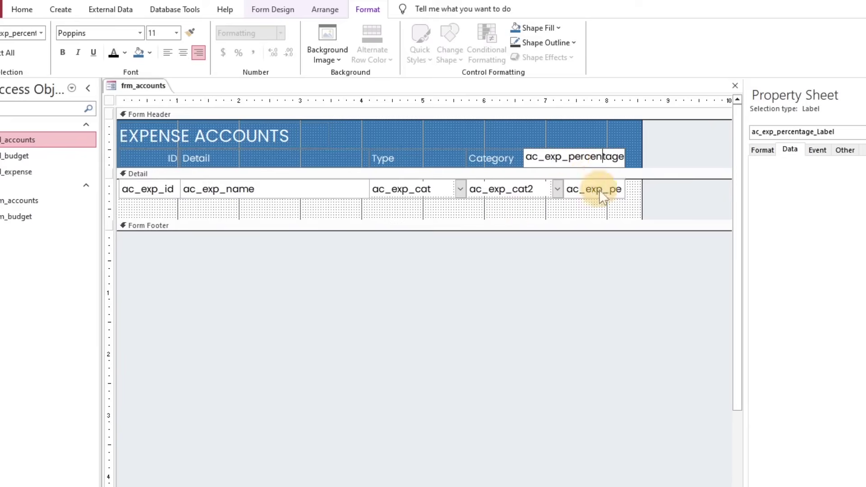
{"action": "left_click_drag", "start_coordinate": [573, 156], "coordinate": [467, 240]}
{"action": "type", "text": "P"}
{"action": "key", "text": "Return"}
Step: Widen the form and add a Delete Record command button with the Delete Record picture after the percentage field
{"action": "left_click", "coordinate": [619, 217]}
{"action": "mouse_move", "coordinate": [643, 199]}
{"action": "left_mouse_down"}
{"action": "mouse_move", "coordinate": [673, 199]}
{"action": "mouse_move", "coordinate": [647, 199]}
{"action": "left_mouse_up"}
{"action": "left_click", "coordinate": [325, 9]}
{"action": "left_click", "coordinate": [280, 9]}
{"action": "left_click", "coordinate": [185, 41]}
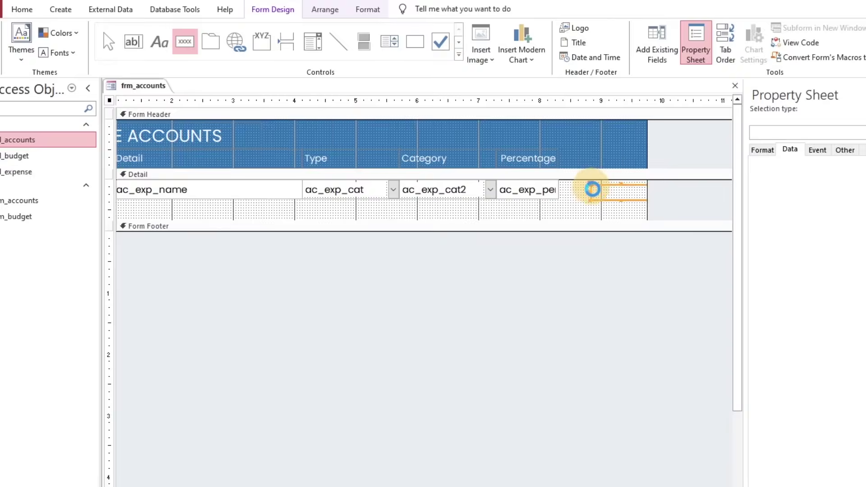
{"action": "left_click", "coordinate": [592, 187]}
{"action": "left_click", "coordinate": [428, 228]}
{"action": "left_click", "coordinate": [430, 219]}
{"action": "left_click", "coordinate": [524, 219]}
{"action": "left_click", "coordinate": [517, 306]}
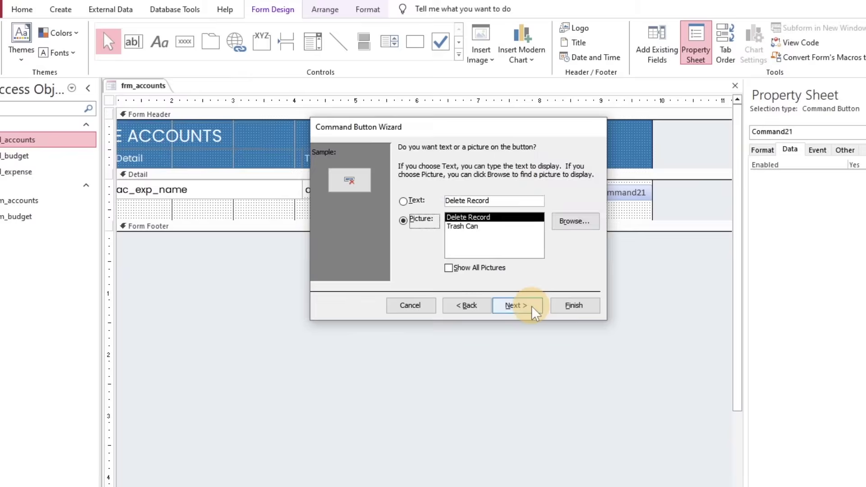
{"action": "left_click", "coordinate": [574, 305]}
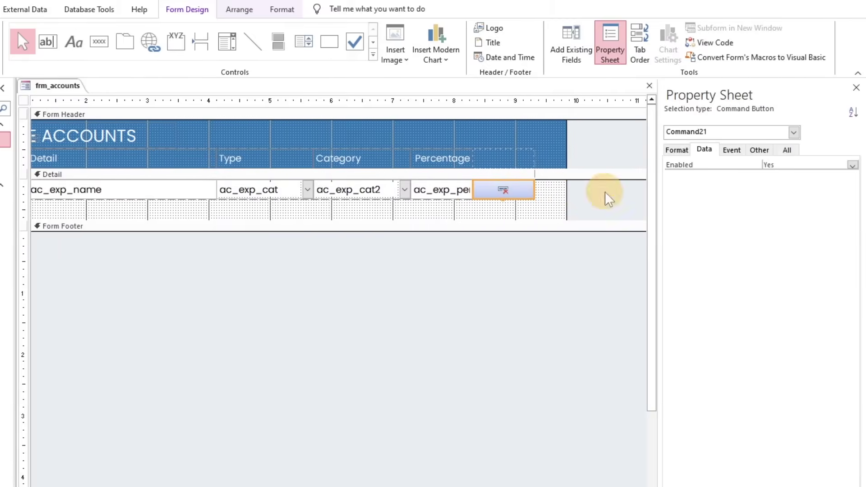
Step: Caption the command button Delete with the General picture caption arrangement, and apply an orange quick style to it
{"action": "left_click", "coordinate": [763, 150]}
{"action": "left_click", "coordinate": [842, 175]}
{"action": "left_click", "coordinate": [776, 184]}
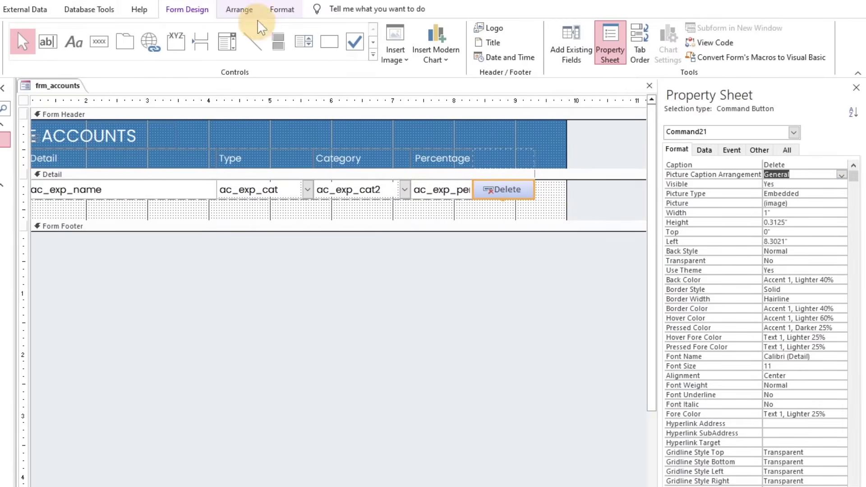
{"action": "left_click", "coordinate": [282, 9]}
{"action": "left_click", "coordinate": [334, 52]}
{"action": "left_click", "coordinate": [415, 274]}
Step: Trim the Detail section's height and the form's width to fit tightly around the Delete button
{"action": "left_click", "coordinate": [550, 210]}
{"action": "left_click_drag", "start_coordinate": [549, 220], "coordinate": [549, 198]}
{"action": "left_click_drag", "start_coordinate": [567, 190], "coordinate": [536, 190]}
{"action": "left_click", "coordinate": [459, 410]}
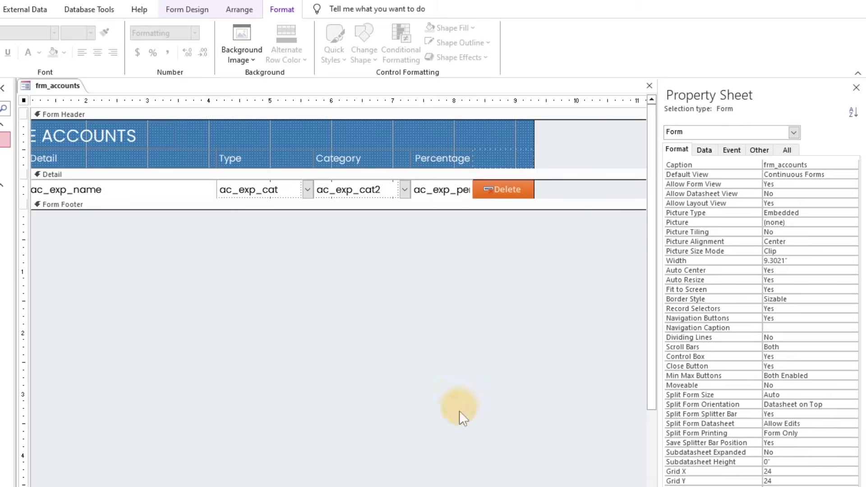
Step: Stretch the EXPENSE ACCOUNTS title label across the form's full width and centre its text
{"action": "scroll", "coordinate": [460, 411], "scroll_direction": "left", "scroll_amount": 2}
{"action": "left_click", "coordinate": [217, 136]}
{"action": "left_click_drag", "start_coordinate": [243, 135], "coordinate": [600, 124]}
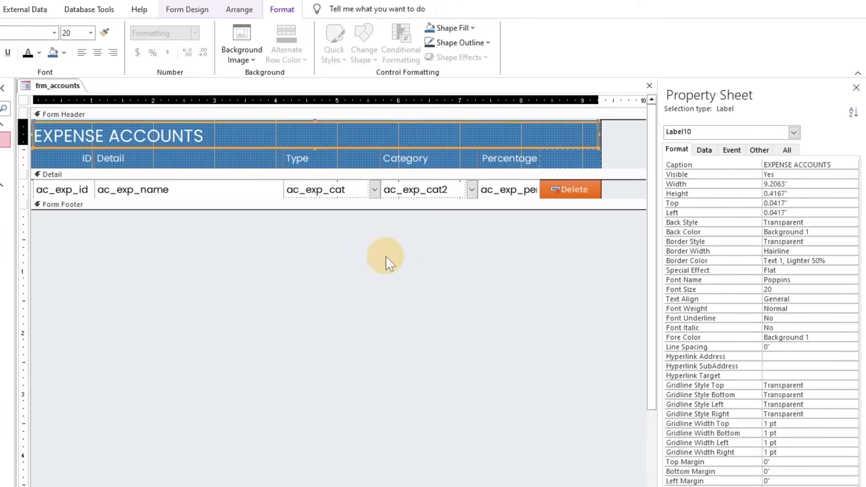
{"action": "left_click", "coordinate": [97, 52]}
{"action": "left_click", "coordinate": [135, 240]}
Step: Check the Detail, Type, Category and Percentage fields of frm_accounts in Form View, and return to Design View
{"action": "left_click", "coordinate": [22, 9]}
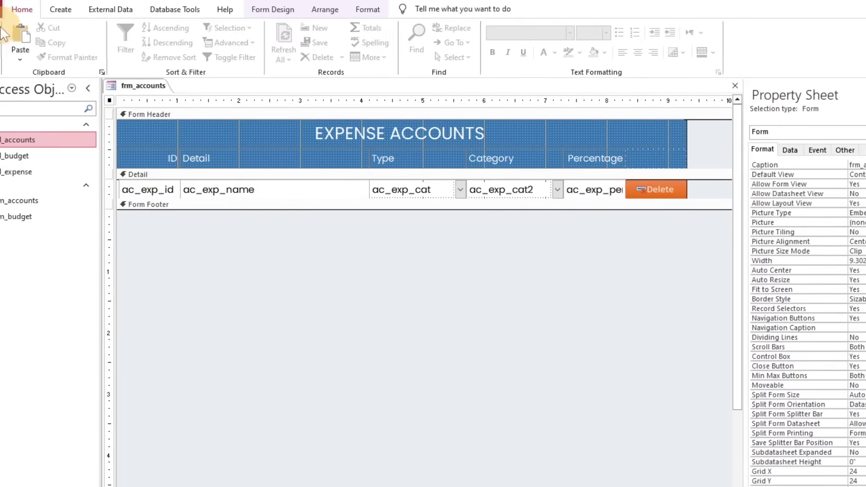
{"action": "left_click", "coordinate": [1, 39]}
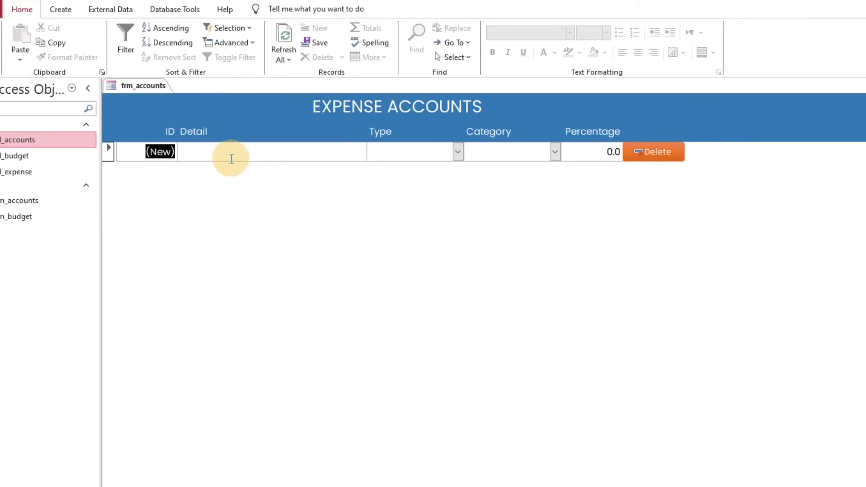
{"action": "left_click", "coordinate": [267, 151]}
{"action": "left_click", "coordinate": [389, 152]}
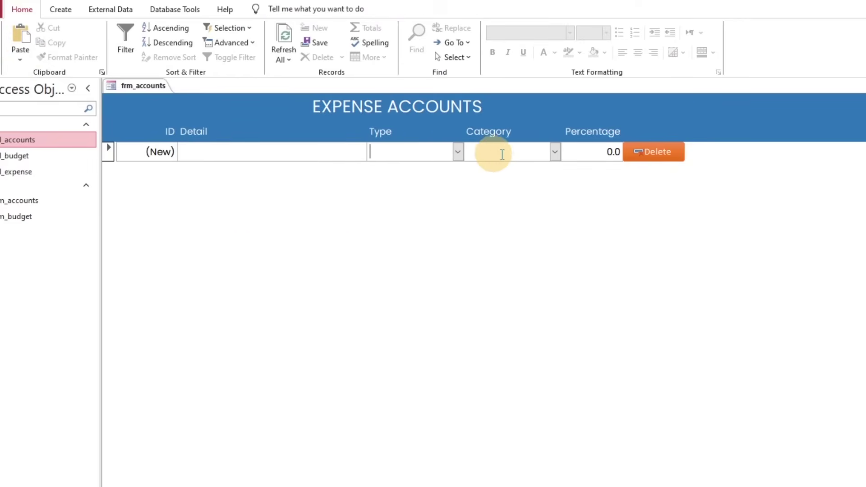
{"action": "left_click", "coordinate": [495, 153]}
{"action": "left_click", "coordinate": [591, 151]}
{"action": "right_click", "coordinate": [149, 96]}
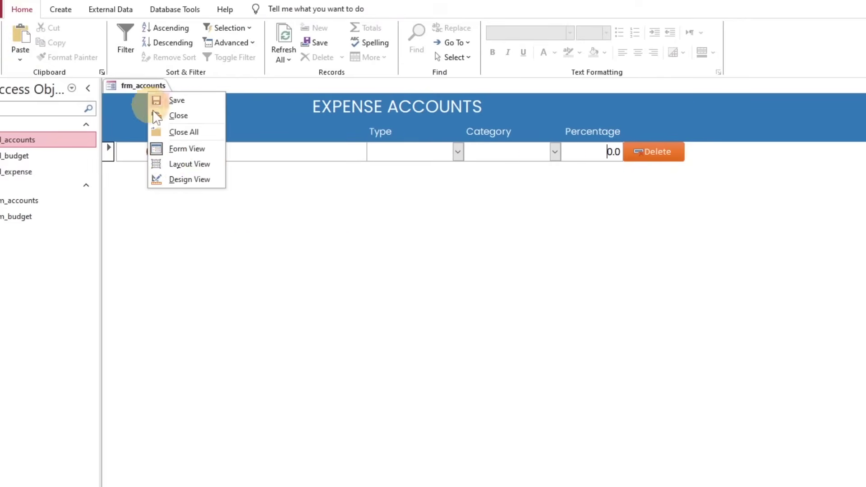
{"action": "left_click", "coordinate": [177, 179]}
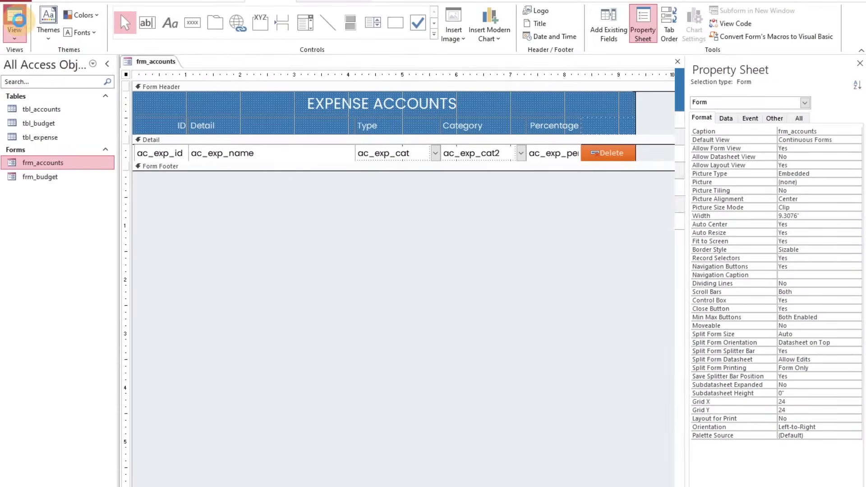
Step: In Form View, add the accounts Utility Bill (Variable, Direct, 7%) and Stationary (Variable, Direct, 2%)
{"action": "left_click", "coordinate": [15, 23]}
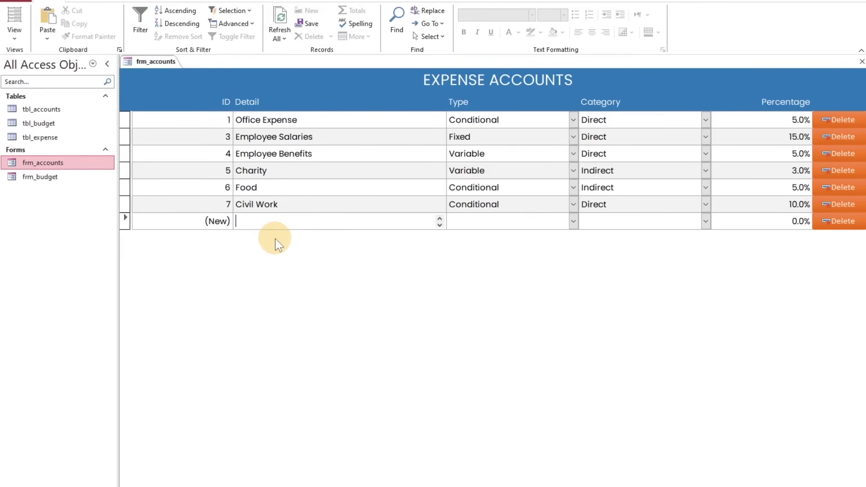
{"action": "type", "text": "Utility Bill"}
{"action": "key", "text": "Tab"}
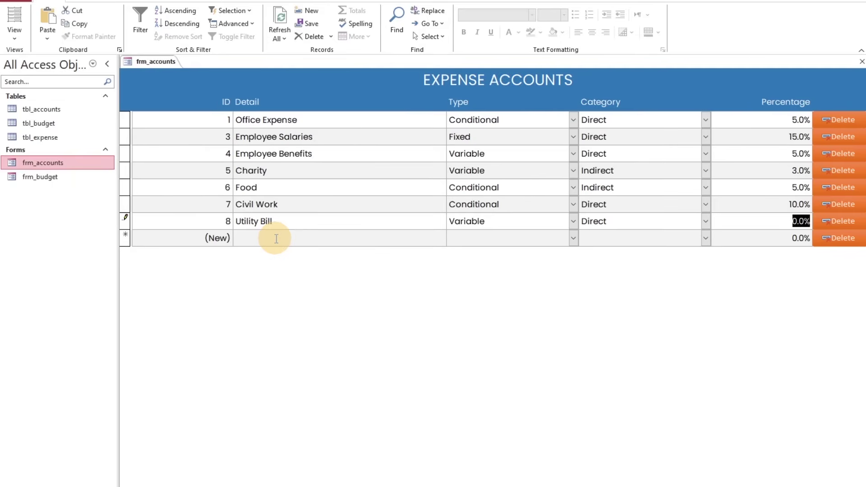
{"action": "type", "text": "Station"}
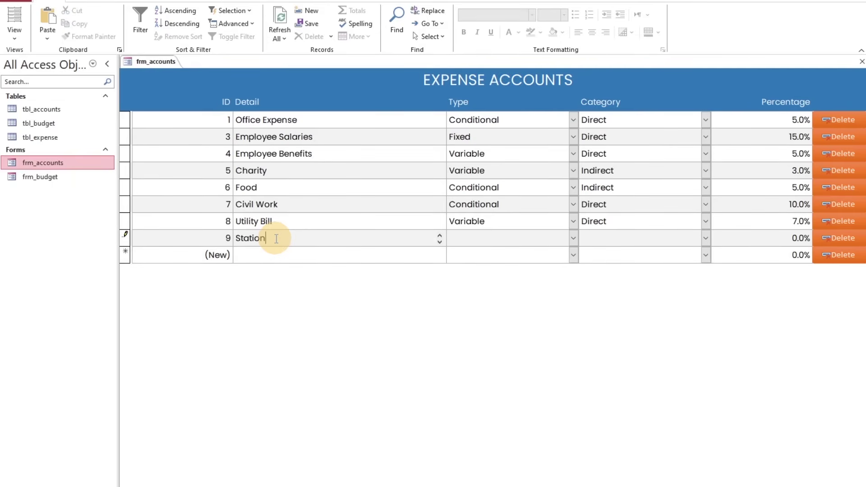
{"action": "type", "text": "2"}
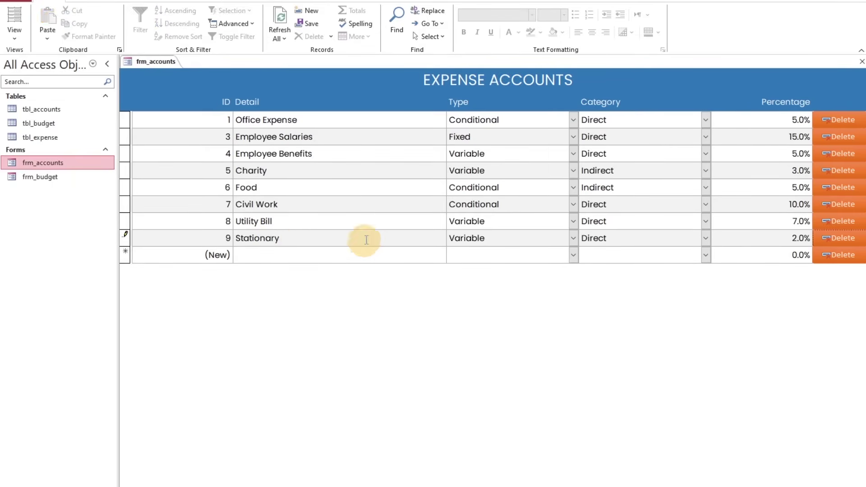
Step: Return the expense accounts form to Design View and expand its Form Footer to about 0.71 in high
{"action": "left_click", "coordinate": [763, 137]}
{"action": "right_click", "coordinate": [155, 62]}
{"action": "left_click", "coordinate": [183, 136]}
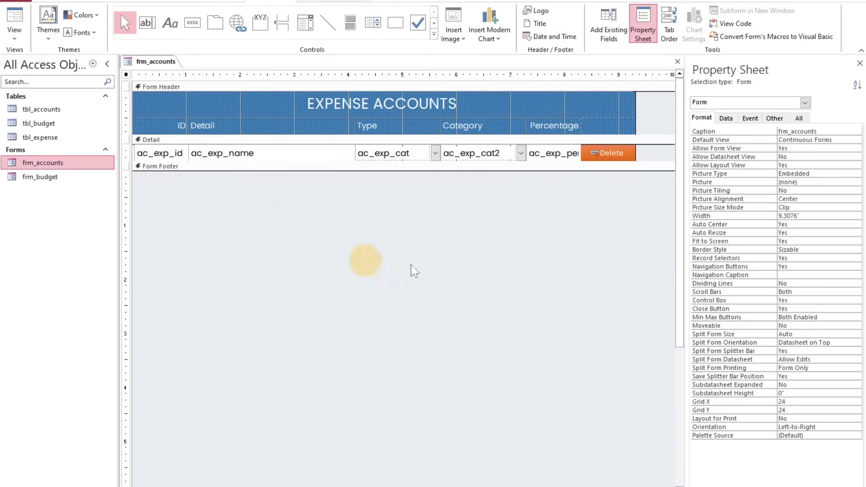
{"action": "left_click_drag", "start_coordinate": [452, 169], "coordinate": [482, 209]}
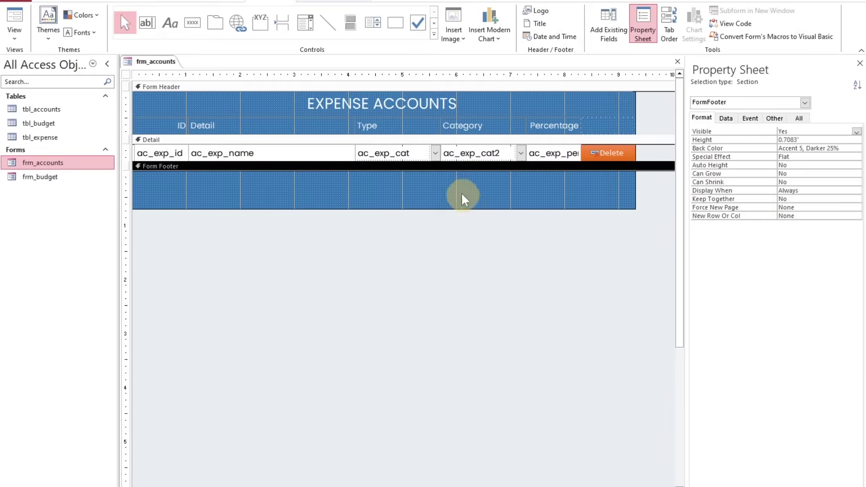
Step: Add a command button to the footer without the wizard, apply an orange quick style, and enlarge it to about 1.92 × 0.38 in
{"action": "left_click", "coordinate": [192, 23]}
{"action": "left_click", "coordinate": [490, 178]}
{"action": "left_click", "coordinate": [403, 253]}
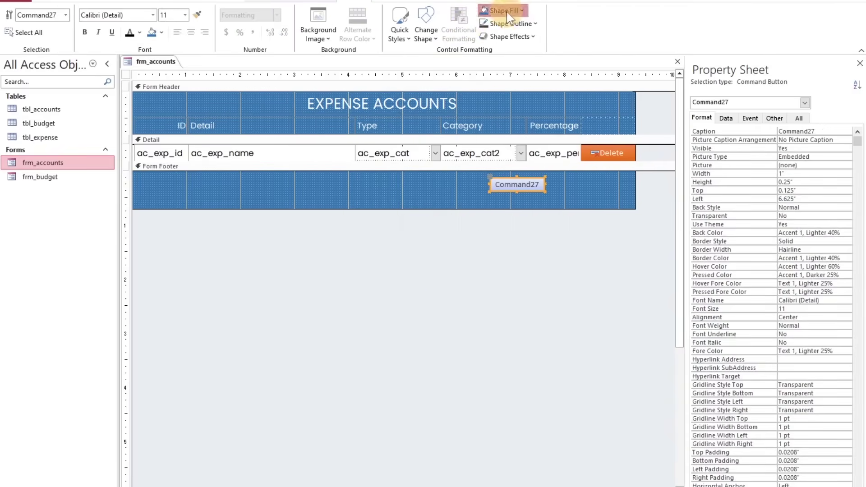
{"action": "left_click", "coordinate": [400, 23]}
{"action": "left_click", "coordinate": [470, 228]}
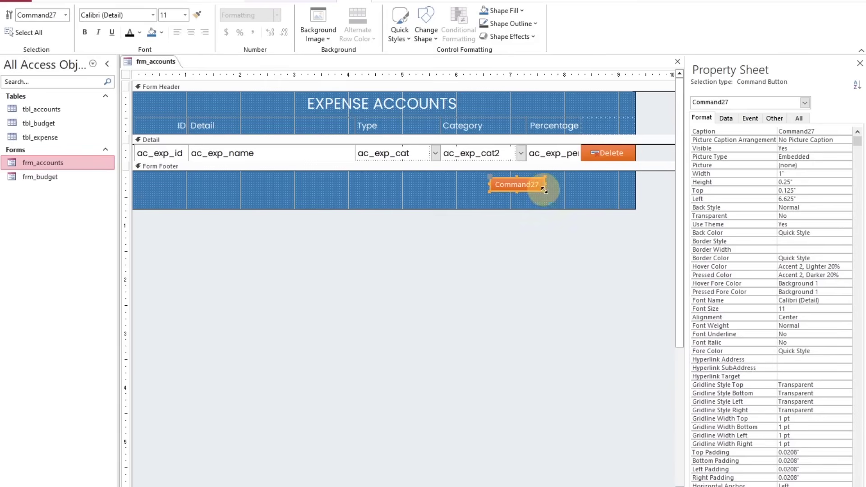
{"action": "left_click_drag", "start_coordinate": [545, 189], "coordinate": [595, 199]}
Step: Caption the footer button SAVE in the Poppins font and move it toward the footer's right end
{"action": "left_click", "coordinate": [743, 132]}
{"action": "left_click", "coordinate": [115, 15]}
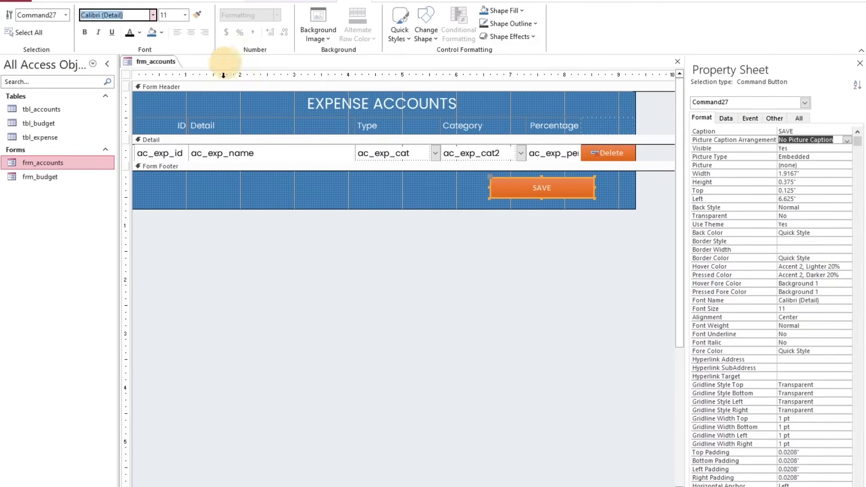
{"action": "type", "text": "Poppins"}
{"action": "key", "text": "Return"}
{"action": "left_click", "coordinate": [206, 195]}
{"action": "left_click_drag", "start_coordinate": [500, 191], "coordinate": [557, 202]}
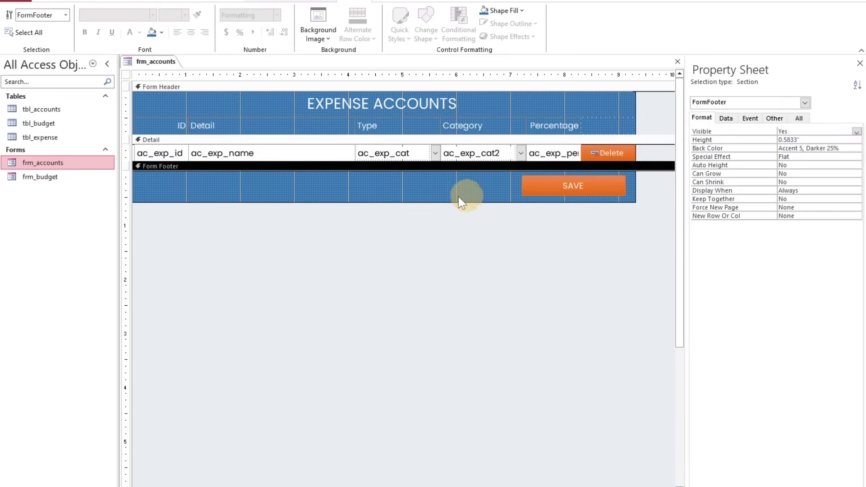
Step: Make the Detail section taller and widen the ac_exp_percentage field with its heading
{"action": "left_click", "coordinate": [391, 158]}
{"action": "left_click_drag", "start_coordinate": [389, 162], "coordinate": [343, 190]}
{"action": "left_click", "coordinate": [559, 155]}
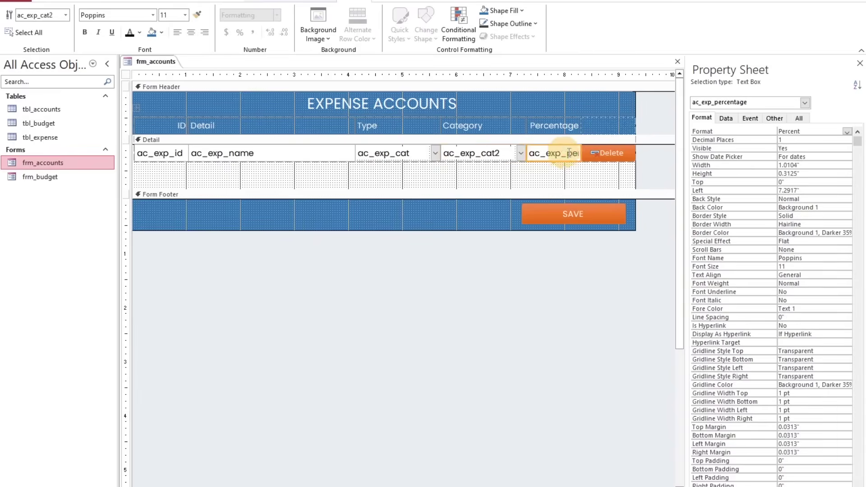
{"action": "left_click_drag", "start_coordinate": [582, 153], "coordinate": [610, 154]}
{"action": "left_click", "coordinate": [326, 155]}
Step: Widen the EXPENSE ACCOUNTS title to the form's right edge and shift the SAVE button right to match
{"action": "left_click", "coordinate": [433, 108]}
{"action": "left_click_drag", "start_coordinate": [633, 104], "coordinate": [663, 104]}
{"action": "left_click_drag", "start_coordinate": [614, 214], "coordinate": [648, 212]}
{"action": "left_click", "coordinate": [483, 219]}
Step: Draw a long rectangle in the footer beside the SAVE button and extend the footer height to about 1.42 in
{"action": "left_click", "coordinate": [270, 1]}
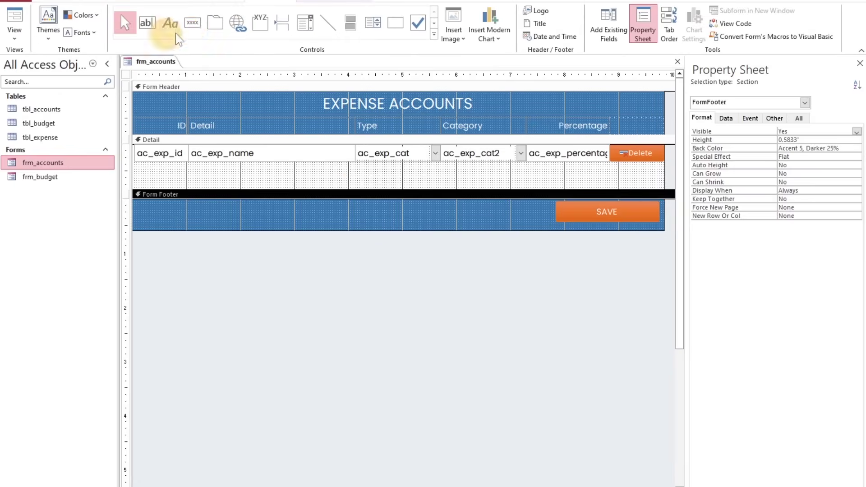
{"action": "left_click", "coordinate": [213, 23]}
{"action": "left_click", "coordinate": [391, 20]}
{"action": "left_click_drag", "start_coordinate": [156, 209], "coordinate": [534, 221]}
{"action": "left_click_drag", "start_coordinate": [345, 202], "coordinate": [333, 265]}
Step: Draw a small rectangle about 0.67 × 0.25 in just below the left end of the long rectangle
{"action": "left_click", "coordinate": [394, 22]}
{"action": "left_click", "coordinate": [173, 248]}
{"action": "left_click", "coordinate": [200, 260]}
{"action": "left_click_drag", "start_coordinate": [199, 260], "coordinate": [167, 243]}
{"action": "left_click", "coordinate": [205, 257]}
{"action": "mouse_move", "coordinate": [180, 239]}
{"action": "left_mouse_down"}
{"action": "mouse_move", "coordinate": [171, 218]}
{"action": "mouse_move", "coordinate": [167, 239]}
{"action": "mouse_move", "coordinate": [189, 232]}
{"action": "left_mouse_up"}
{"action": "left_click", "coordinate": [194, 255]}
{"action": "left_click", "coordinate": [177, 239]}
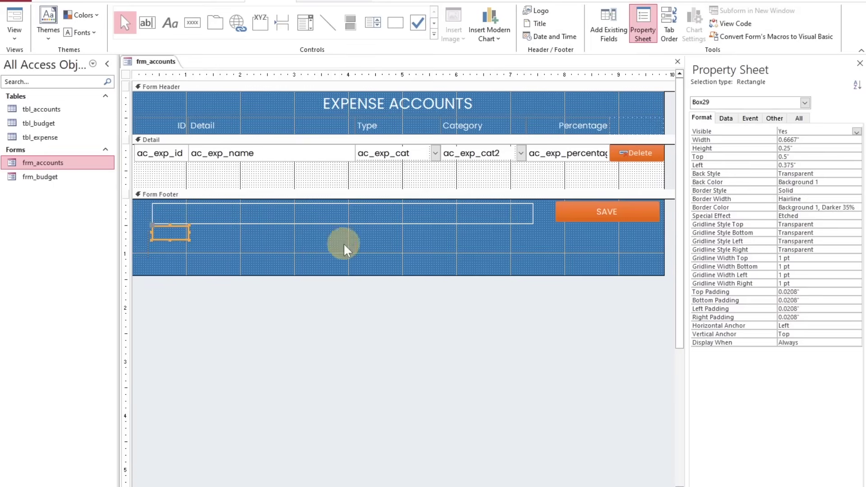
Step: Give the small rectangle a green #A7DA4E fill and outline, and copy it
{"action": "left_click", "coordinate": [357, 4]}
{"action": "left_click", "coordinate": [502, 12]}
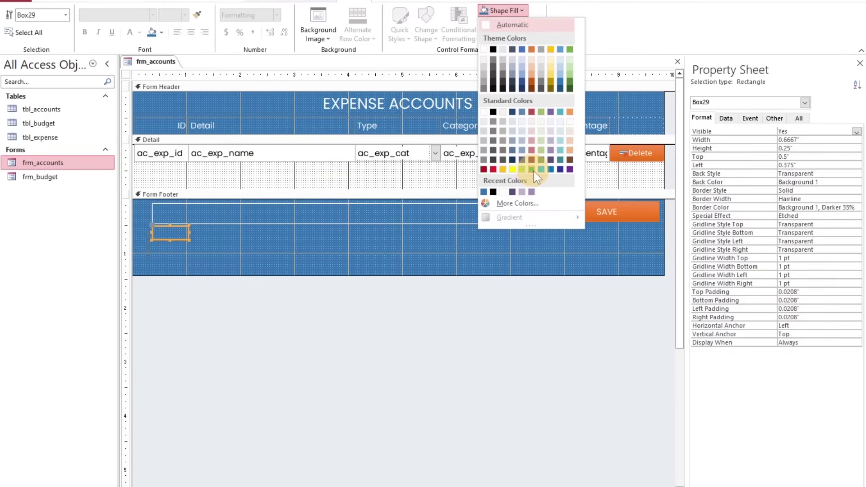
{"action": "left_click", "coordinate": [522, 169]}
{"action": "left_click", "coordinate": [512, 24]}
{"action": "left_click", "coordinate": [204, 240]}
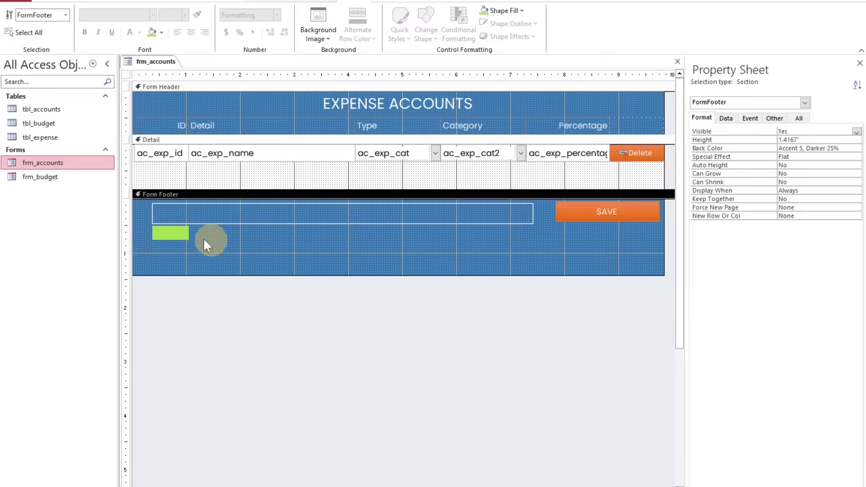
{"action": "left_click", "coordinate": [181, 235]}
{"action": "key", "text": "ctrl+c"}
{"action": "key", "text": "ctrl+v"}
{"action": "left_click_drag", "start_coordinate": [184, 252], "coordinate": [221, 234]}
{"action": "key", "text": "ctrl+v"}
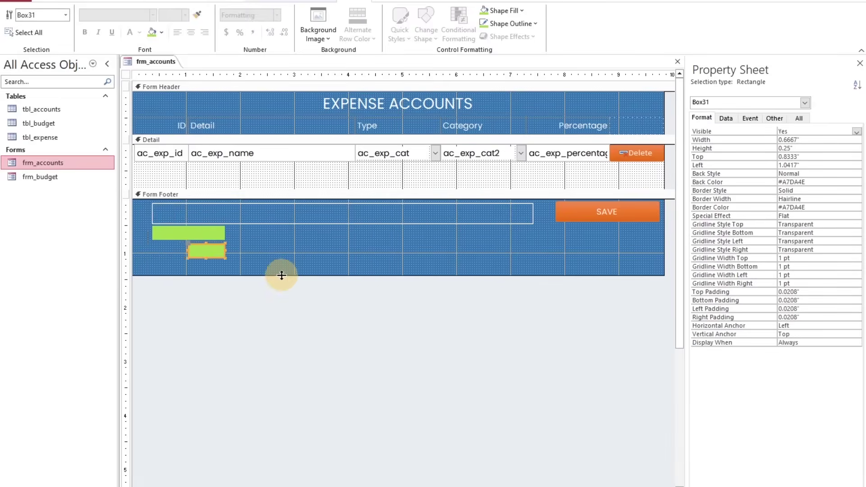
{"action": "key", "text": "ctrl+z"}
{"action": "key", "text": "ctrl+z"}
{"action": "key", "text": "ctrl+z"}
Step: Paste copies of the green rectangle side by side to form a row of ten boxes spanning the long rectangle
{"action": "left_click", "coordinate": [184, 233]}
{"action": "key", "text": "ctrl+v"}
{"action": "left_click_drag", "start_coordinate": [179, 252], "coordinate": [215, 235]}
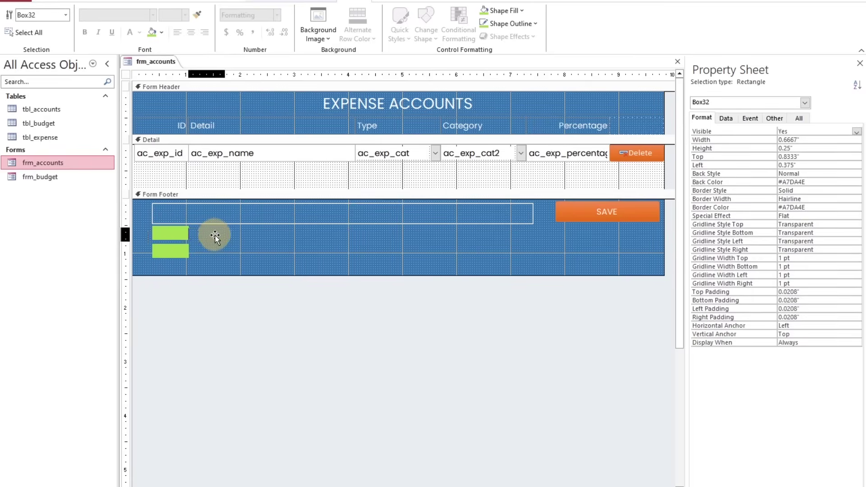
{"action": "key", "text": "ctrl+v"}
{"action": "key", "text": "ctrl+v"}
{"action": "key", "text": "ctrl+v"}
{"action": "key", "text": "ctrl+v"}
{"action": "key", "text": "ctrl+v"}
{"action": "key", "text": "ctrl+v"}
{"action": "key", "text": "ctrl+v"}
{"action": "left_click", "coordinate": [344, 269]}
Step: Fill the third box in the row with the custom yellow-green colour #C5DE4A
{"action": "left_click", "coordinate": [211, 233]}
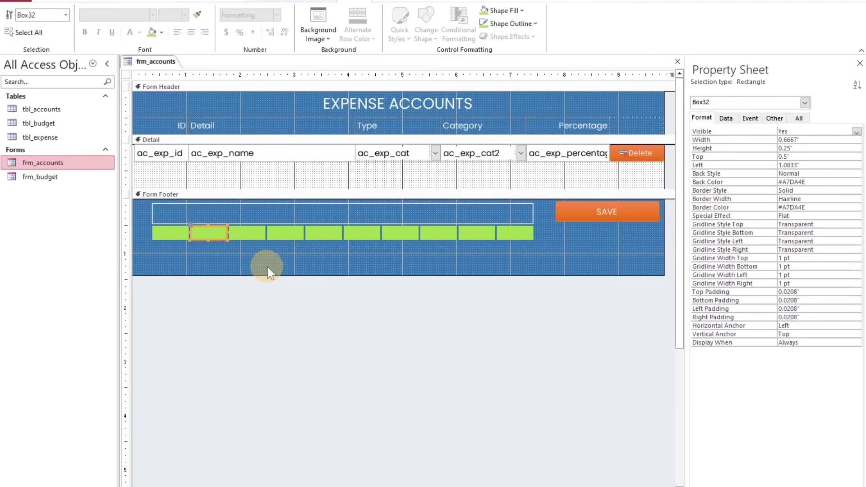
{"action": "key", "text": "Tab"}
{"action": "left_click", "coordinate": [505, 10]}
{"action": "left_click", "coordinate": [548, 190]}
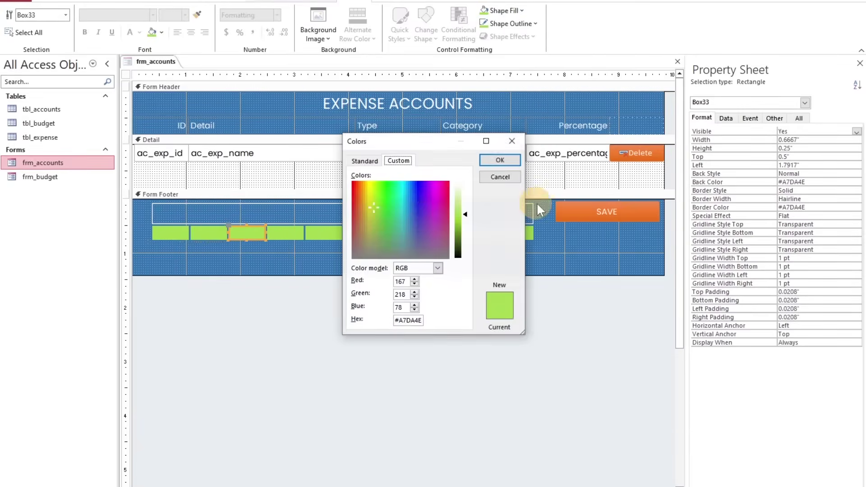
{"action": "left_click", "coordinate": [500, 161]}
Step: Fill the fourth box in the row with the custom colour #DBDF49
{"action": "key", "text": "Tab"}
{"action": "left_click", "coordinate": [503, 10]}
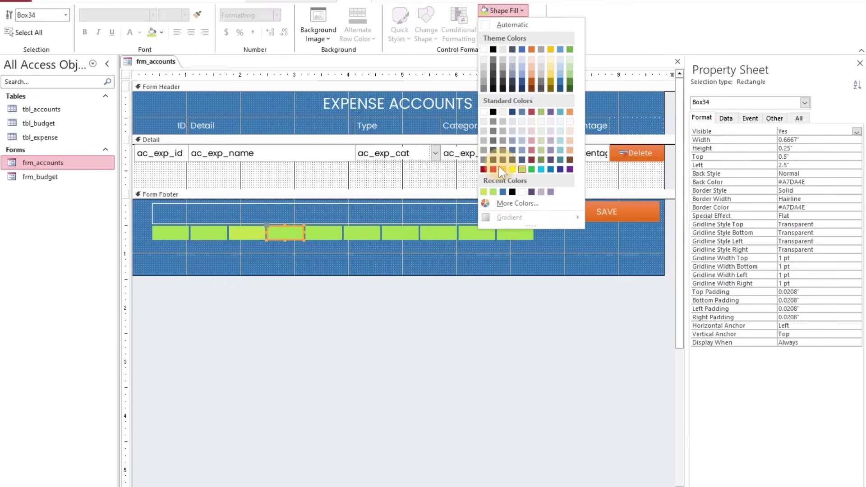
{"action": "left_click", "coordinate": [518, 204]}
{"action": "left_click", "coordinate": [368, 203]}
{"action": "key", "text": "Return"}
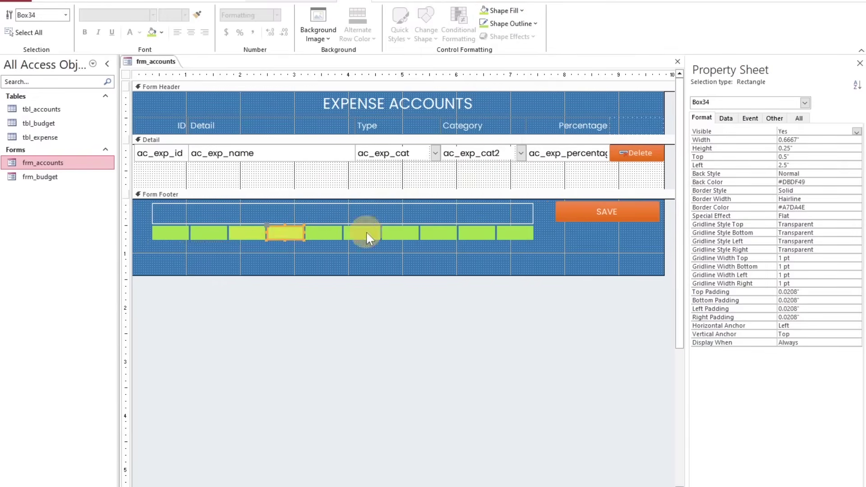
Step: Fill the fifth box in the row with the custom yellow colour #E2E246
{"action": "key", "text": "Tab"}
{"action": "left_click", "coordinate": [498, 14]}
{"action": "left_click", "coordinate": [515, 203]}
{"action": "left_click", "coordinate": [367, 203]}
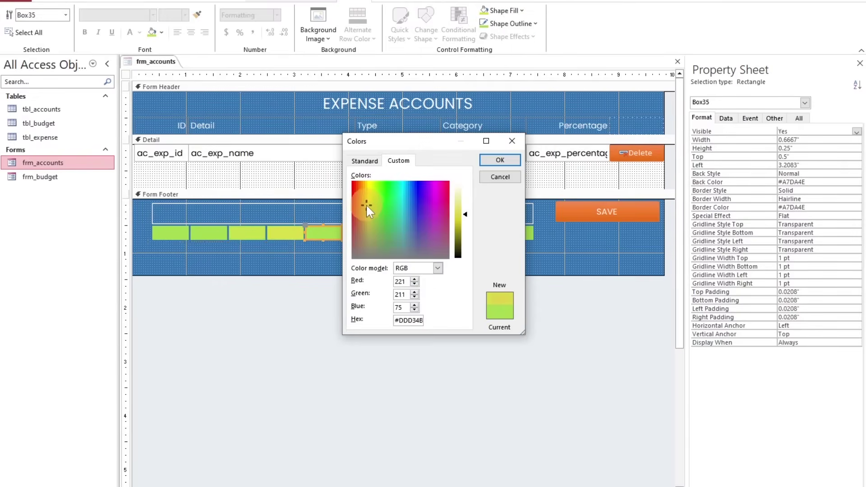
{"action": "key", "text": "Return"}
Step: Set the sixth box's outline and fill to the standard amber colour #FFC20E
{"action": "key", "text": "Tab"}
{"action": "left_click", "coordinate": [512, 24]}
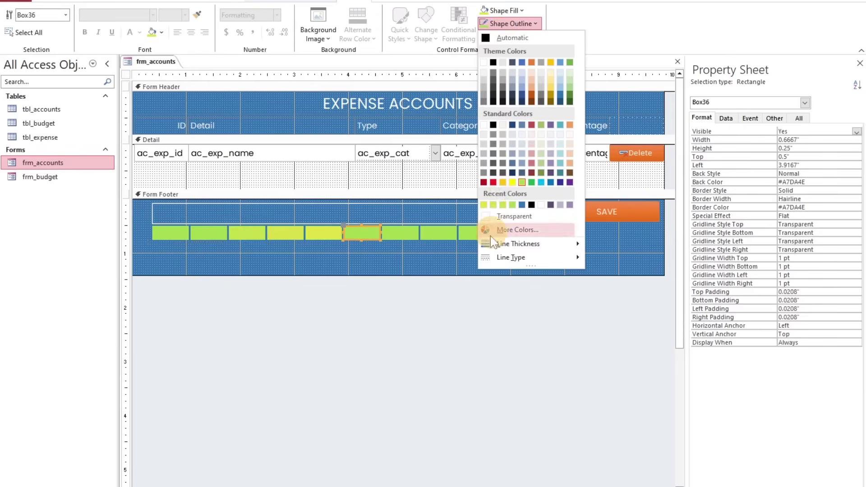
{"action": "left_click", "coordinate": [503, 183]}
{"action": "left_click", "coordinate": [501, 11]}
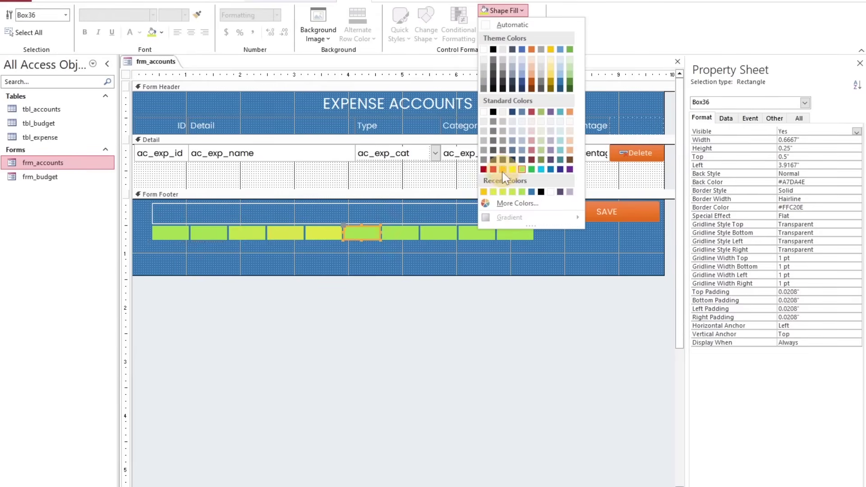
{"action": "left_click", "coordinate": [503, 169]}
{"action": "left_click", "coordinate": [508, 24]}
{"action": "left_click", "coordinate": [220, 239]}
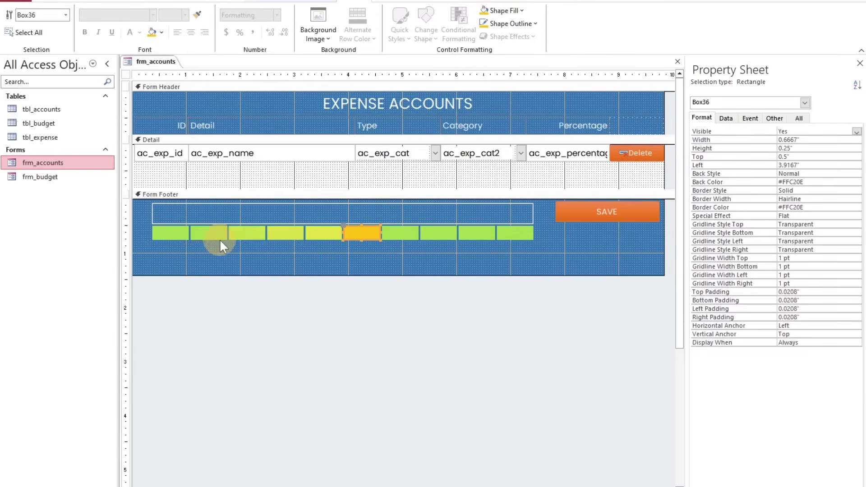
Step: Fill the second box in the row with the recent colour #C5DE4A
{"action": "left_click", "coordinate": [522, 11]}
{"action": "left_click", "coordinate": [169, 234]}
{"action": "left_click", "coordinate": [181, 232]}
{"action": "left_click", "coordinate": [512, 11]}
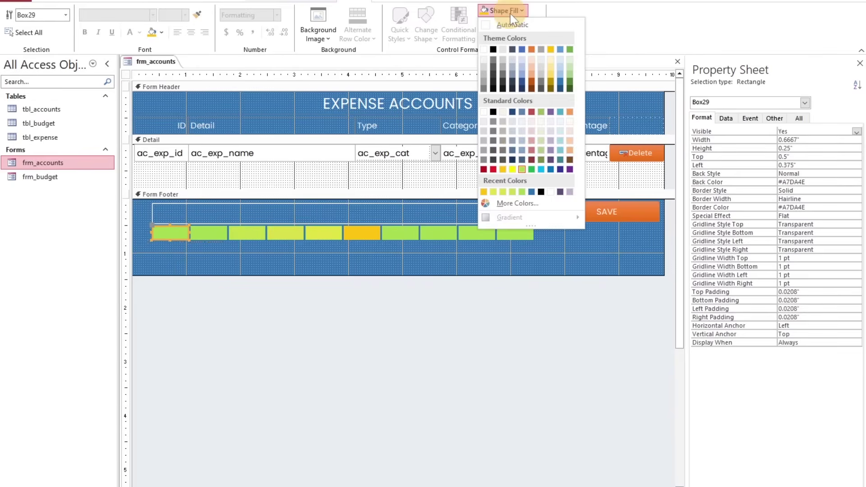
{"action": "left_click", "coordinate": [217, 233]}
{"action": "left_click", "coordinate": [217, 233]}
{"action": "left_click", "coordinate": [503, 11]}
{"action": "left_click", "coordinate": [517, 193]}
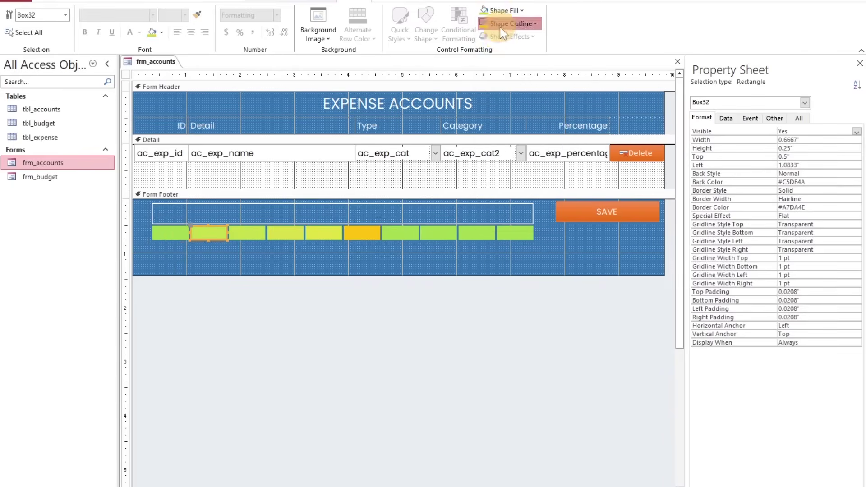
Step: Set the third box's outline and fill to the recent colour #DBDF49
{"action": "left_click", "coordinate": [518, 8]}
{"action": "left_click", "coordinate": [513, 24]}
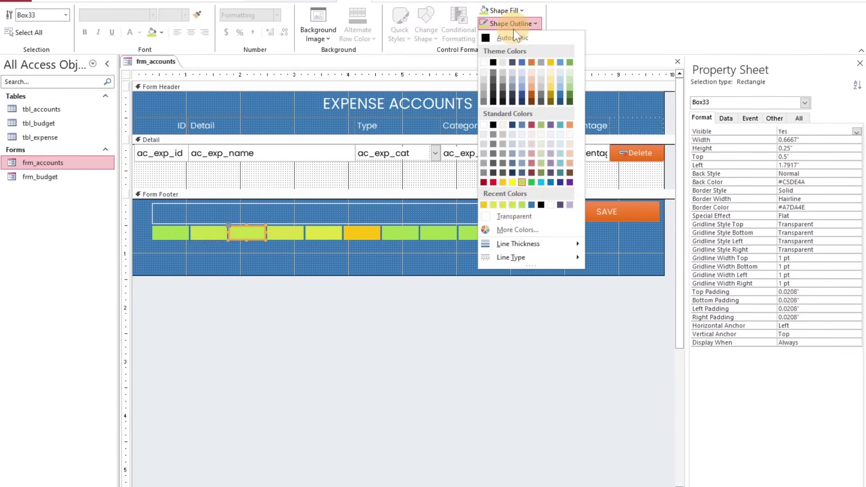
{"action": "left_click", "coordinate": [505, 204]}
{"action": "left_click", "coordinate": [286, 258]}
{"action": "left_click", "coordinate": [247, 233]}
{"action": "left_click", "coordinate": [500, 10]}
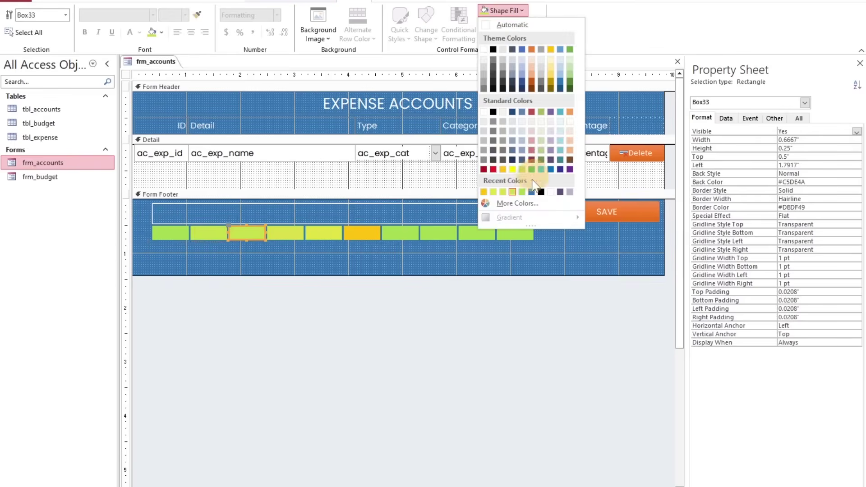
{"action": "left_click", "coordinate": [506, 195]}
Step: Set the fourth box's fill and outline to the recent colour #E2E246
{"action": "key", "text": "Tab"}
{"action": "left_click", "coordinate": [501, 10]}
{"action": "left_click", "coordinate": [494, 193]}
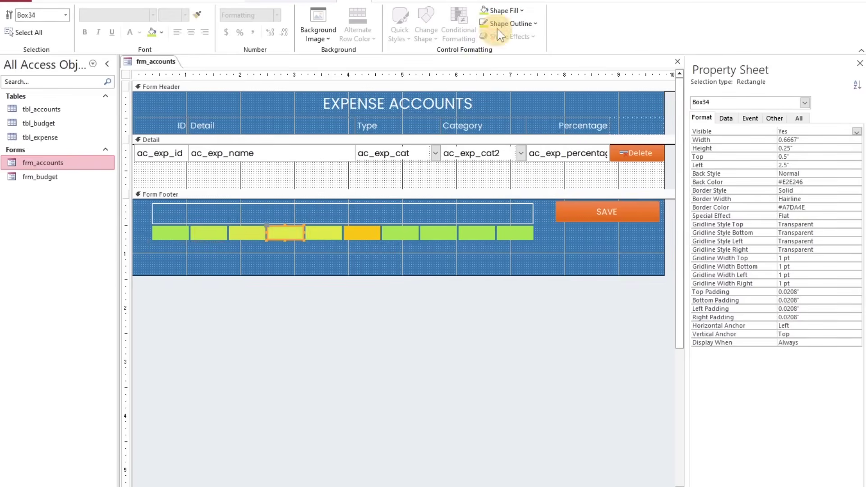
{"action": "left_click", "coordinate": [501, 25]}
{"action": "left_click", "coordinate": [494, 205]}
Step: Change the fifth box's fill and outline to the standard amber colour #FFC20E
{"action": "left_click", "coordinate": [323, 233]}
{"action": "left_click", "coordinate": [502, 11]}
{"action": "left_click", "coordinate": [337, 239]}
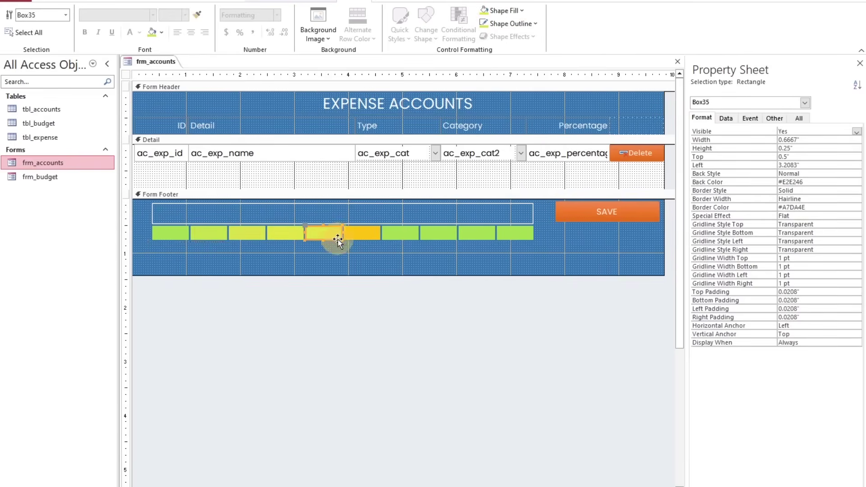
{"action": "left_click", "coordinate": [502, 10]}
{"action": "left_click", "coordinate": [505, 171]}
{"action": "left_click", "coordinate": [506, 25]}
{"action": "left_click", "coordinate": [505, 183]}
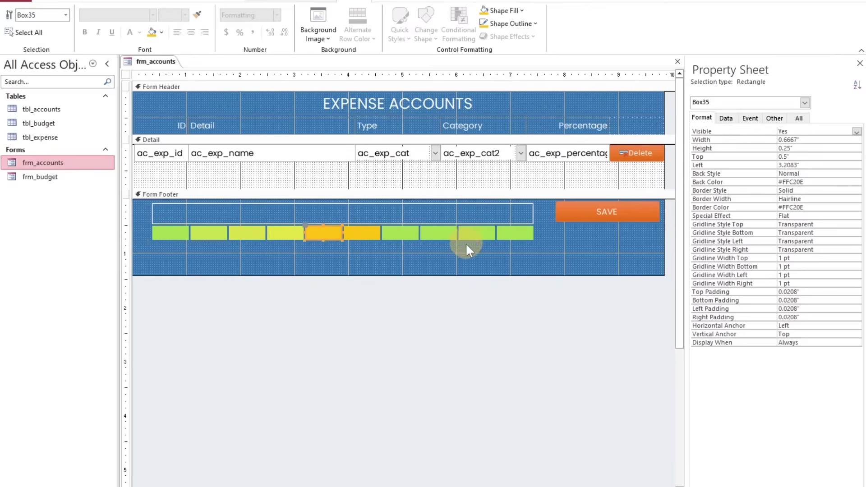
Step: Set the seventh box's fill and outline to amber #FFC20E
{"action": "left_click", "coordinate": [403, 234]}
{"action": "left_click", "coordinate": [500, 11]}
{"action": "left_click", "coordinate": [504, 171]}
{"action": "left_click", "coordinate": [501, 24]}
{"action": "left_click", "coordinate": [497, 193]}
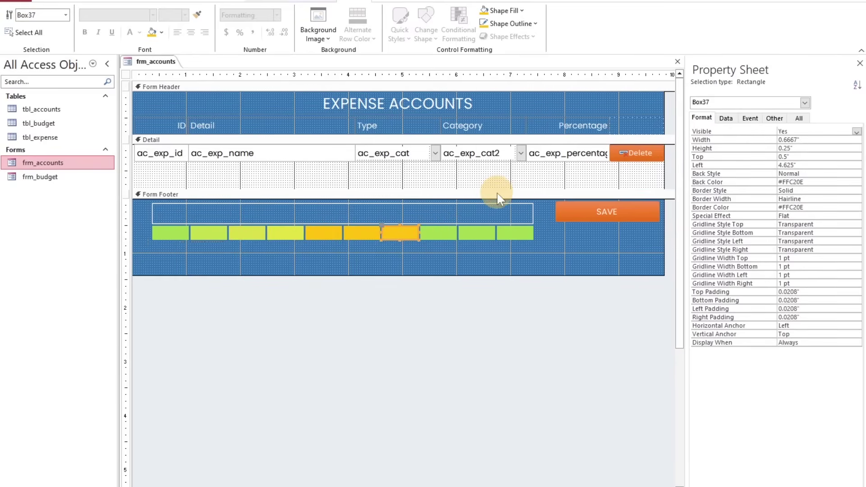
Step: Set the eighth box's fill and outline to the custom orange #EB8C3D
{"action": "left_click", "coordinate": [501, 10]}
{"action": "left_click", "coordinate": [505, 208]}
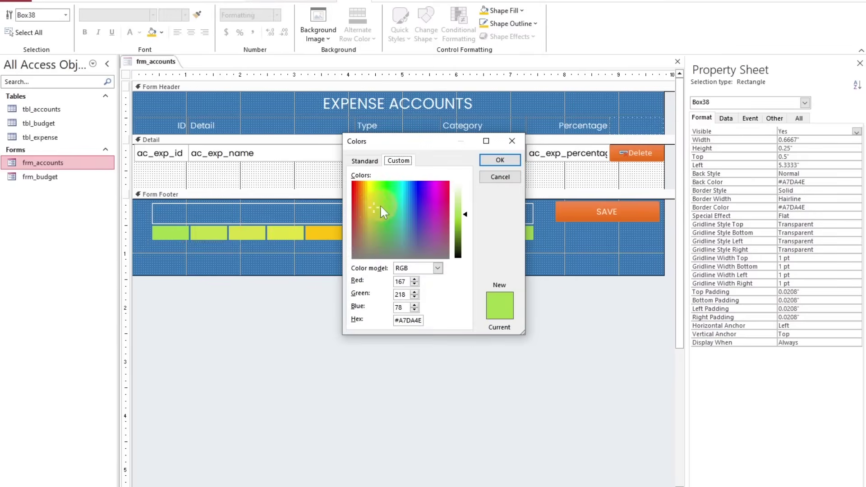
{"action": "left_click_drag", "start_coordinate": [380, 204], "coordinate": [359, 194]}
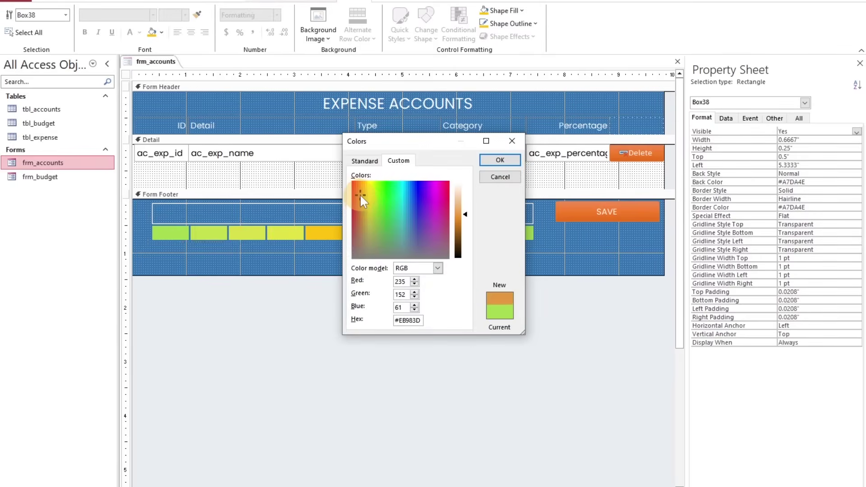
{"action": "left_click", "coordinate": [500, 160]}
{"action": "left_click", "coordinate": [509, 24]}
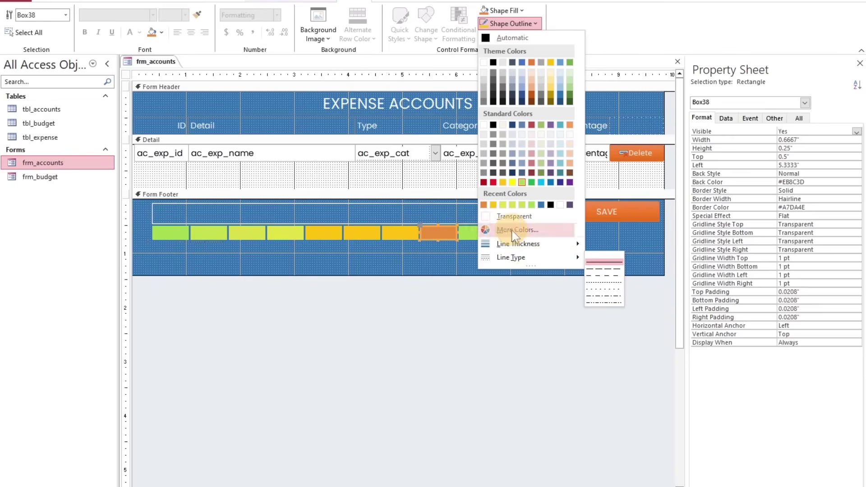
{"action": "left_click", "coordinate": [484, 209]}
Step: Set the ninth box's fill and outline to the standard red #ED1C24
{"action": "left_click", "coordinate": [477, 234]}
{"action": "left_click", "coordinate": [501, 10]}
{"action": "left_click", "coordinate": [494, 170]}
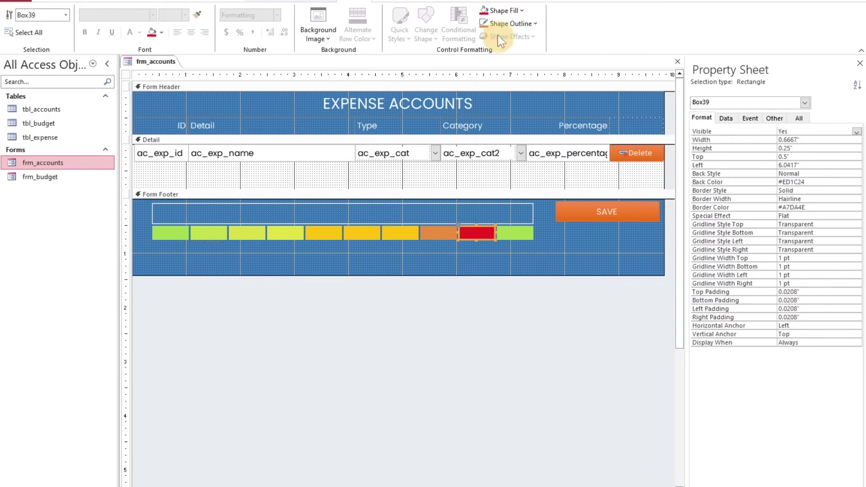
{"action": "left_click", "coordinate": [509, 24]}
{"action": "left_click", "coordinate": [509, 23]}
Step: Set the tenth box's fill and outline to the standard dark red #BA1419
{"action": "left_click", "coordinate": [516, 233]}
{"action": "left_click", "coordinate": [501, 10]}
{"action": "left_click", "coordinate": [484, 170]}
{"action": "left_click", "coordinate": [509, 23]}
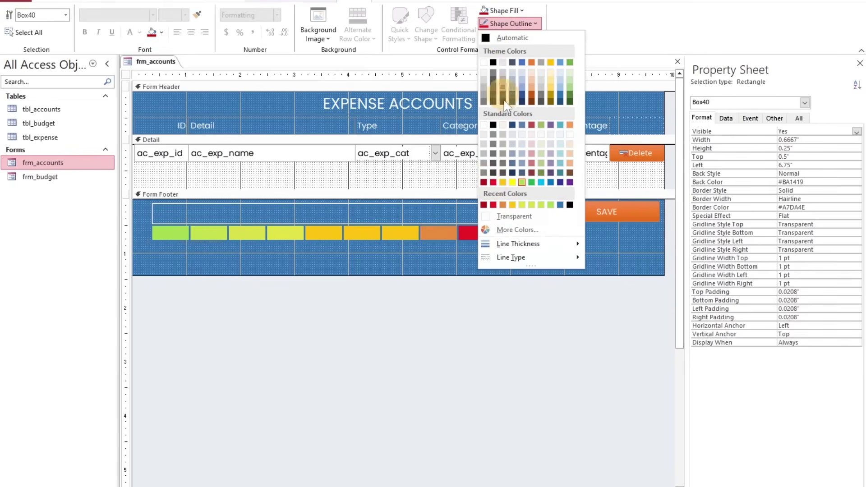
{"action": "left_click", "coordinate": [483, 182]}
Step: Shift the boxes leftwards to close the gaps between them, and move the joined bar into the outlined rectangle above
{"action": "left_click", "coordinate": [214, 234]}
{"action": "left_click_drag", "start_coordinate": [553, 253], "coordinate": [318, 233]}
{"action": "key", "text": "Left"}
{"action": "key", "text": "Left"}
{"action": "key", "text": "Left"}
{"action": "key", "text": "Left"}
{"action": "left_click_drag", "start_coordinate": [598, 262], "coordinate": [345, 234]}
{"action": "key", "text": "Left"}
{"action": "left_click_drag", "start_coordinate": [594, 257], "coordinate": [405, 238]}
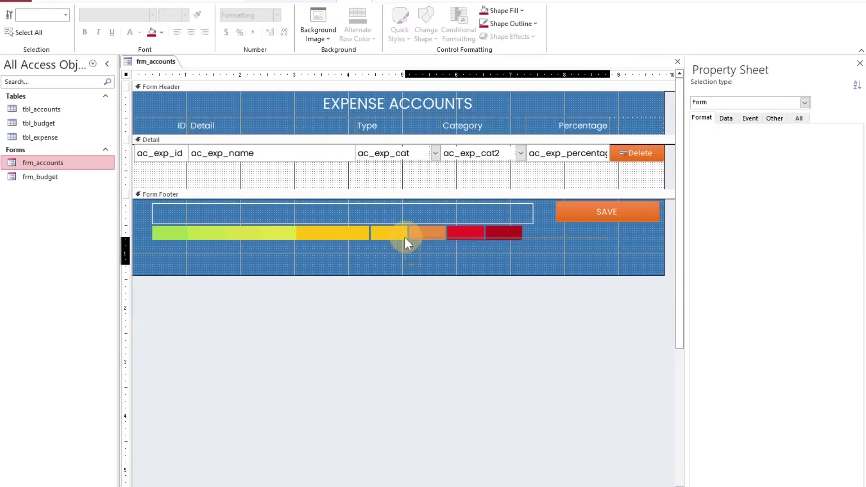
{"action": "key", "text": "Left"}
{"action": "key", "text": "Left"}
{"action": "left_click_drag", "start_coordinate": [557, 250], "coordinate": [462, 235]}
{"action": "key", "text": "Left"}
{"action": "left_click_drag", "start_coordinate": [160, 232], "coordinate": [160, 232]}
{"action": "left_click_drag", "start_coordinate": [166, 234], "coordinate": [170, 214]}
Step: Fill the rectangle behind the bar with white and narrow it to fit the ten boxes
{"action": "left_click", "coordinate": [513, 223]}
{"action": "left_click", "coordinate": [504, 11]}
{"action": "left_click", "coordinate": [484, 34]}
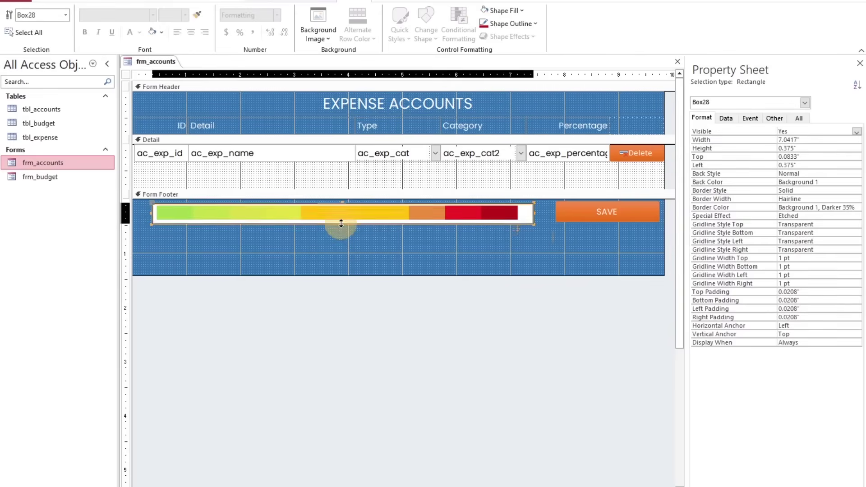
{"action": "left_click_drag", "start_coordinate": [529, 212], "coordinate": [522, 212]}
Step: Shorten the form footer so it ends just below the colour bar
{"action": "left_click", "coordinate": [357, 255]}
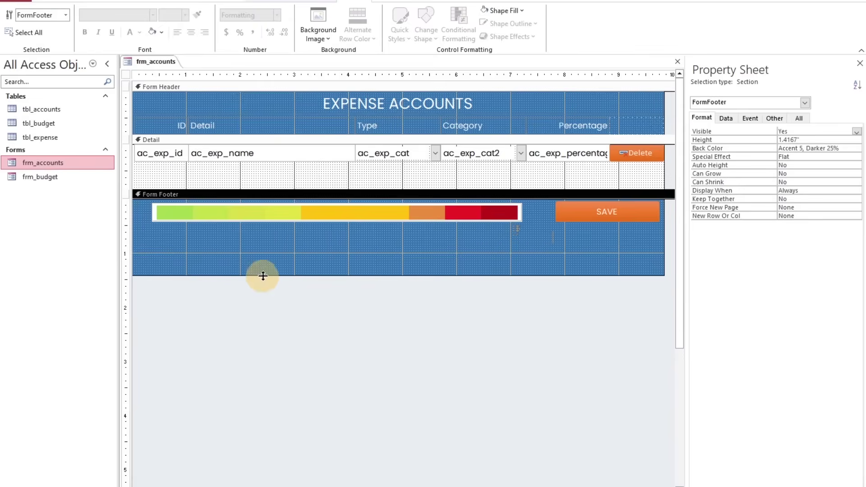
{"action": "left_click_drag", "start_coordinate": [263, 276], "coordinate": [263, 230]}
Step: Name the first two boxes of the bar bx01 and bx02
{"action": "left_click", "coordinate": [175, 212]}
{"action": "left_click", "coordinate": [775, 118]}
{"action": "double_click", "coordinate": [786, 131]}
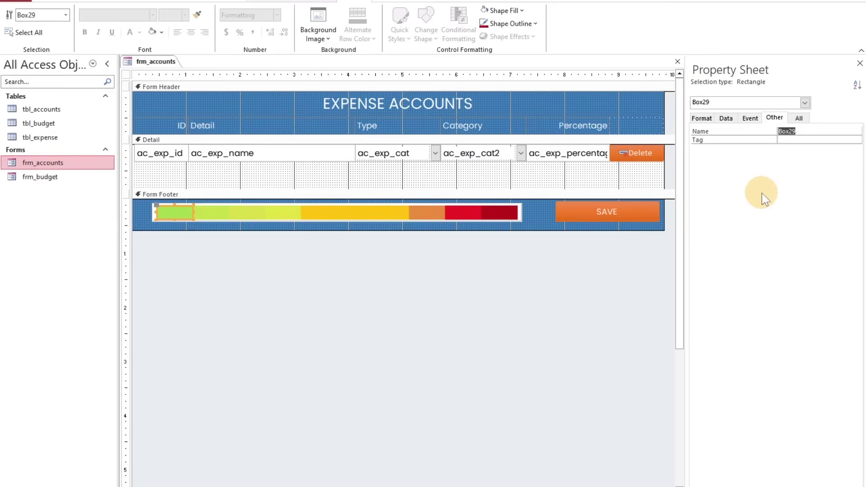
{"action": "type", "text": "bx01"}
{"action": "key", "text": "Return"}
{"action": "left_click", "coordinate": [211, 212]}
{"action": "type", "text": "bx01"}
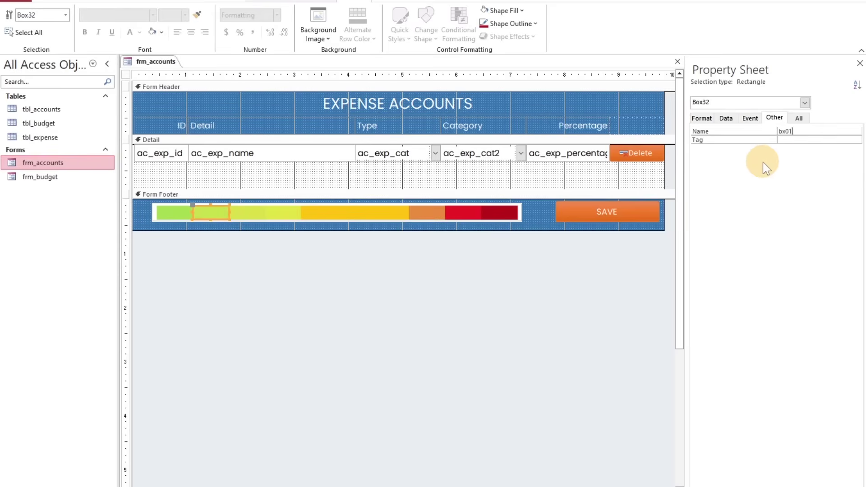
{"action": "key", "text": "BackSpace"}
{"action": "type", "text": "2"}
{"action": "key", "text": "Return"}
Step: Name the third and fourth boxes bx03 and bx04
{"action": "left_click", "coordinate": [247, 212]}
{"action": "left_click", "coordinate": [749, 132]}
{"action": "type", "text": "bx03"}
{"action": "key", "text": "Return"}
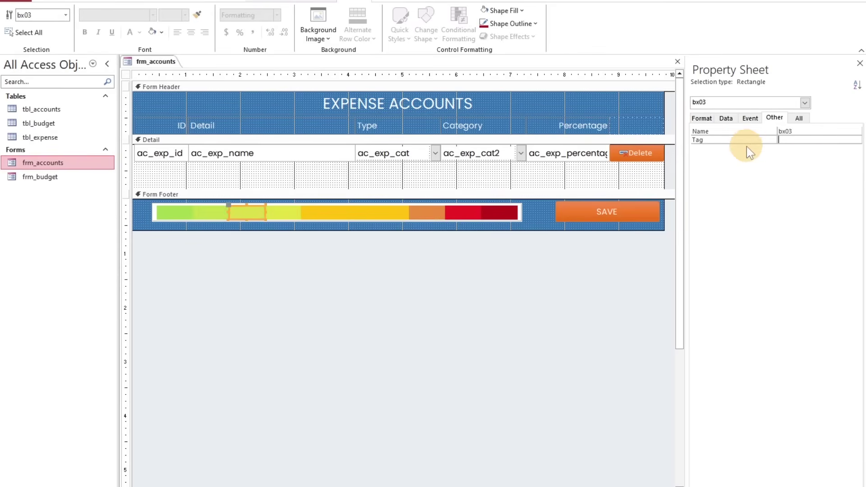
{"action": "left_click", "coordinate": [283, 212]}
{"action": "double_click", "coordinate": [806, 132]}
{"action": "type", "text": "bx01"}
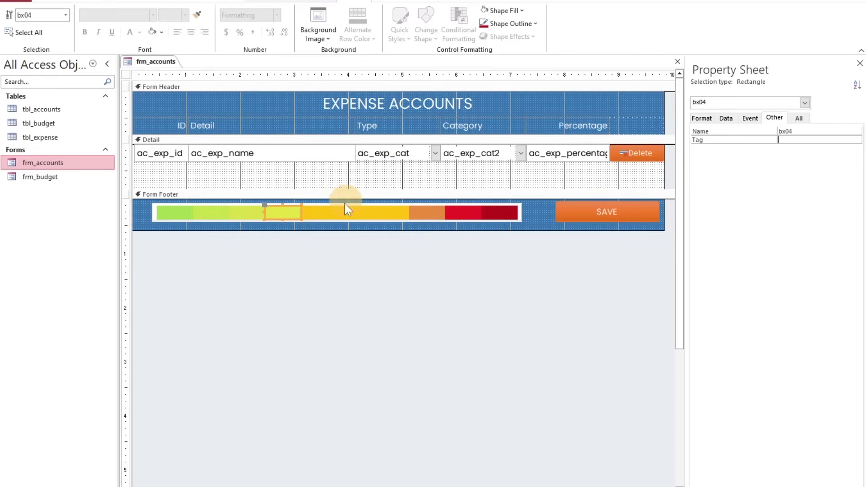
Step: Continue the name series with the sixth box and name the seventh box bx07
{"action": "left_click", "coordinate": [356, 212]}
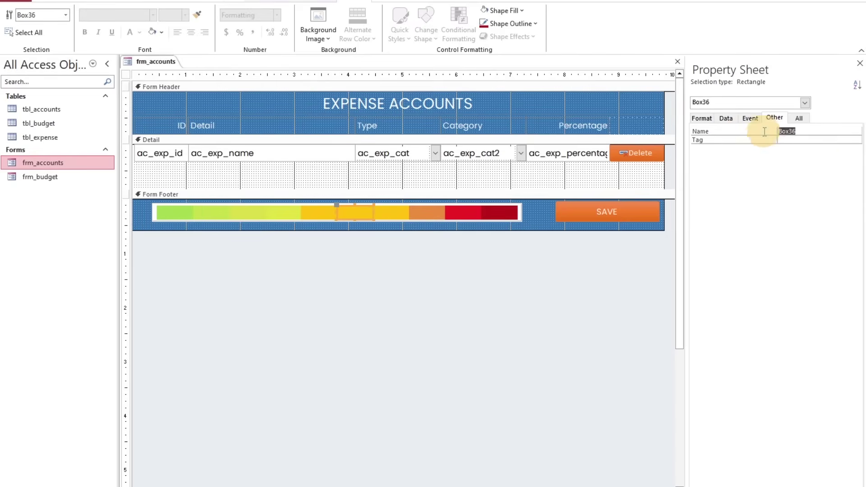
{"action": "type", "text": "bx0"}
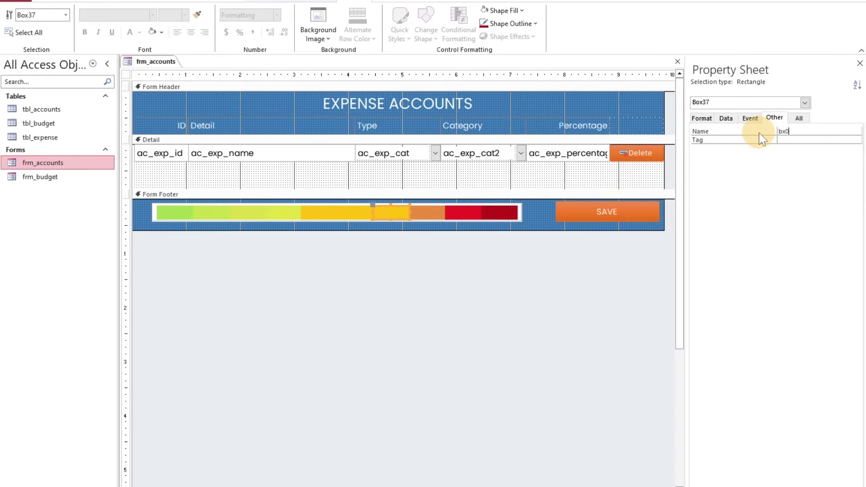
{"action": "type", "text": "7"}
{"action": "key", "text": "Return"}
Step: Name the eighth and ninth boxes bx08 and bx09, and rename the tenth box to complete the series
{"action": "left_click", "coordinate": [428, 213]}
{"action": "left_click", "coordinate": [749, 132]}
{"action": "type", "text": "bx08"}
{"action": "key", "text": "Return"}
{"action": "left_click", "coordinate": [471, 214]}
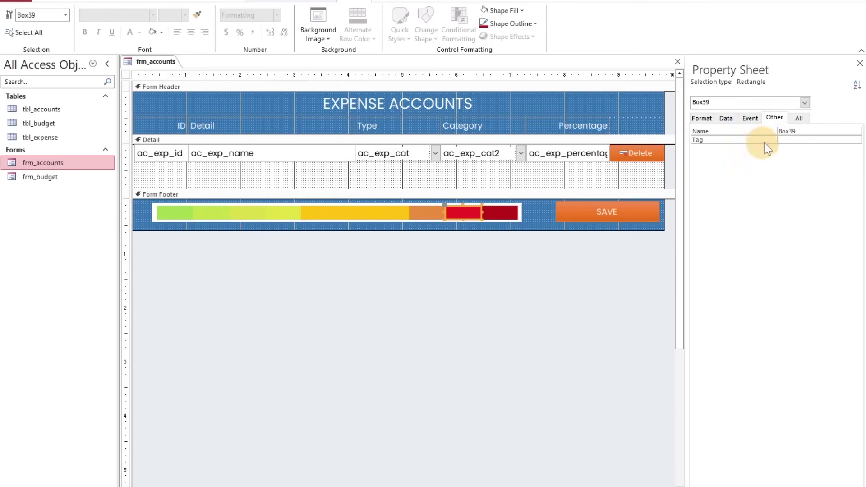
{"action": "type", "text": "bx09"}
{"action": "left_click_drag", "start_coordinate": [798, 132], "coordinate": [736, 146]}
{"action": "key", "text": "Return"}
{"action": "left_click", "coordinate": [507, 214]}
{"action": "type", "text": "bx01"}
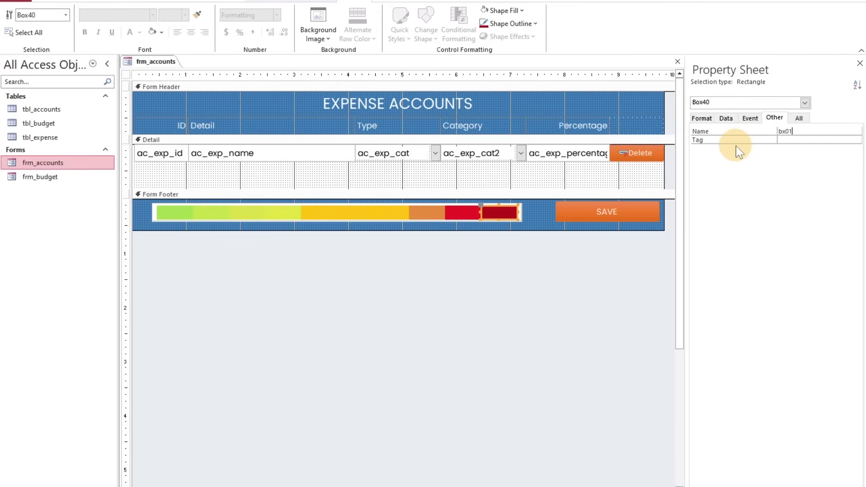
Step: Add an unbound text box in the Poppins font and fit it over the amber middle of the bar
{"action": "left_click", "coordinate": [221, 3]}
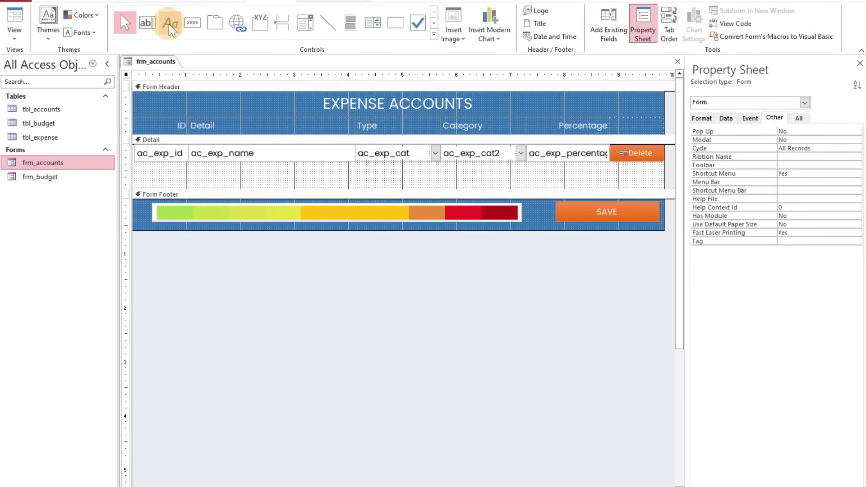
{"action": "left_click", "coordinate": [147, 23]}
{"action": "left_click", "coordinate": [281, 212]}
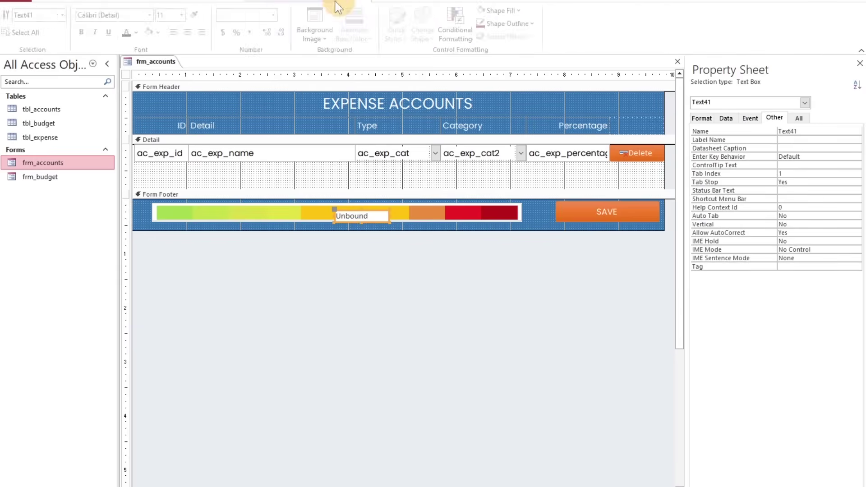
{"action": "left_click", "coordinate": [360, 213]}
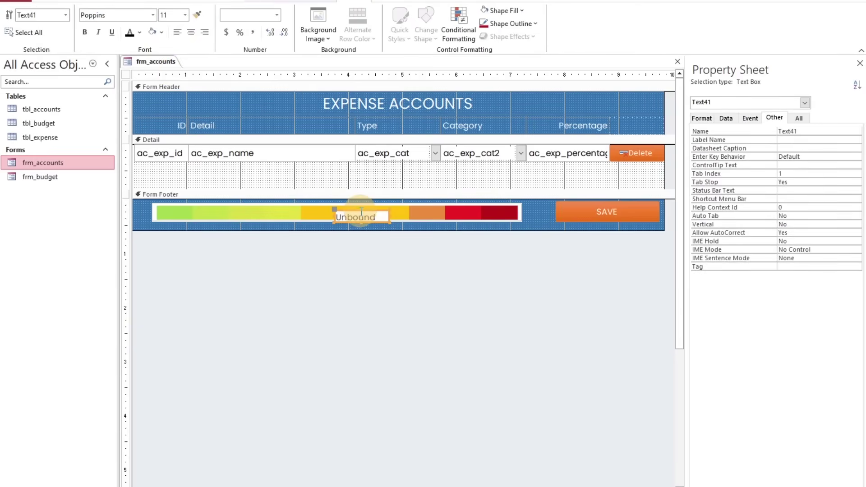
{"action": "left_click_drag", "start_coordinate": [361, 205], "coordinate": [336, 211]}
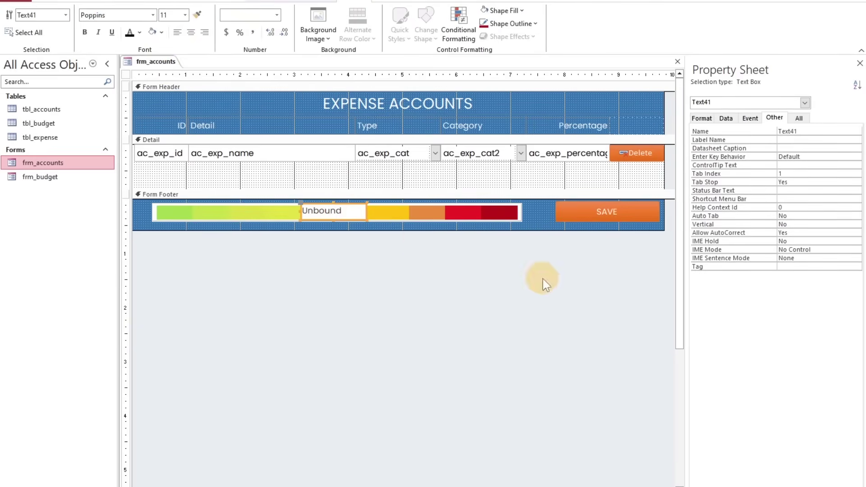
Step: Adjust the unbound text box's control margins and centre its text
{"action": "left_click", "coordinate": [280, 1]}
{"action": "left_click", "coordinate": [316, 0]}
{"action": "left_click", "coordinate": [453, 31]}
{"action": "left_click", "coordinate": [467, 77]}
{"action": "left_click", "coordinate": [354, 0]}
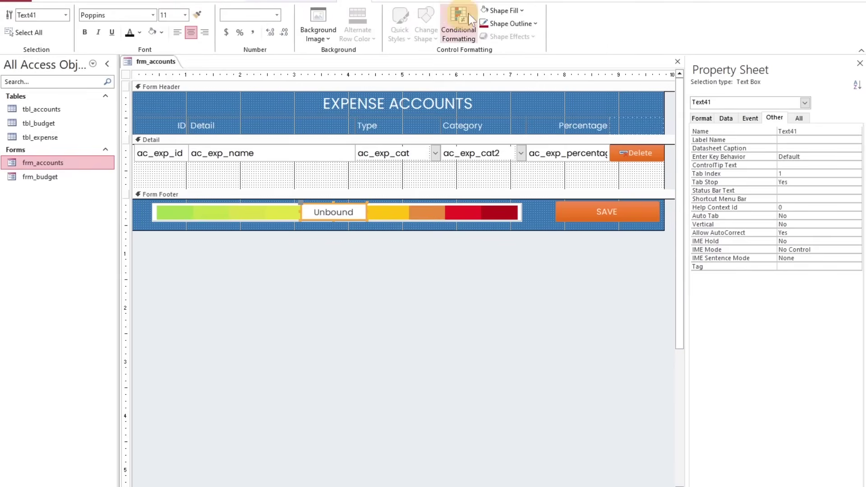
Step: Make the unbound text box's fill transparent so the amber boxes show through
{"action": "left_click", "coordinate": [503, 11]}
{"action": "right_click", "coordinate": [338, 214]}
{"action": "mouse_move", "coordinate": [387, 480]}
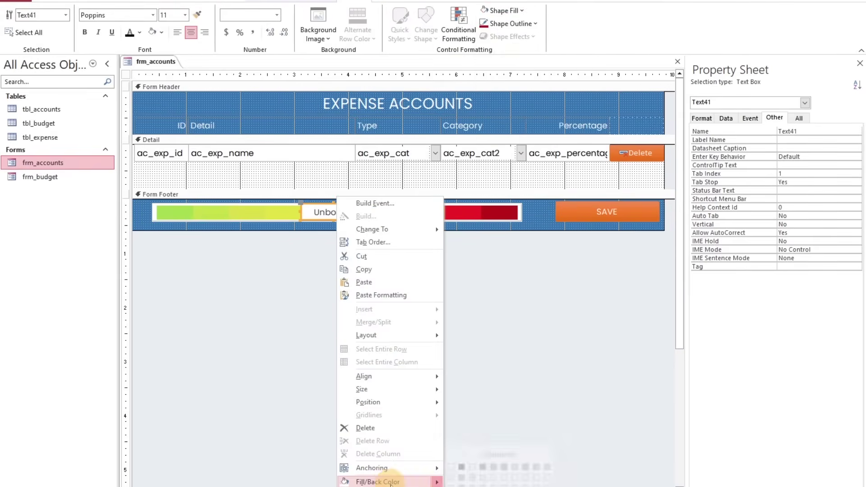
{"action": "left_click", "coordinate": [493, 458]}
{"action": "left_click", "coordinate": [434, 352]}
Step: Set the unbound text box's font colour to black and trim the form footer's height slightly
{"action": "left_click", "coordinate": [349, 215]}
{"action": "left_click", "coordinate": [138, 34]}
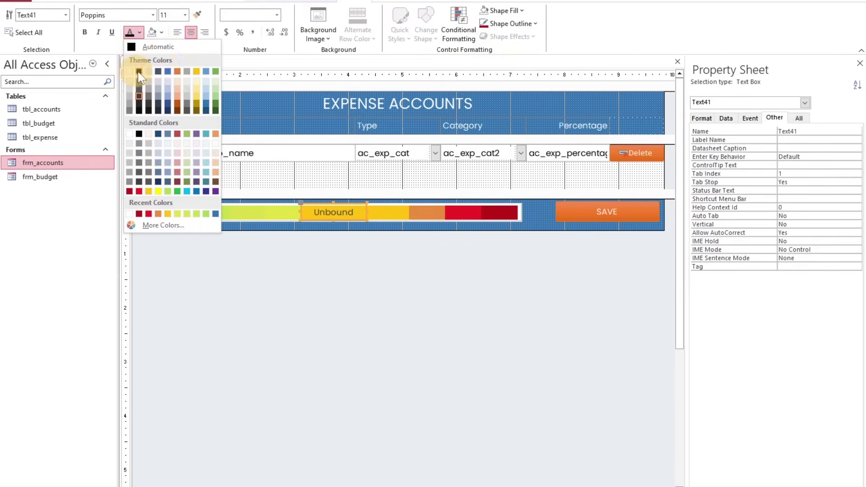
{"action": "left_click", "coordinate": [141, 71]}
{"action": "left_click", "coordinate": [441, 262]}
{"action": "left_click_drag", "start_coordinate": [480, 230], "coordinate": [481, 226]}
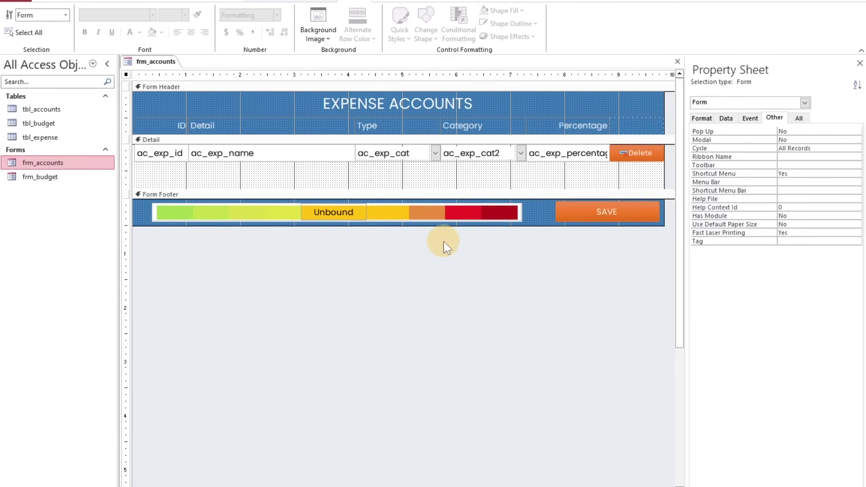
Step: Anchor the colour bar's controls to the left of the footer and the SAVE button to the right
{"action": "left_click_drag", "start_coordinate": [540, 210], "coordinate": [116, 214]}
{"action": "left_click", "coordinate": [317, 1]}
{"action": "left_click", "coordinate": [522, 30]}
{"action": "left_click", "coordinate": [523, 58]}
{"action": "left_click", "coordinate": [602, 213]}
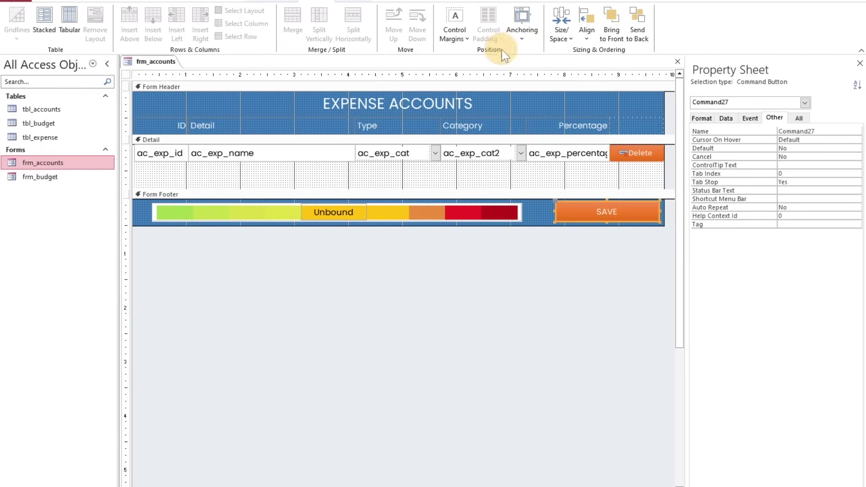
{"action": "left_click", "coordinate": [523, 29]}
{"action": "left_click", "coordinate": [741, 58]}
Step: Shrink the Detail section to the height of its controls and display the form in Form View
{"action": "left_click", "coordinate": [441, 261]}
{"action": "left_click_drag", "start_coordinate": [242, 190], "coordinate": [242, 162]}
{"action": "left_click", "coordinate": [48, 2]}
{"action": "left_click", "coordinate": [14, 16]}
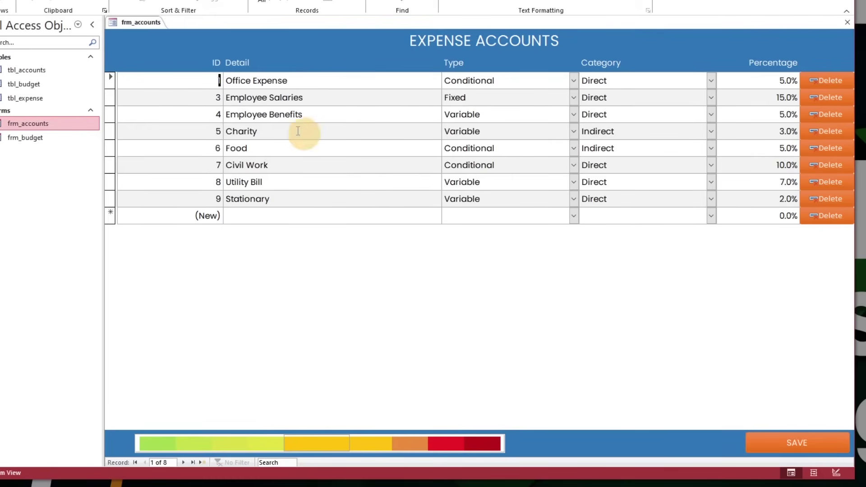
Step: Return the form to Design View and change the Delete button's fill to blue
{"action": "right_click", "coordinate": [148, 28]}
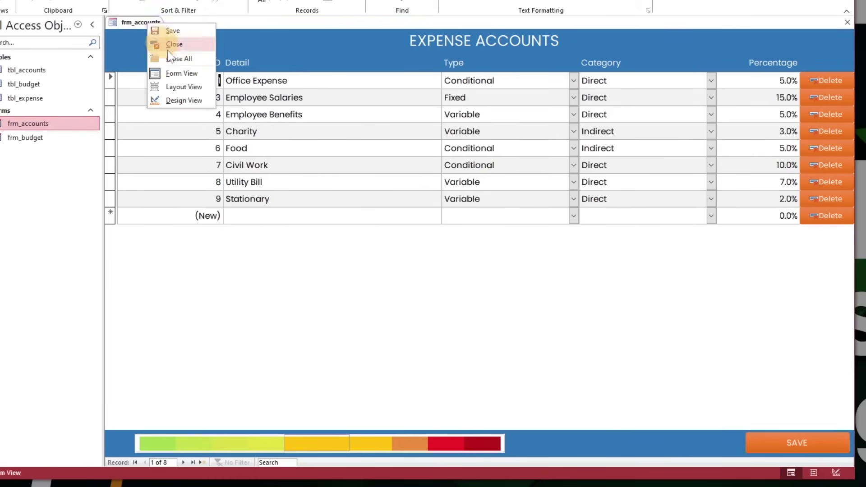
{"action": "left_click", "coordinate": [184, 101]}
{"action": "left_click", "coordinate": [318, 147]}
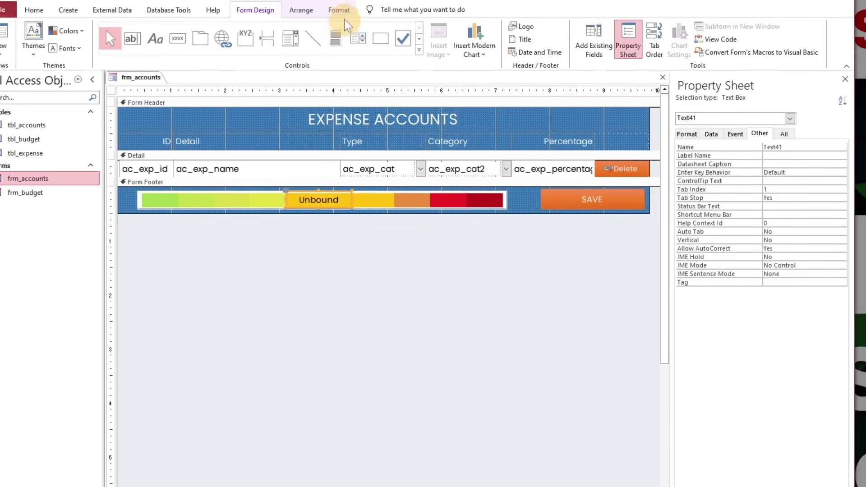
{"action": "left_click", "coordinate": [344, 14]}
{"action": "left_click", "coordinate": [450, 247]}
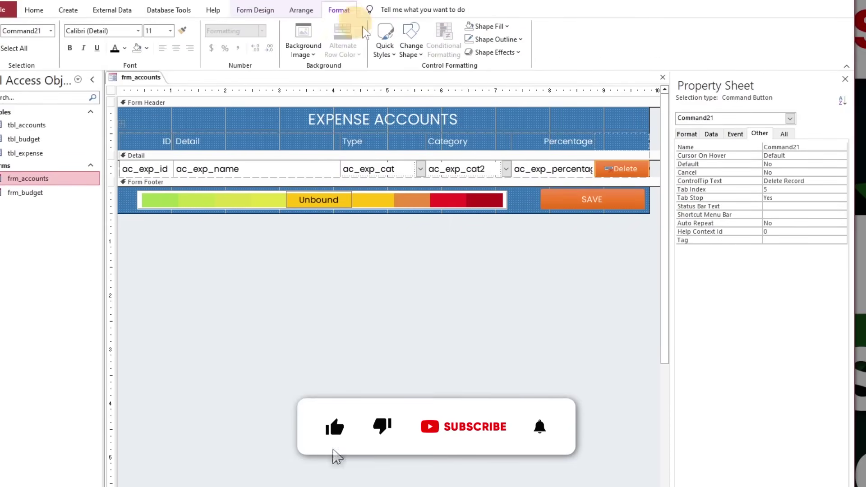
{"action": "left_click", "coordinate": [492, 26]}
{"action": "left_click", "coordinate": [538, 185]}
{"action": "left_click", "coordinate": [568, 258]}
Step: Change the Delete button's shape to a rectangle and display the form in Form View
{"action": "left_click", "coordinate": [302, 10]}
{"action": "left_click", "coordinate": [482, 8]}
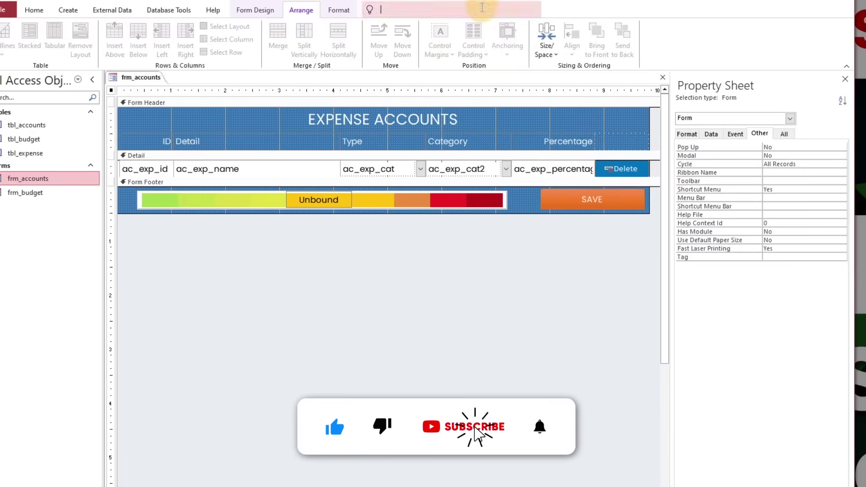
{"action": "left_click", "coordinate": [339, 10]}
{"action": "left_click", "coordinate": [627, 164]}
{"action": "left_click", "coordinate": [411, 40]}
{"action": "left_click", "coordinate": [409, 71]}
{"action": "left_click", "coordinate": [504, 243]}
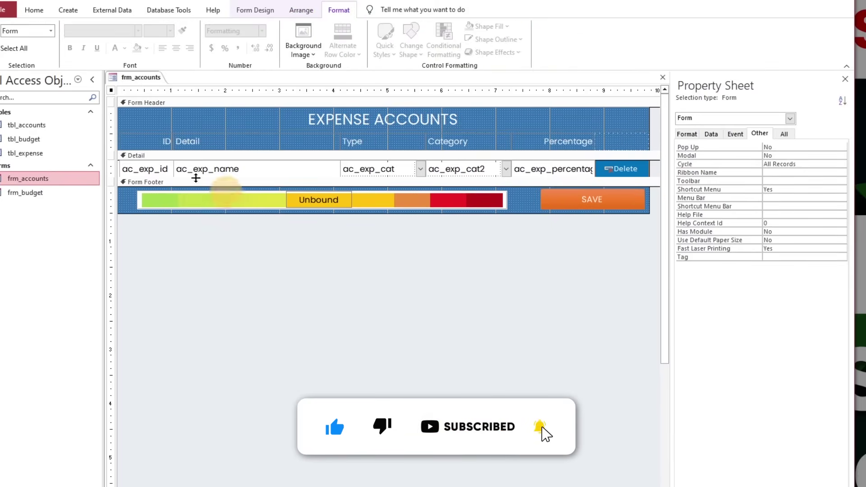
{"action": "left_click", "coordinate": [34, 10]}
{"action": "left_click", "coordinate": [4, 31]}
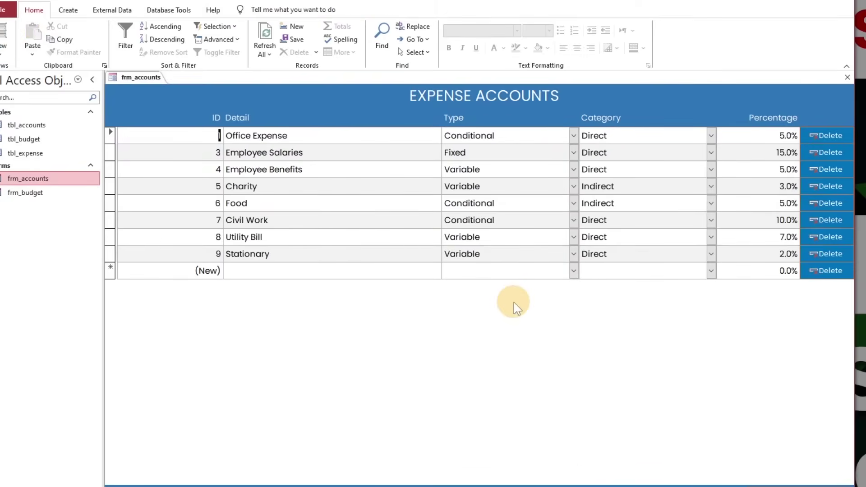
Step: Close the frm_accounts form, saving its design changes, and open the frm_budget form
{"action": "right_click", "coordinate": [152, 84]}
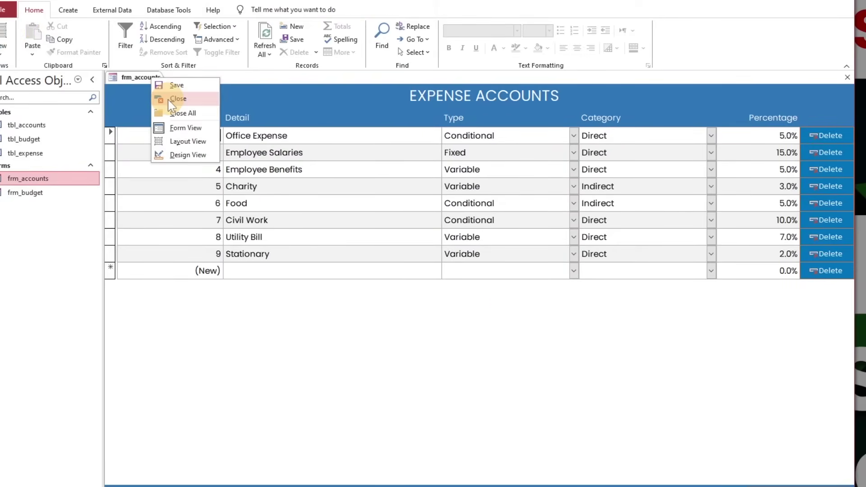
{"action": "left_click", "coordinate": [167, 99]}
{"action": "left_click", "coordinate": [481, 302]}
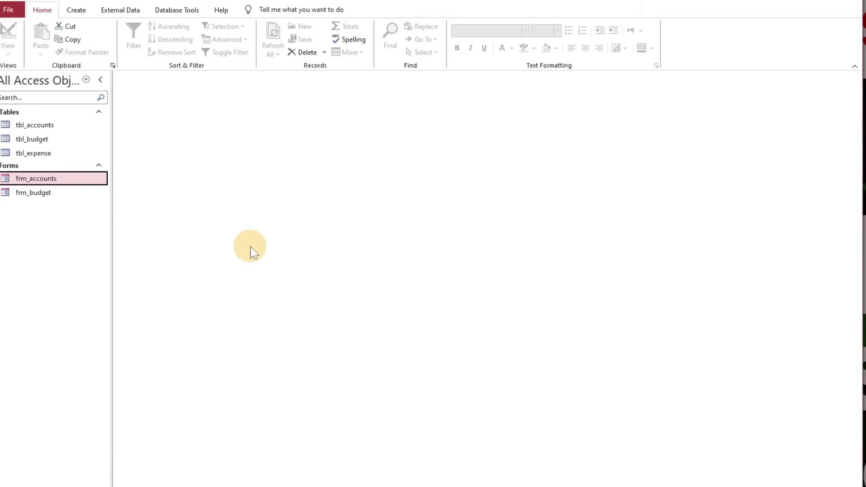
{"action": "double_click", "coordinate": [50, 194]}
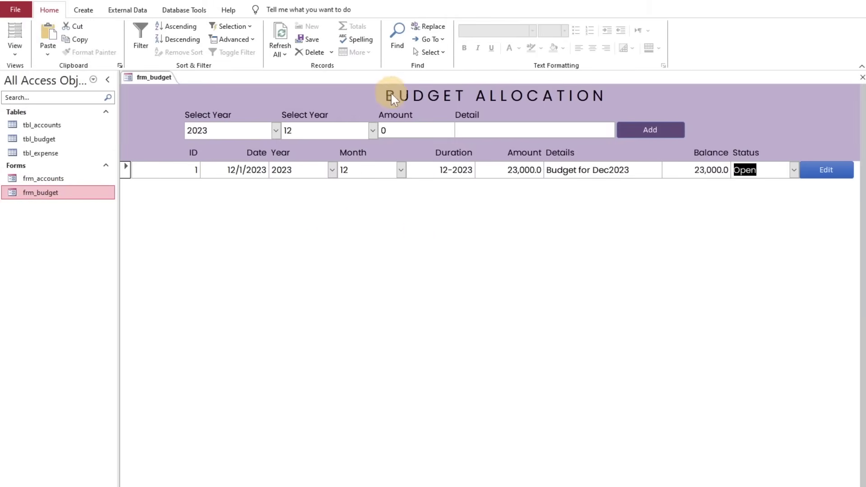
Step: Open the frm_accounts form for viewing, and close all open forms
{"action": "double_click", "coordinate": [81, 177]}
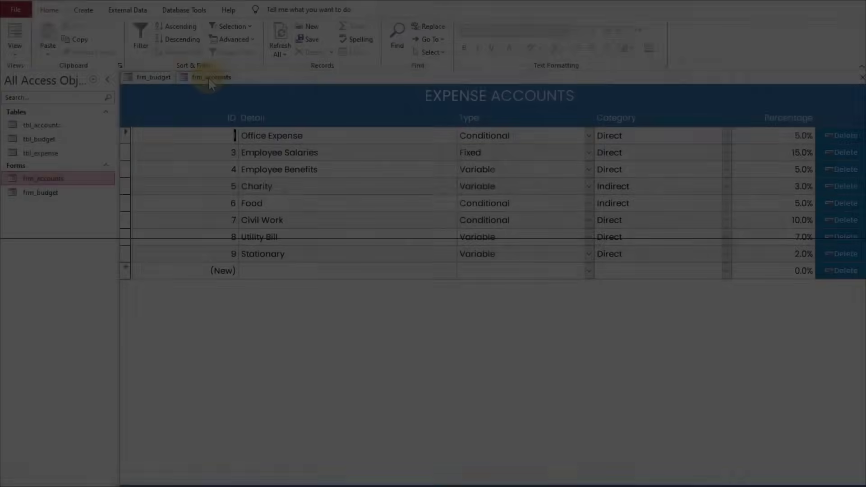
{"action": "right_click", "coordinate": [194, 77]}
{"action": "left_click", "coordinate": [221, 101]}
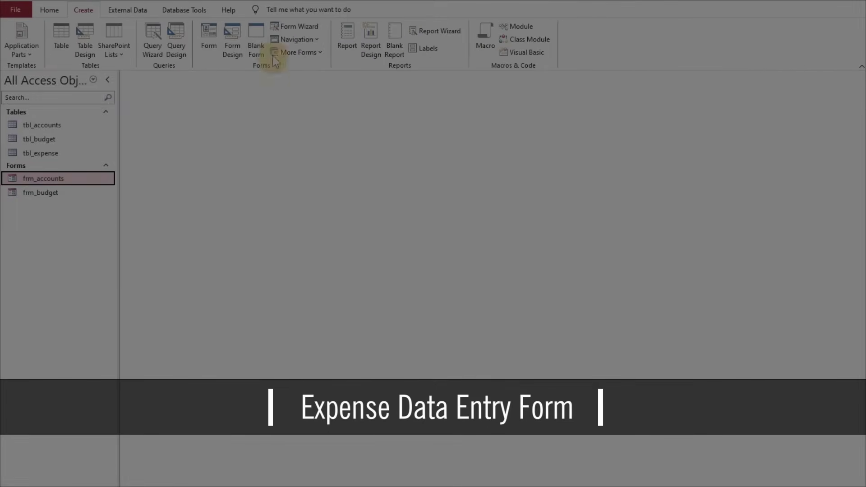
Step: Start the Form Wizard and select the bid, bduration, bamount, bbalance and bstatus fields of tbl_budget
{"action": "left_click", "coordinate": [298, 26]}
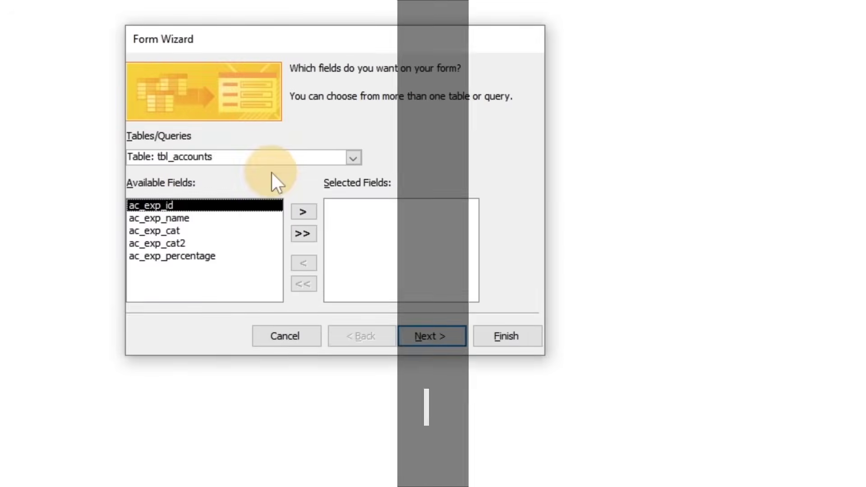
{"action": "left_click", "coordinate": [205, 156]}
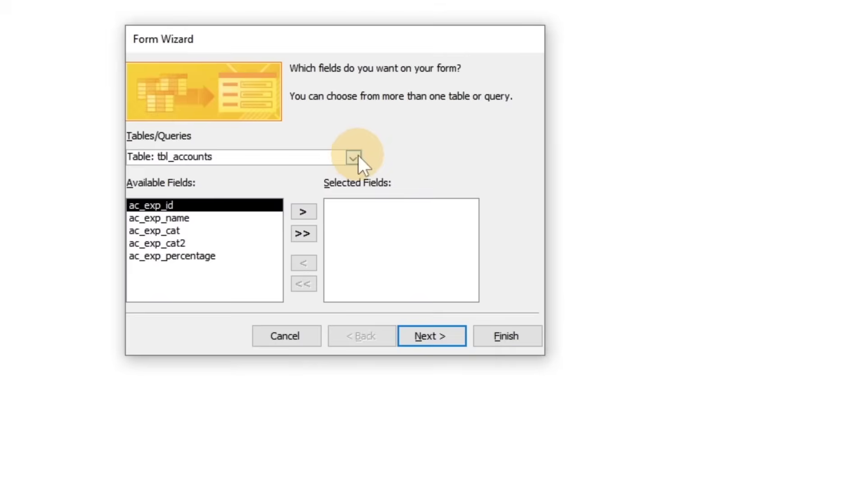
{"action": "left_click", "coordinate": [354, 157]}
{"action": "left_click", "coordinate": [261, 187]}
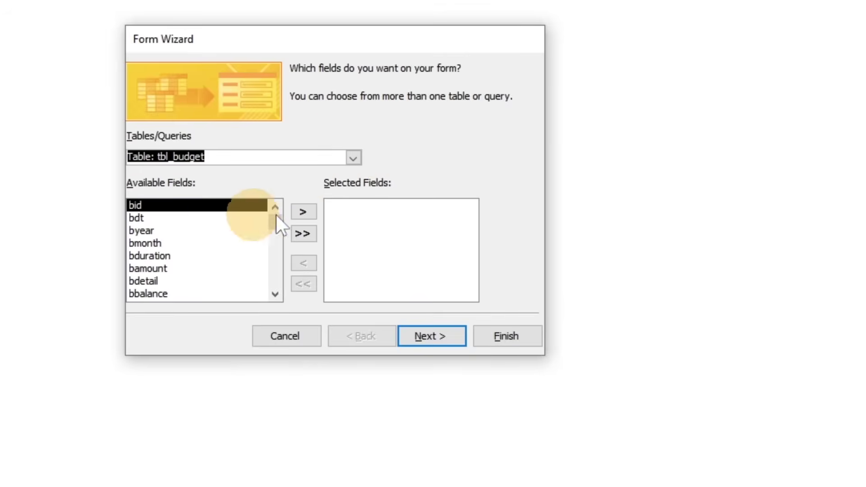
{"action": "left_click", "coordinate": [306, 212]}
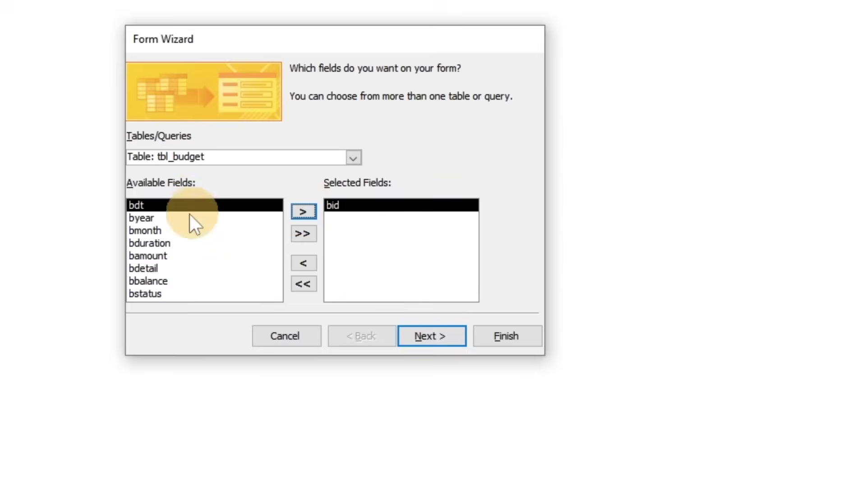
{"action": "left_click", "coordinate": [160, 230]}
{"action": "left_click", "coordinate": [154, 243]}
{"action": "left_click", "coordinate": [297, 213]}
{"action": "left_click", "coordinate": [301, 213]}
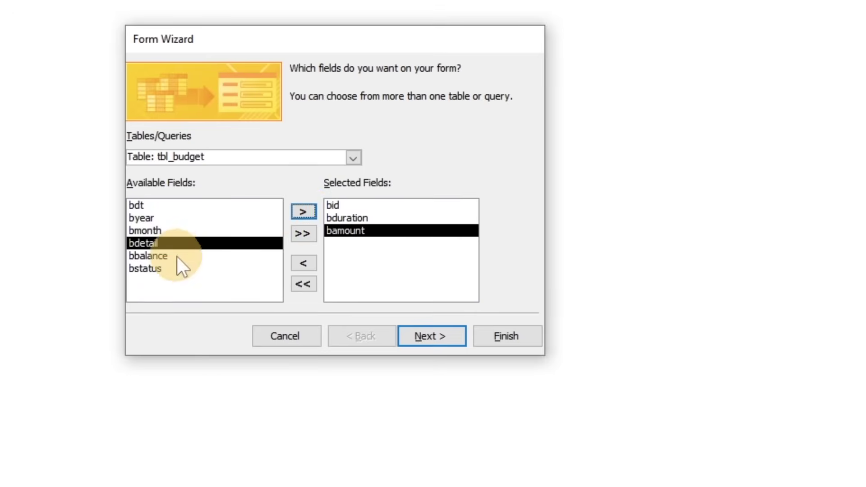
{"action": "left_click", "coordinate": [177, 257]}
{"action": "left_click", "coordinate": [310, 212]}
{"action": "left_click", "coordinate": [310, 212]}
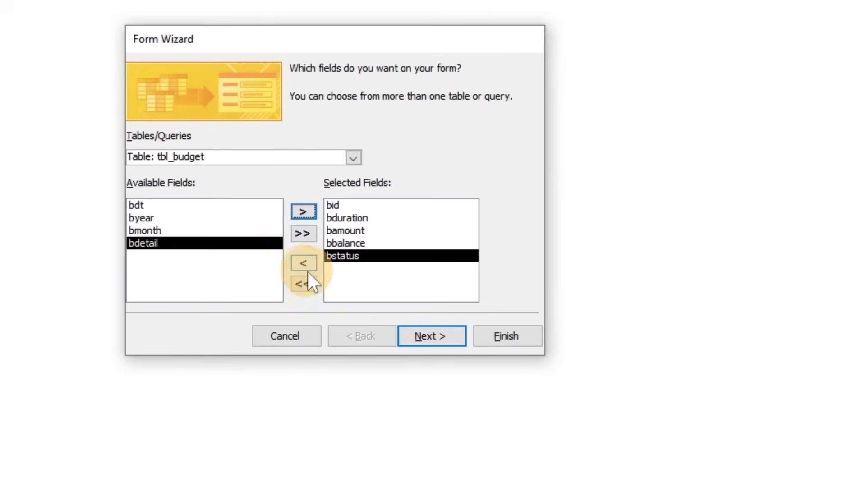
Step: Add exp_id, bid, ac_exp_id, exp_detail and exp_amount from tbl_expense to the wizard's selected fields
{"action": "left_click", "coordinate": [348, 162]}
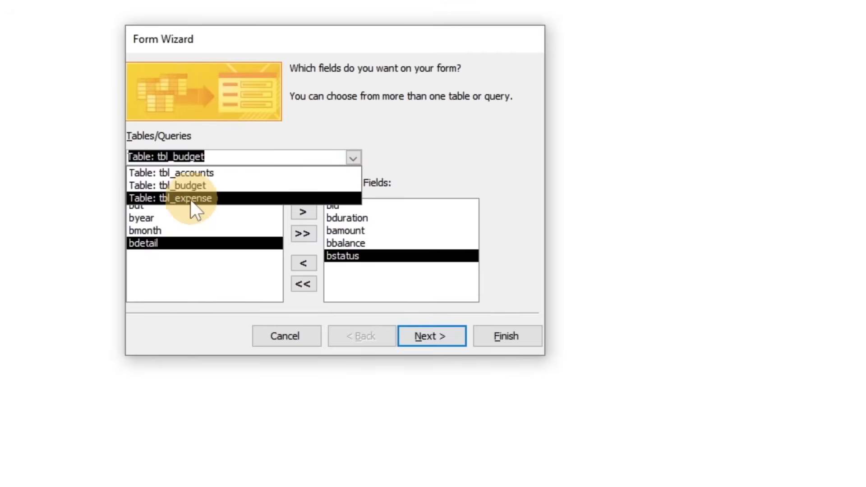
{"action": "left_click", "coordinate": [206, 197]}
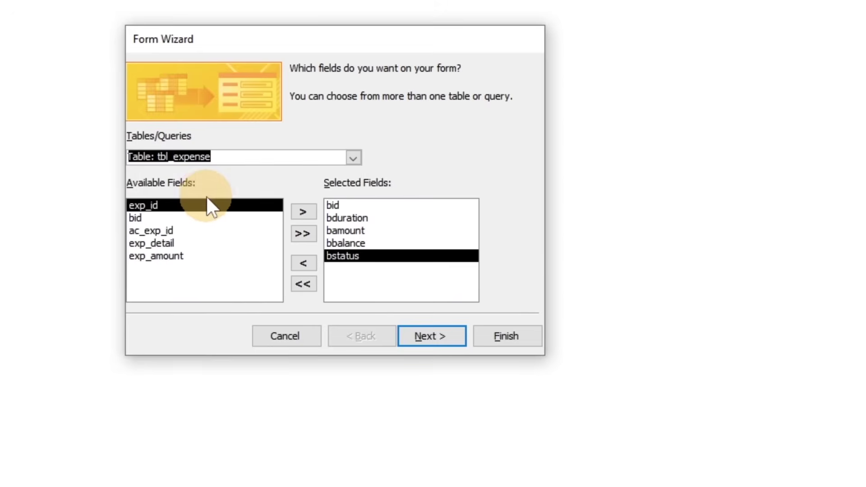
{"action": "left_click", "coordinate": [165, 219]}
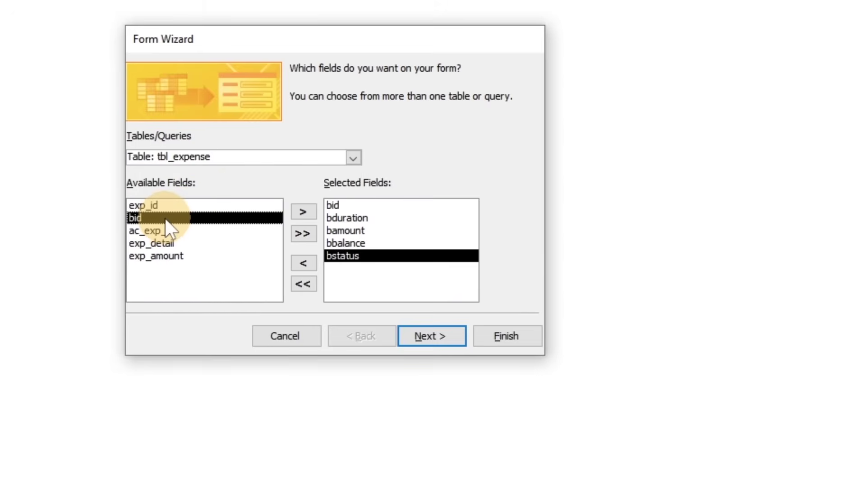
{"action": "left_click", "coordinate": [268, 208]}
{"action": "left_click", "coordinate": [306, 211]}
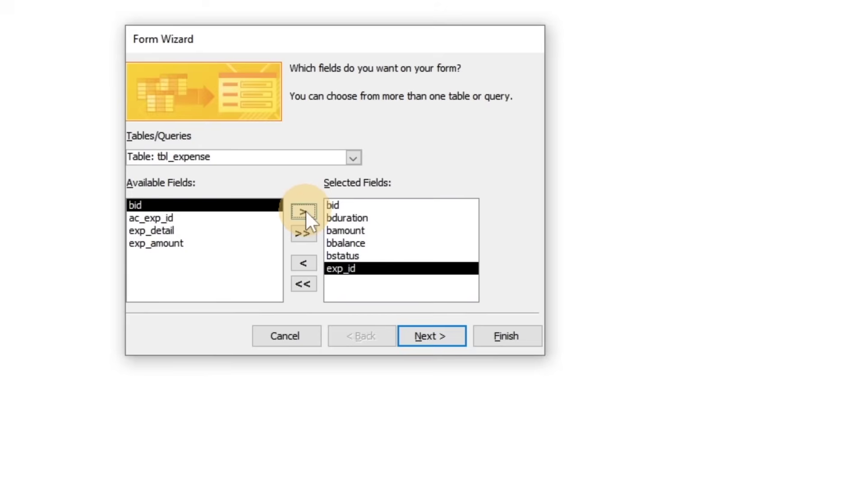
{"action": "left_click", "coordinate": [306, 212]}
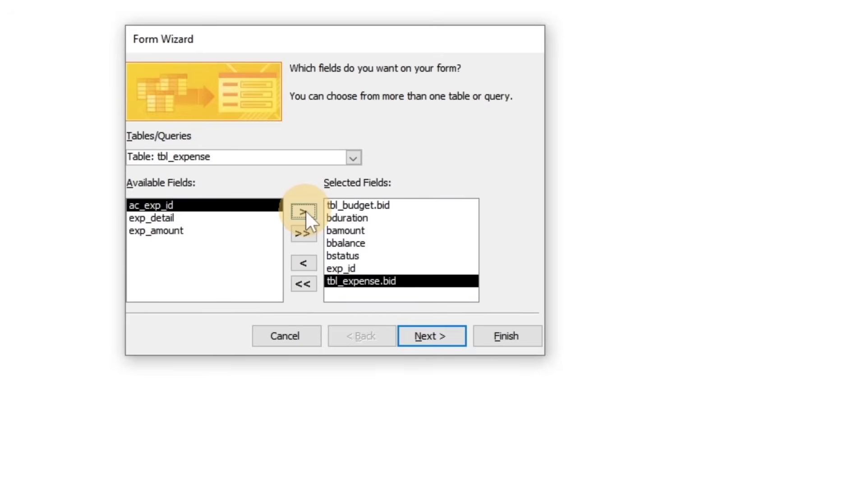
{"action": "left_click", "coordinate": [306, 212]}
{"action": "left_click", "coordinate": [306, 212]}
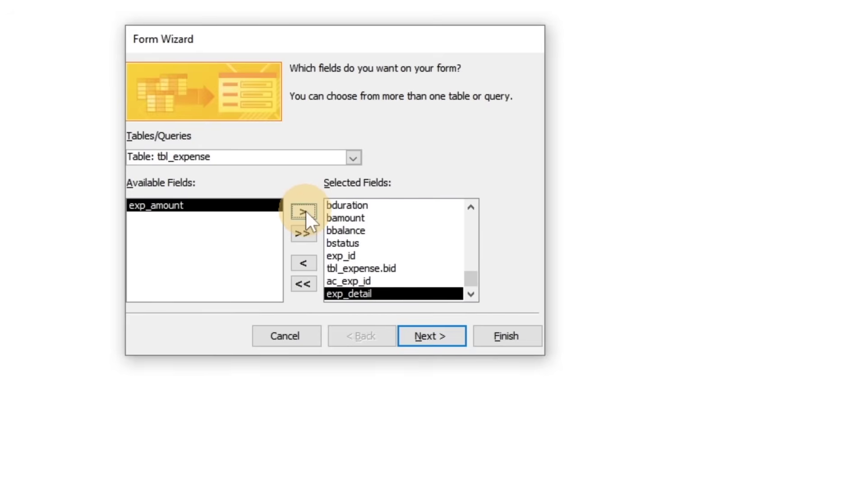
{"action": "left_click", "coordinate": [306, 211]}
Step: Proceed from the wizard to editing the system relationships, and add tbl_budget to the relationships diagram
{"action": "left_click", "coordinate": [366, 336]}
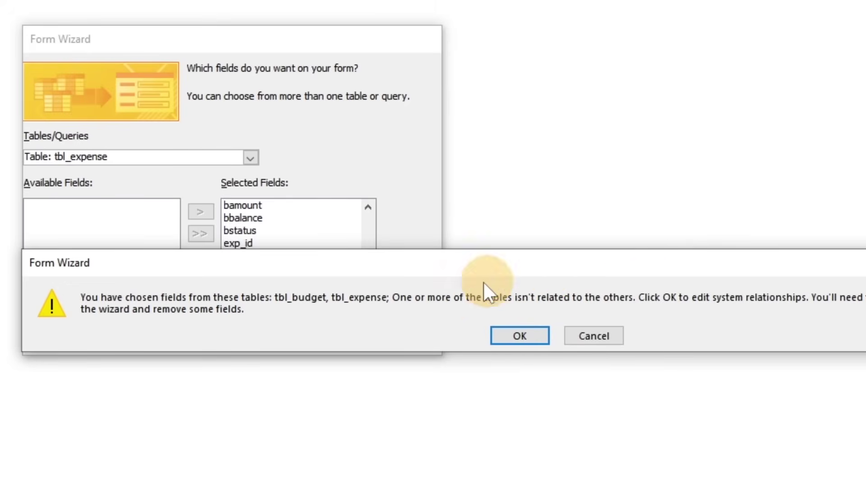
{"action": "left_click", "coordinate": [521, 336]}
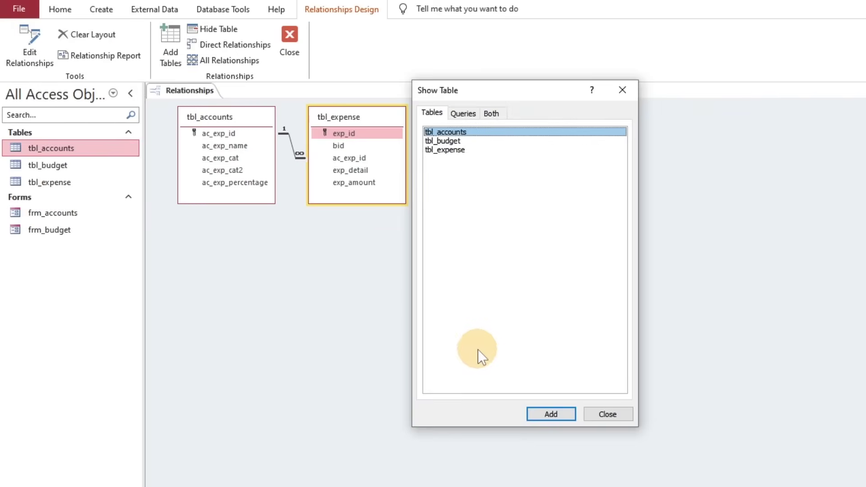
{"action": "left_click_drag", "start_coordinate": [490, 100], "coordinate": [538, 235]}
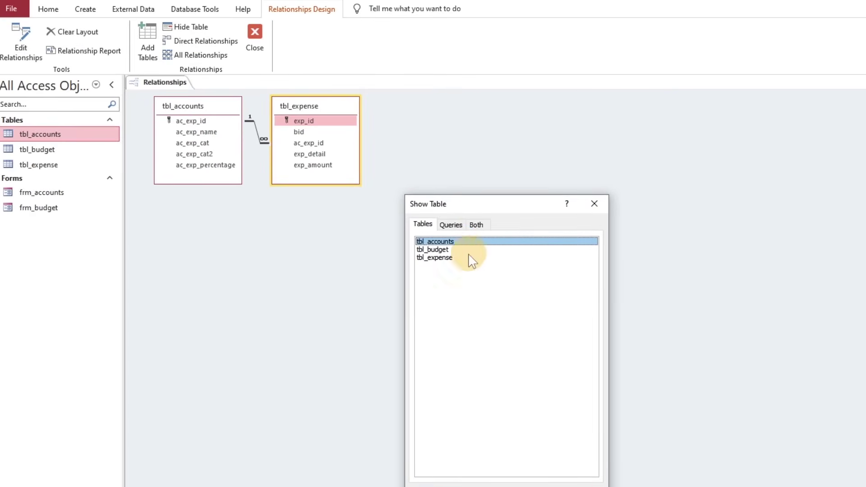
{"action": "left_click", "coordinate": [453, 258]}
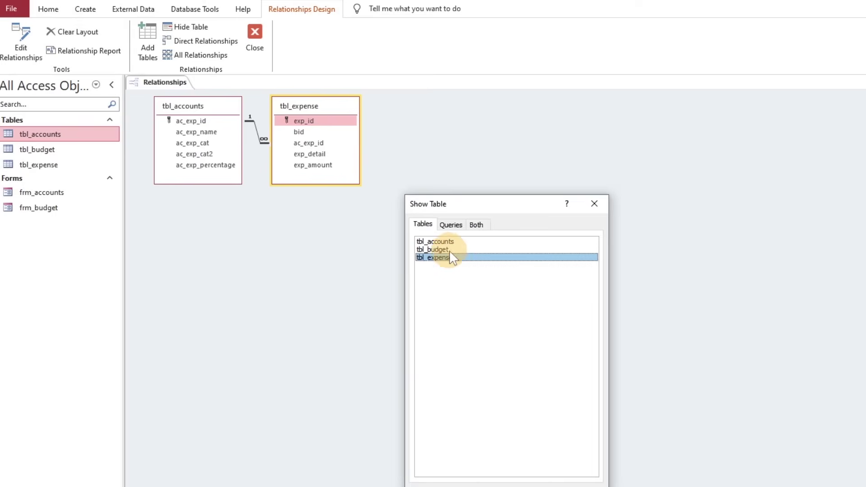
{"action": "double_click", "coordinate": [433, 250]}
{"action": "left_click", "coordinate": [576, 474]}
Step: Create a one-to-many relationship from bid in tbl_budget to bid in tbl_expense with referential integrity enforced
{"action": "left_click_drag", "start_coordinate": [427, 106], "coordinate": [299, 134]}
{"action": "left_click", "coordinate": [230, 231]}
{"action": "left_click", "coordinate": [229, 225]}
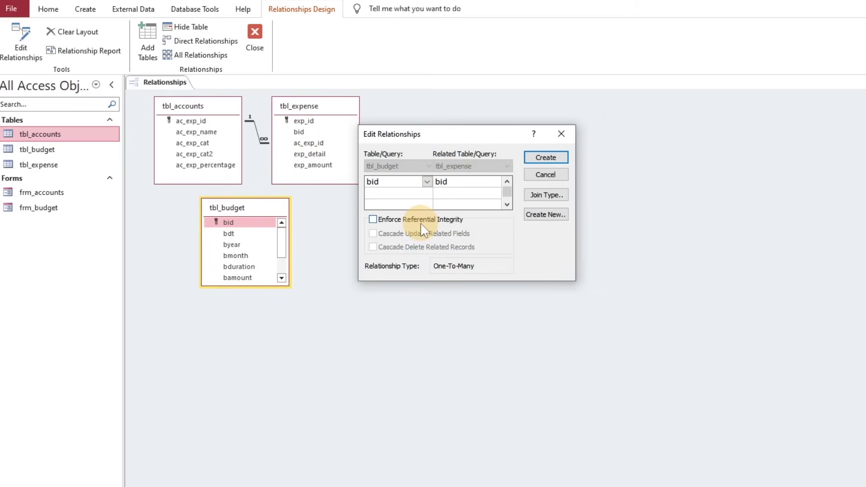
{"action": "left_click", "coordinate": [537, 159]}
Step: Arrange the diagram with tbl_budget above tbl_accounts and tbl_expense to their right, and close the relationships
{"action": "left_click_drag", "start_coordinate": [339, 107], "coordinate": [431, 160]}
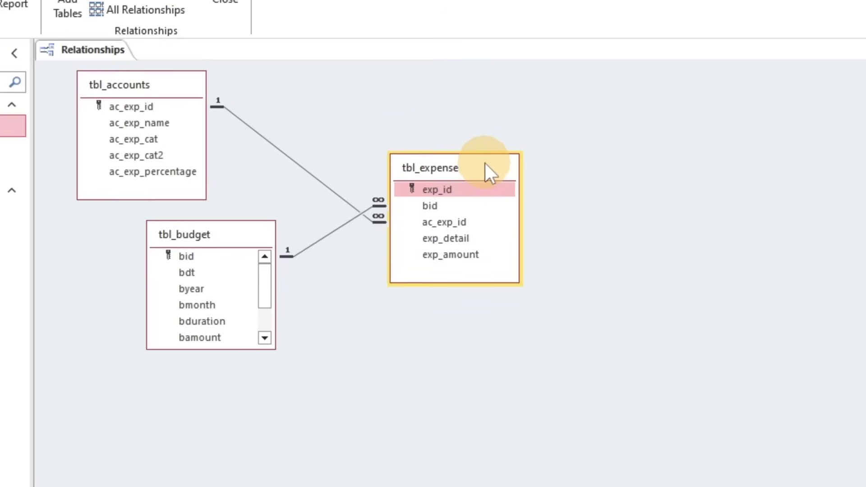
{"action": "left_click_drag", "start_coordinate": [181, 90], "coordinate": [309, 332]}
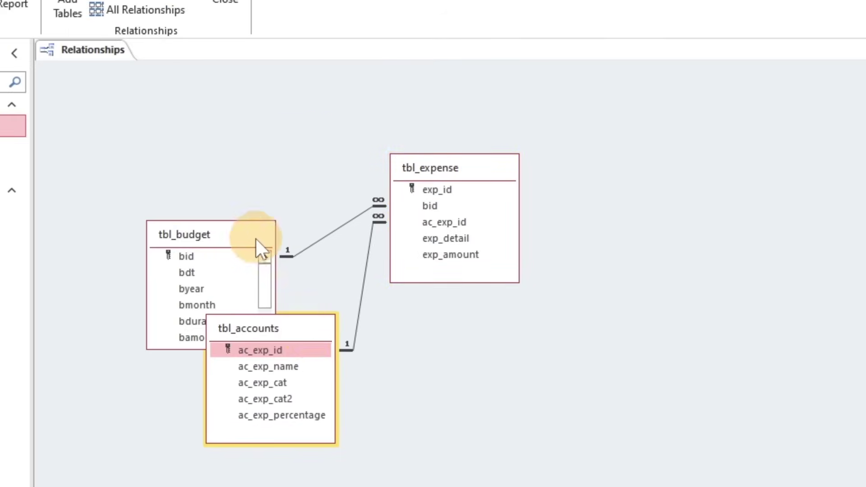
{"action": "left_click_drag", "start_coordinate": [256, 239], "coordinate": [237, 136]}
{"action": "left_click_drag", "start_coordinate": [291, 331], "coordinate": [213, 282]}
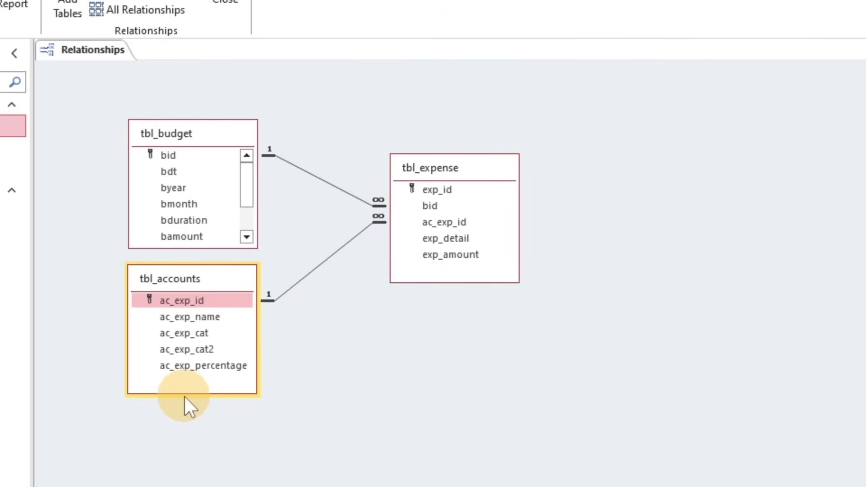
{"action": "left_click", "coordinate": [226, 1]}
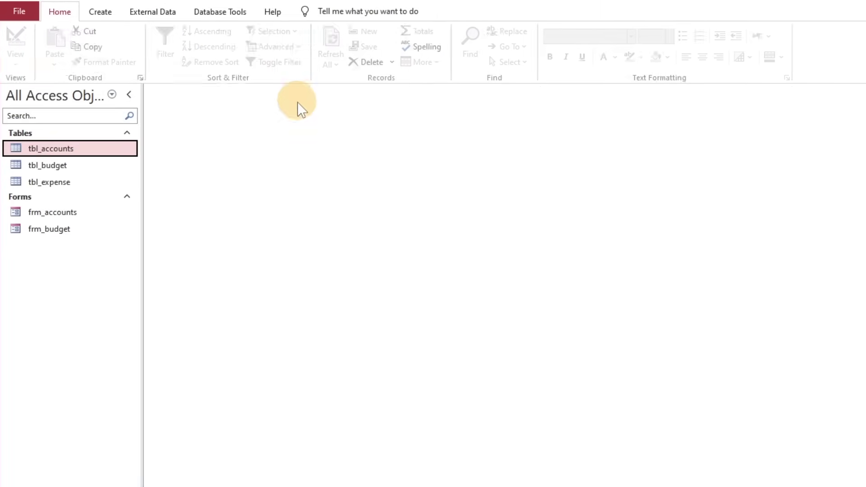
Step: Start the Form Wizard again and choose tbl_budget as the first source of fields
{"action": "left_click", "coordinate": [137, 12]}
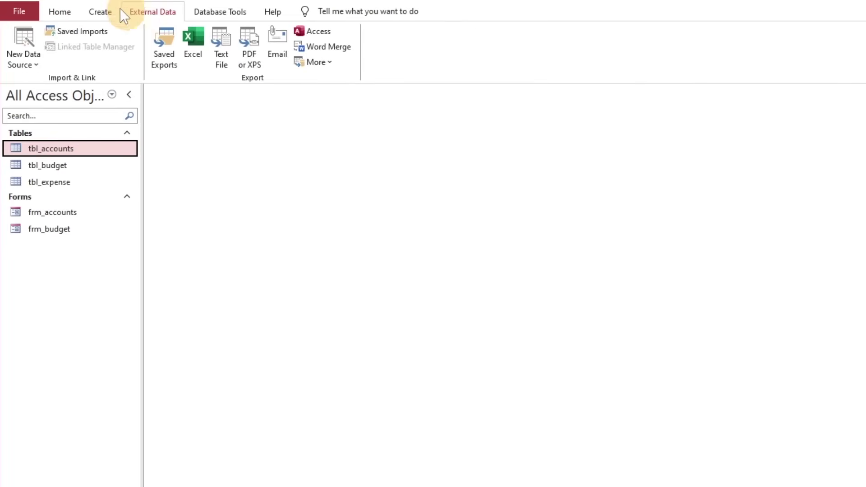
{"action": "left_click", "coordinate": [100, 10]}
{"action": "left_click", "coordinate": [351, 30]}
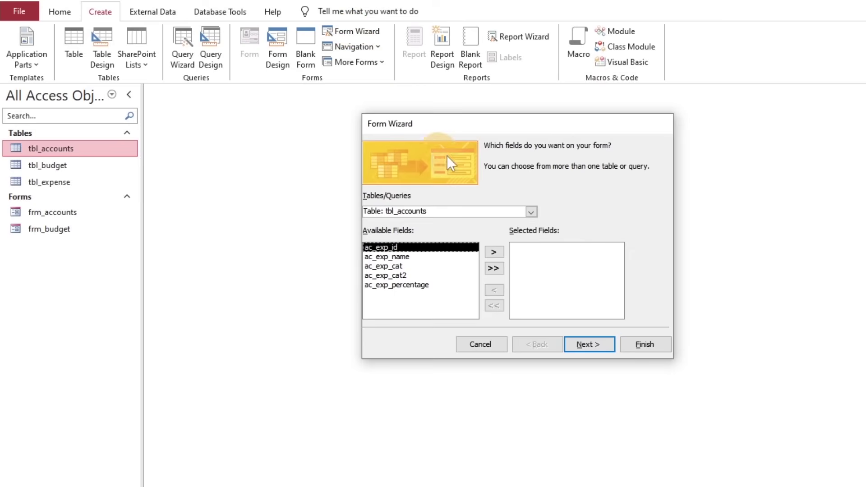
{"action": "left_click_drag", "start_coordinate": [459, 132], "coordinate": [346, 125]}
{"action": "left_click", "coordinate": [397, 209]}
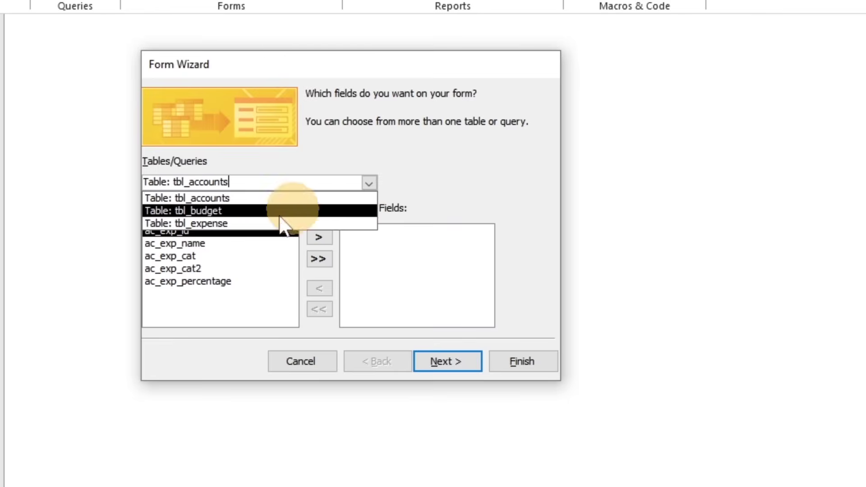
{"action": "left_click", "coordinate": [321, 227]}
Step: Add the bid, bduration, bamount, bbalance and bstatus fields of tbl_budget to the new form
{"action": "left_click", "coordinate": [319, 237]}
{"action": "left_click", "coordinate": [208, 256]}
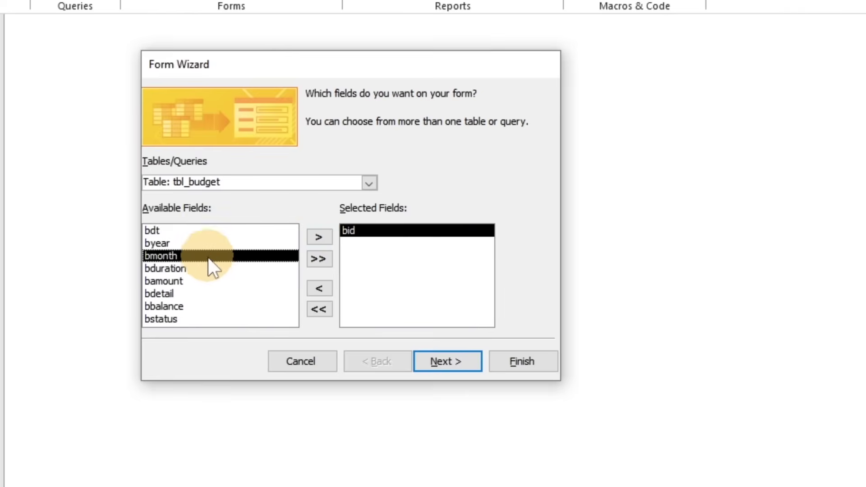
{"action": "left_click", "coordinate": [207, 268]}
{"action": "left_click", "coordinate": [319, 238]}
{"action": "left_click", "coordinate": [318, 238]}
{"action": "left_click", "coordinate": [202, 281]}
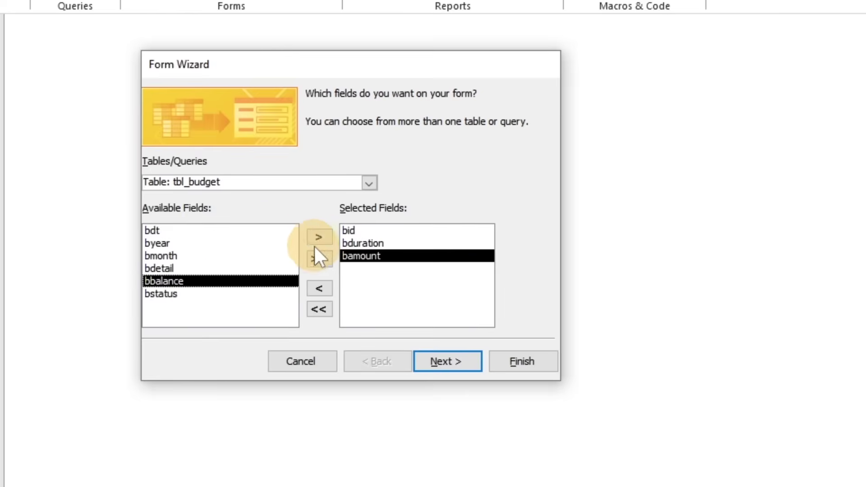
{"action": "left_click", "coordinate": [319, 237]}
{"action": "left_click", "coordinate": [319, 237]}
Step: Add all fields of tbl_expense to the form and continue to the data view choice
{"action": "left_click", "coordinate": [368, 183]}
{"action": "left_click", "coordinate": [243, 224]}
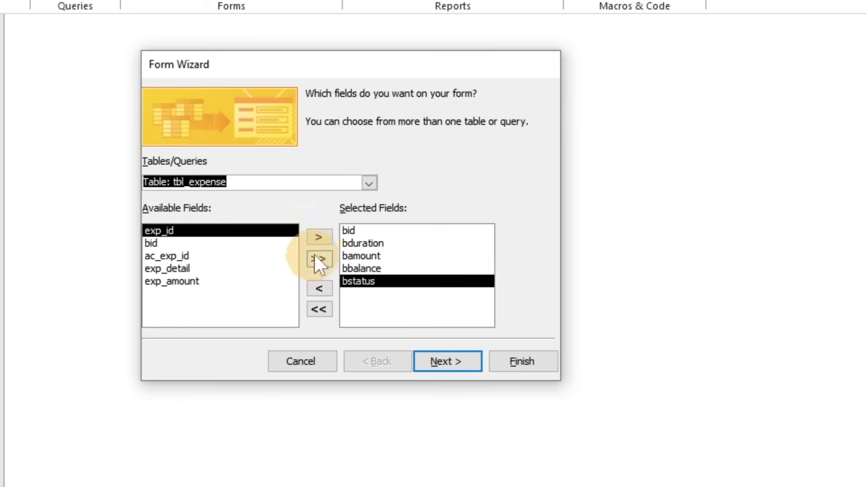
{"action": "left_click", "coordinate": [319, 259]}
{"action": "left_click", "coordinate": [440, 359]}
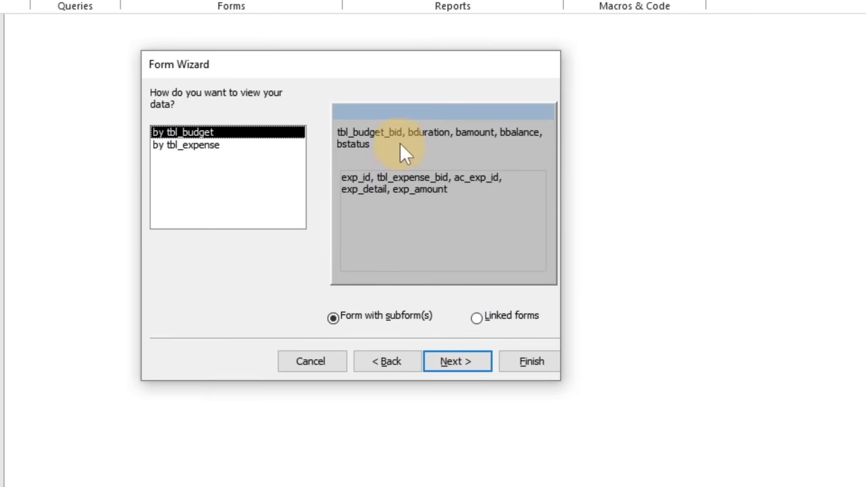
Step: Keep the data viewed by tbl_budget as a form with subform, and give the subform a Tabular layout
{"action": "left_click", "coordinate": [450, 360]}
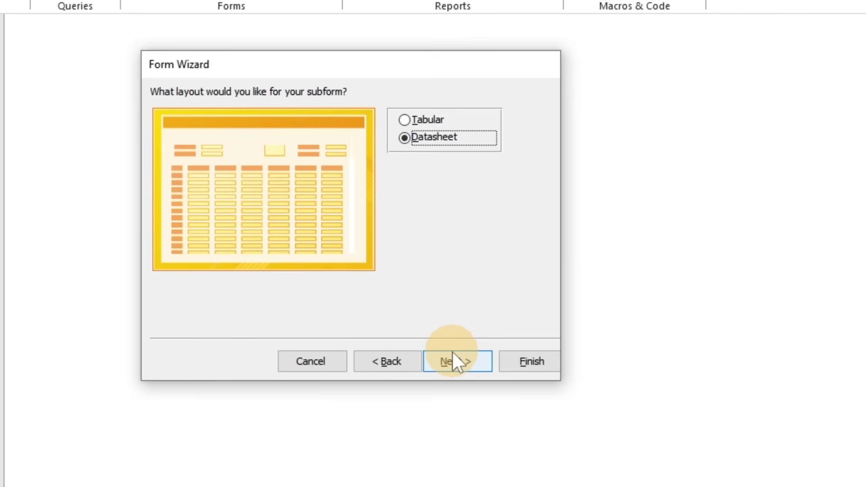
{"action": "left_click", "coordinate": [409, 121]}
{"action": "left_click", "coordinate": [408, 136]}
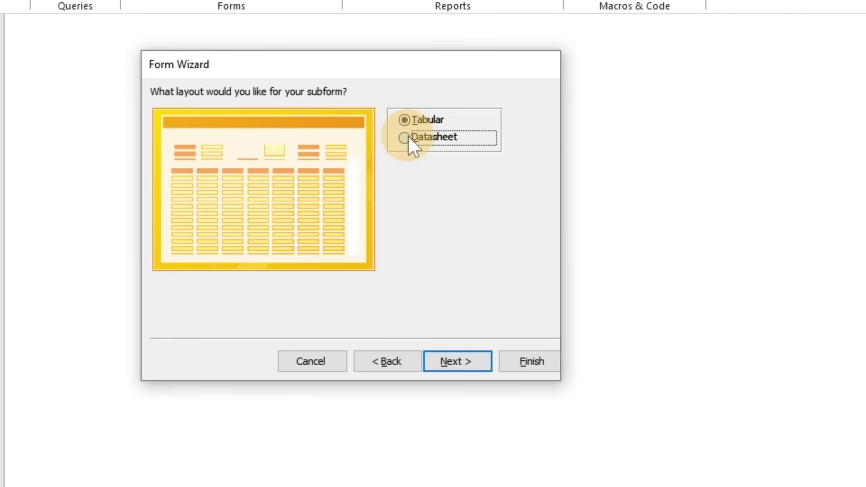
{"action": "left_click", "coordinate": [405, 120]}
{"action": "left_click", "coordinate": [458, 361]}
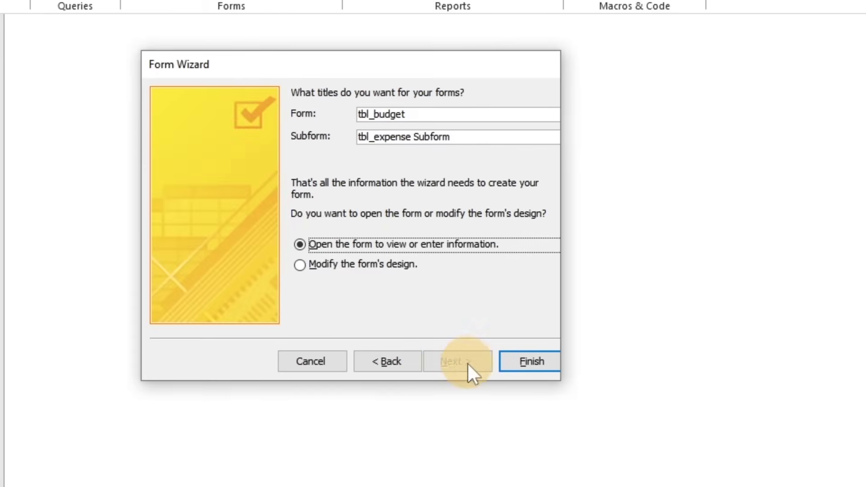
Step: Title the main form frm_expense and copy that title
{"action": "double_click", "coordinate": [409, 118]}
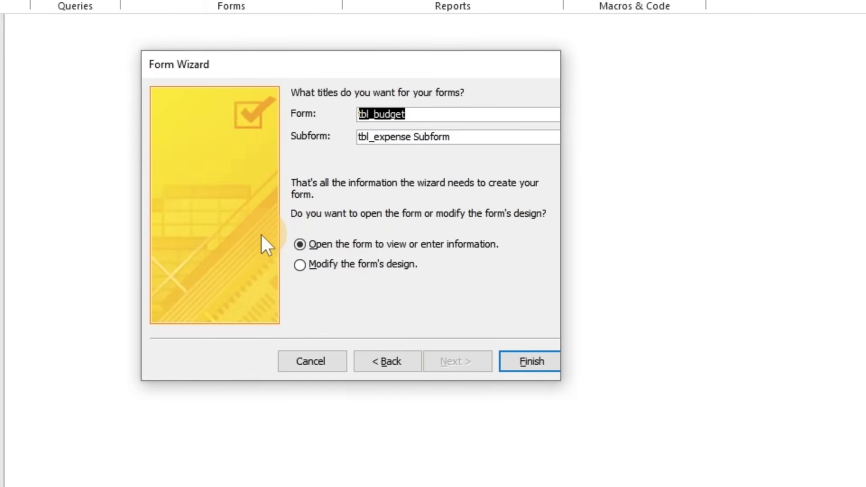
{"action": "key", "text": "shift+Left"}
{"action": "key", "text": "shift+Left"}
{"action": "key", "text": "shift+Left"}
{"action": "key", "text": "shift+Left"}
{"action": "key", "text": "shift+Left"}
{"action": "key", "text": "shift+Left"}
{"action": "key", "text": "shift+Left"}
{"action": "key", "text": "shift+Left"}
{"action": "key", "text": "shift+Left"}
{"action": "key", "text": "shift+Left"}
{"action": "key", "text": "ctrl+c"}
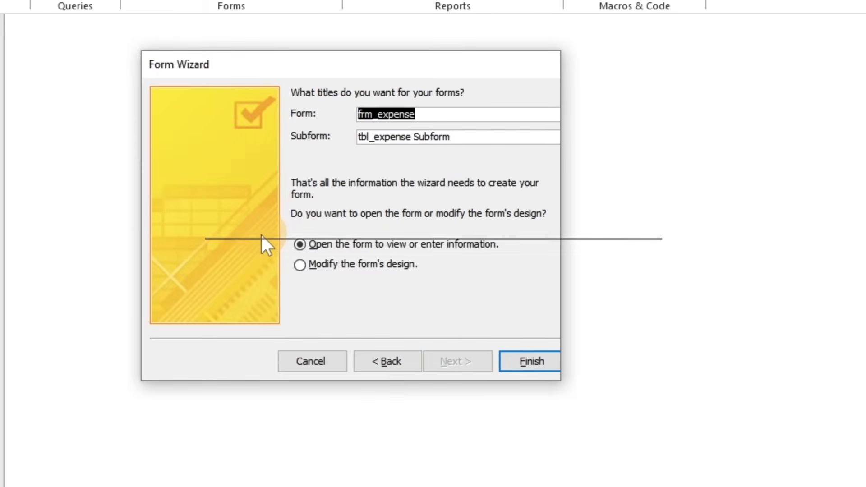
Step: Title the subform frm_expenseSub and finish creating the form
{"action": "key", "text": "Tab"}
{"action": "key", "text": "ctrl+v"}
{"action": "type", "text": "Sub"}
{"action": "key", "text": "Return"}
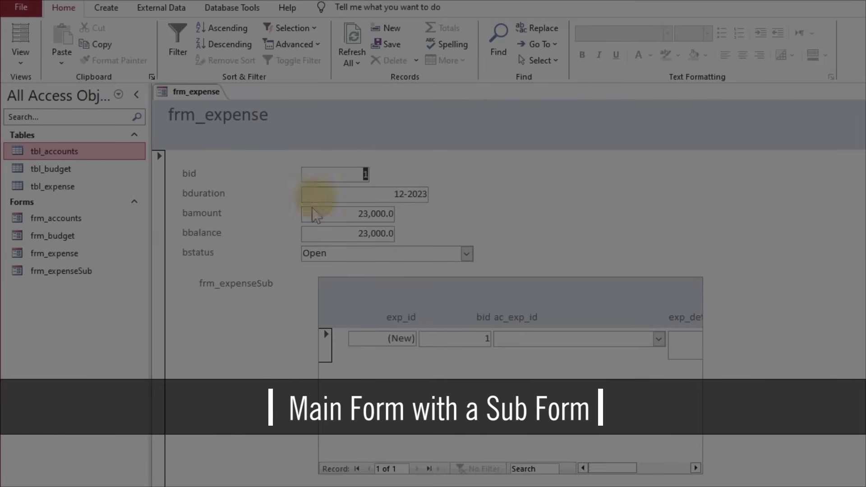
Step: Switch frm_expense to Design View, widen the header title label and change its text to EXPENSE ENTERY FORM
{"action": "right_click", "coordinate": [198, 91]}
{"action": "left_click", "coordinate": [257, 189]}
{"action": "left_click", "coordinate": [273, 143]}
{"action": "left_click_drag", "start_coordinate": [295, 151], "coordinate": [473, 153]}
{"action": "left_click_drag", "start_coordinate": [323, 178], "coordinate": [323, 157]}
{"action": "double_click", "coordinate": [361, 146]}
{"action": "type", "text": "EXPENSE ENTERY FORM"}
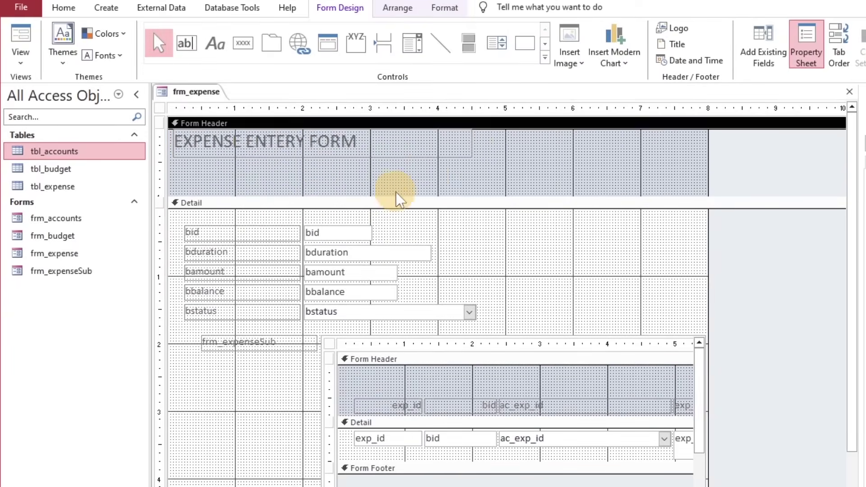
Step: Shorten the form header to fit the title and remove the bid field with its label
{"action": "left_click_drag", "start_coordinate": [397, 201], "coordinate": [397, 120]}
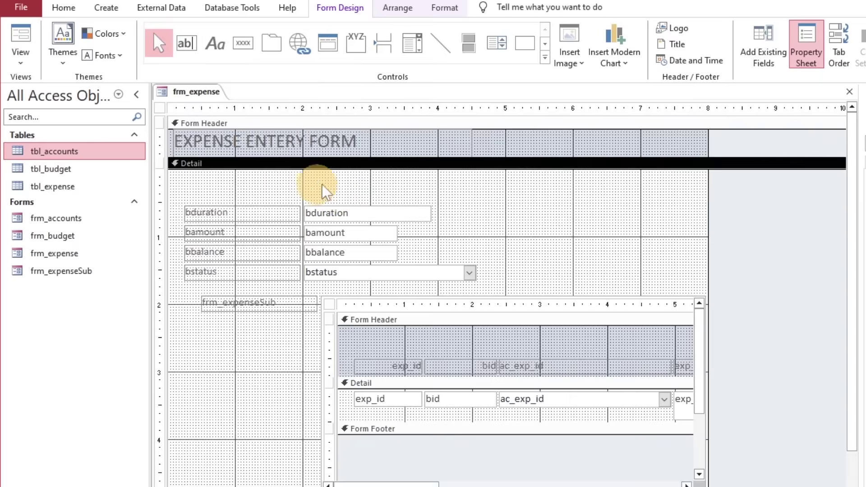
{"action": "left_click_drag", "start_coordinate": [321, 185], "coordinate": [343, 275]}
{"action": "left_click", "coordinate": [445, 7]}
Step: Relabel bduration, bamount and bbalance as Duration, Budget Amount and Remaining Balance
{"action": "left_click", "coordinate": [239, 212]}
{"action": "left_click_drag", "start_coordinate": [232, 212], "coordinate": [156, 210]}
{"action": "type", "text": "Duration"}
{"action": "key", "text": "Tab"}
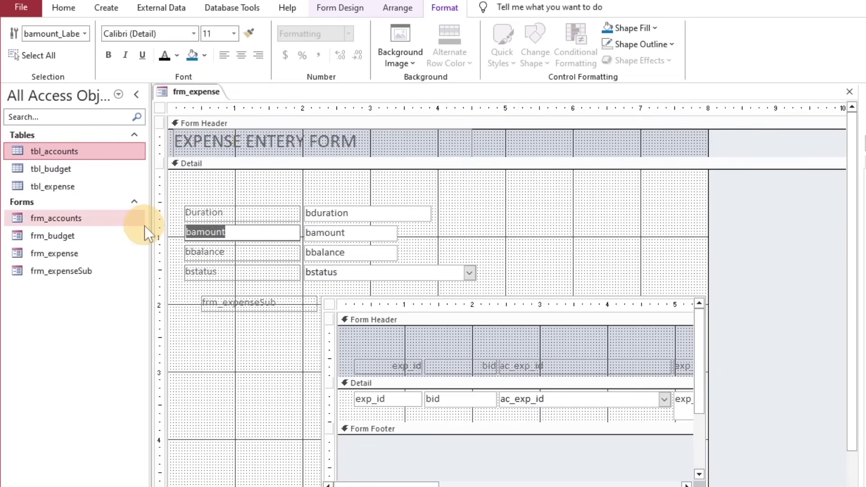
{"action": "key", "text": "Tab"}
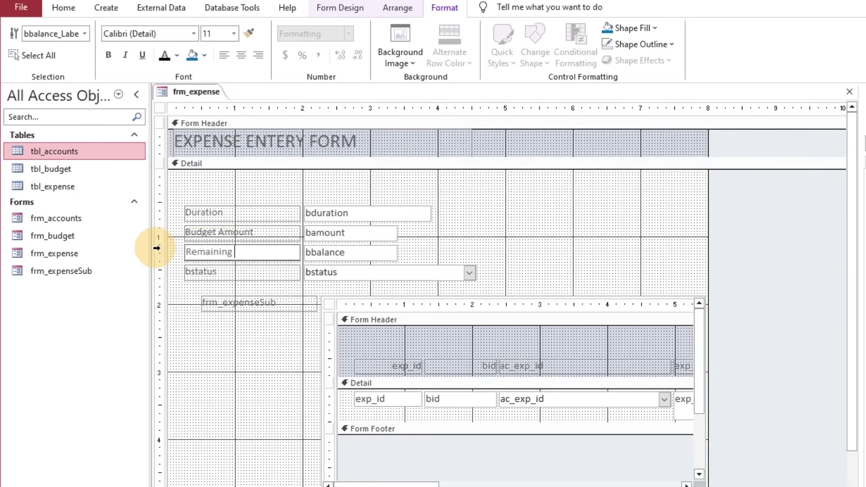
{"action": "type", "text": "Remaining Balance"}
Step: Delete the bstatus field with its label and move the remaining budget fields up under the header
{"action": "left_click_drag", "start_coordinate": [219, 273], "coordinate": [189, 273]}
{"action": "left_click", "coordinate": [429, 272]}
{"action": "key", "text": "Delete"}
{"action": "left_click_drag", "start_coordinate": [416, 273], "coordinate": [257, 212]}
{"action": "left_click_drag", "start_coordinate": [333, 215], "coordinate": [325, 183]}
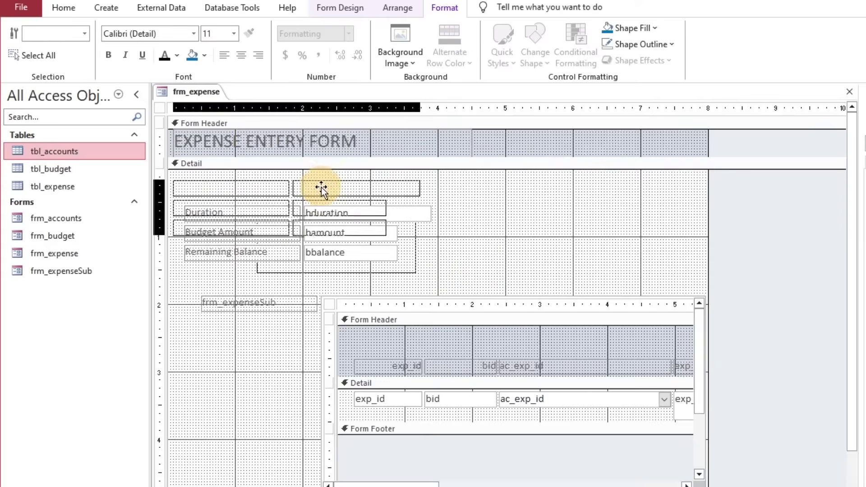
Step: Place the Remaining Balance field beside the Duration field at the form's far side and enlarge its text box
{"action": "left_click", "coordinate": [352, 222]}
{"action": "left_click_drag", "start_coordinate": [351, 223], "coordinate": [643, 214]}
{"action": "left_click_drag", "start_coordinate": [691, 194], "coordinate": [707, 194]}
{"action": "left_click", "coordinate": [652, 234]}
{"action": "left_click_drag", "start_coordinate": [677, 214], "coordinate": [701, 191]}
Step: Apply the Poppins font to all controls of the main form
{"action": "key", "text": "ctrl+a"}
{"action": "left_click", "coordinate": [173, 35]}
{"action": "type", "text": "Poppins"}
{"action": "key", "text": "Return"}
Step: Enlarge the font size of the bbalance text box and adjust the box height to fit
{"action": "left_click", "coordinate": [672, 198]}
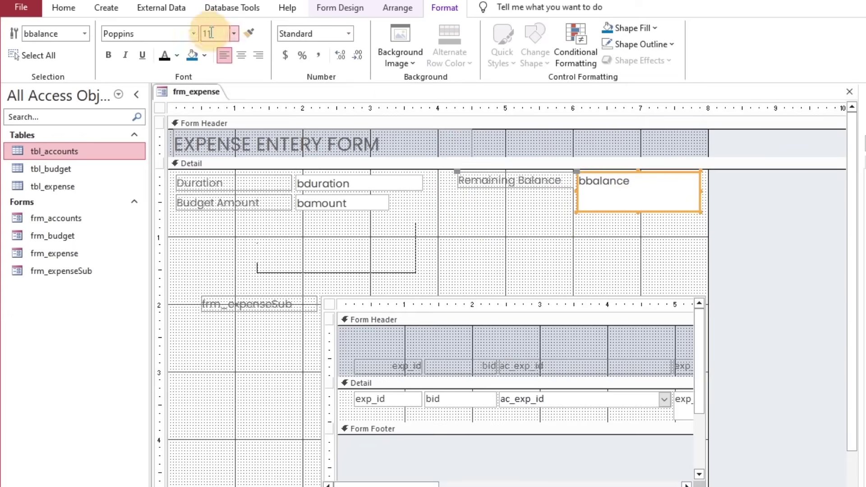
{"action": "left_click", "coordinate": [234, 34]}
{"action": "left_click", "coordinate": [226, 155]}
{"action": "left_click", "coordinate": [538, 207]}
{"action": "left_click", "coordinate": [639, 192]}
{"action": "left_click_drag", "start_coordinate": [638, 212], "coordinate": [640, 208]}
Step: Delete the frm_expenseSub label, move the subform directly below the budget fields and enlarge it to about 8.83 by 4.17 inches
{"action": "left_click", "coordinate": [519, 252]}
{"action": "left_click", "coordinate": [260, 304]}
{"action": "key", "text": "Delete"}
{"action": "left_click_drag", "start_coordinate": [469, 338], "coordinate": [323, 259]}
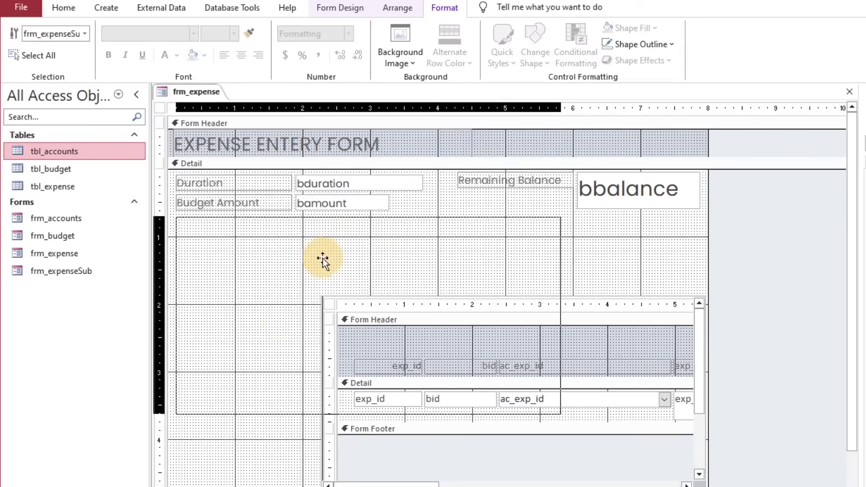
{"action": "left_click_drag", "start_coordinate": [561, 414], "coordinate": [772, 486]}
Step: Align the Remaining Balance field with the subform's far edge and stretch the title label across the full form width
{"action": "left_click_drag", "start_coordinate": [672, 187], "coordinate": [741, 189]}
{"action": "left_click", "coordinate": [433, 145]}
{"action": "left_click_drag", "start_coordinate": [472, 143], "coordinate": [771, 143]}
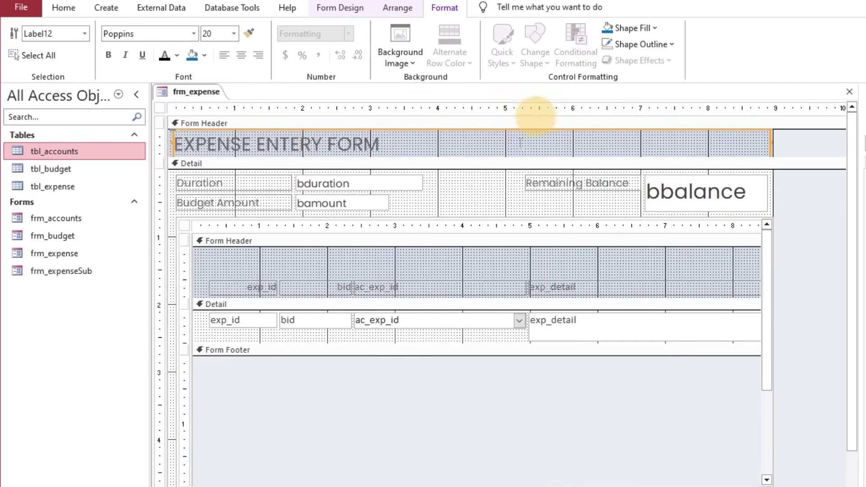
Step: Preview the main form layout in Form View and return to Design View
{"action": "left_click", "coordinate": [489, 202]}
{"action": "key", "text": "F5"}
{"action": "left_click", "coordinate": [600, 178]}
{"action": "right_click", "coordinate": [196, 91]}
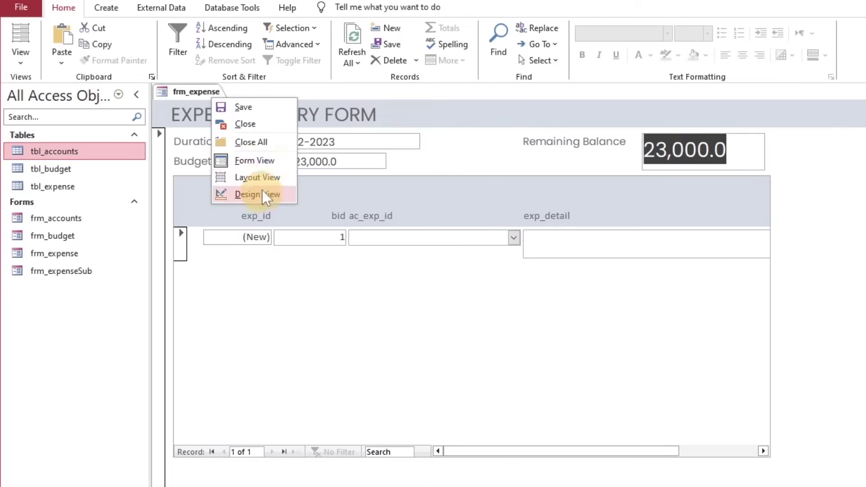
{"action": "left_click", "coordinate": [246, 193]}
Step: Arrange the subform's controls and column labels in a tabular layout and remove the padding between them
{"action": "left_click_drag", "start_coordinate": [260, 342], "coordinate": [259, 359]}
{"action": "left_click_drag", "start_coordinate": [188, 288], "coordinate": [188, 321]}
{"action": "right_click", "coordinate": [243, 320]}
{"action": "mouse_move", "coordinate": [289, 482]}
{"action": "left_click", "coordinate": [393, 482]}
{"action": "left_click", "coordinate": [188, 326]}
{"action": "left_click_drag", "start_coordinate": [235, 342], "coordinate": [187, 287]}
{"action": "left_click", "coordinate": [398, 7]}
{"action": "left_click", "coordinate": [613, 52]}
{"action": "left_click", "coordinate": [627, 84]}
Step: Move the subform's column labels to the top of its header and adjust the control margins of all its controls
{"action": "left_click", "coordinate": [238, 306]}
{"action": "left_click_drag", "start_coordinate": [235, 321], "coordinate": [234, 267]}
{"action": "left_click", "coordinate": [244, 266]}
{"action": "left_click", "coordinate": [184, 287]}
{"action": "left_click_drag", "start_coordinate": [184, 257], "coordinate": [184, 320]}
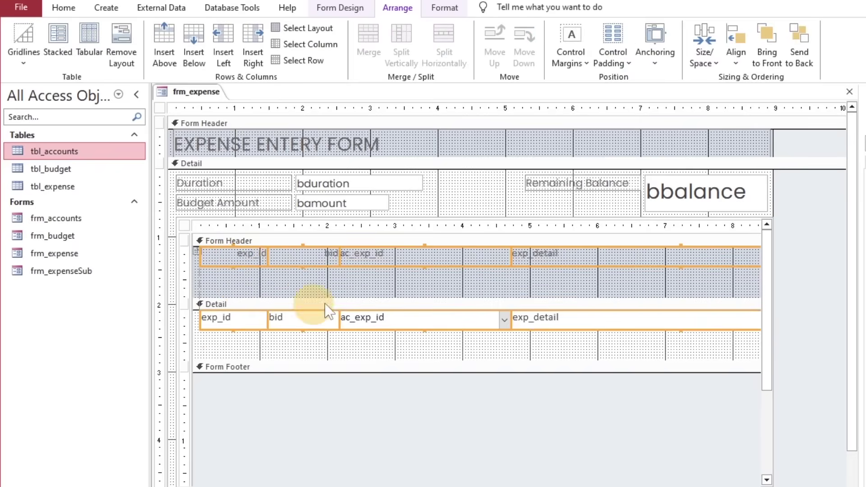
{"action": "left_click", "coordinate": [571, 52]}
{"action": "left_click", "coordinate": [584, 112]}
Step: Format all subform controls and column labels with the Poppins font and black text
{"action": "left_click", "coordinate": [444, 8]}
{"action": "left_click", "coordinate": [143, 34]}
{"action": "type", "text": "Poppins"}
{"action": "key", "text": "Return"}
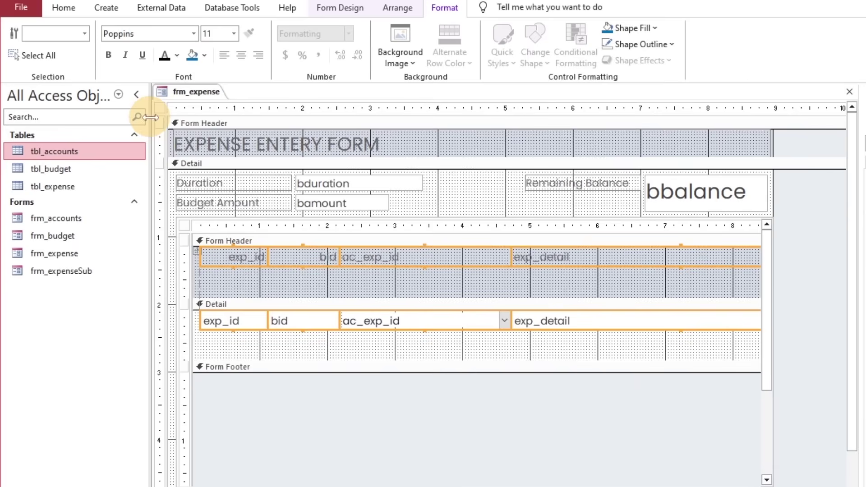
{"action": "left_click", "coordinate": [177, 56]}
{"action": "left_click", "coordinate": [178, 99]}
Step: Move the subform's table to the section's near edge and delete its bid column
{"action": "left_click", "coordinate": [261, 352]}
{"action": "left_click_drag", "start_coordinate": [184, 257], "coordinate": [224, 322]}
{"action": "left_click_drag", "start_coordinate": [312, 348], "coordinate": [315, 263]}
{"action": "key", "text": "Delete"}
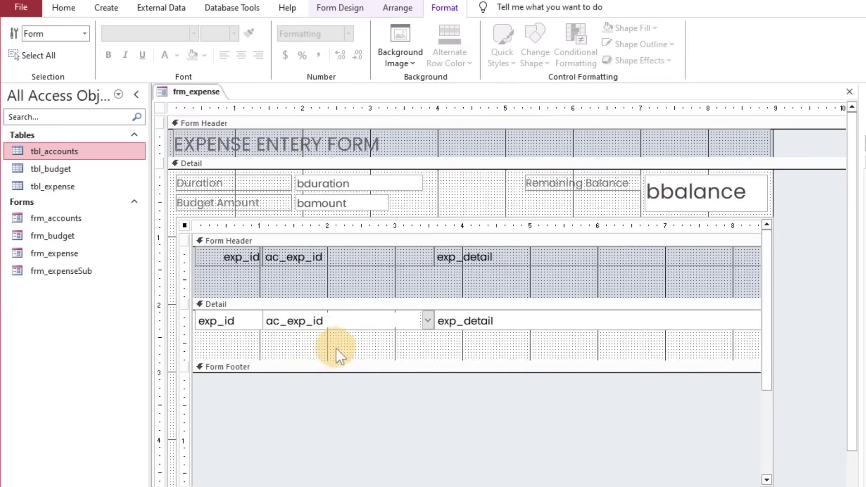
{"action": "left_click", "coordinate": [337, 349]}
Step: Narrow the subform's ac_exp_id column and resize the exp_detail column beside exp_amount
{"action": "left_click", "coordinate": [381, 323]}
{"action": "left_click_drag", "start_coordinate": [435, 321], "coordinate": [403, 321]}
{"action": "left_click", "coordinate": [469, 322]}
{"action": "left_click_drag", "start_coordinate": [623, 320], "coordinate": [536, 321]}
{"action": "left_click", "coordinate": [592, 348]}
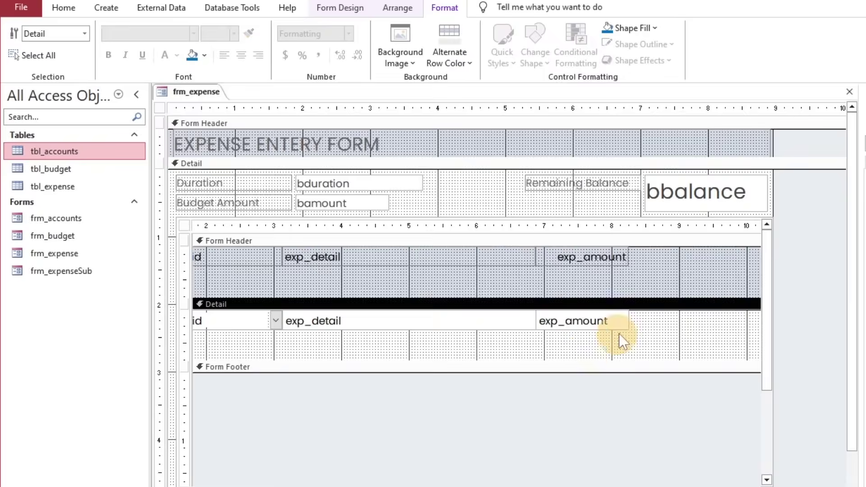
Step: Rename the subform's exp_amount and exp_detail column labels to Amount and Detail
{"action": "left_click", "coordinate": [591, 257]}
{"action": "double_click", "coordinate": [591, 257]}
{"action": "type", "text": "Amount"}
{"action": "key", "text": "Return"}
{"action": "left_click", "coordinate": [316, 257]}
{"action": "double_click", "coordinate": [316, 257]}
{"action": "type", "text": "Detail"}
{"action": "key", "text": "Return"}
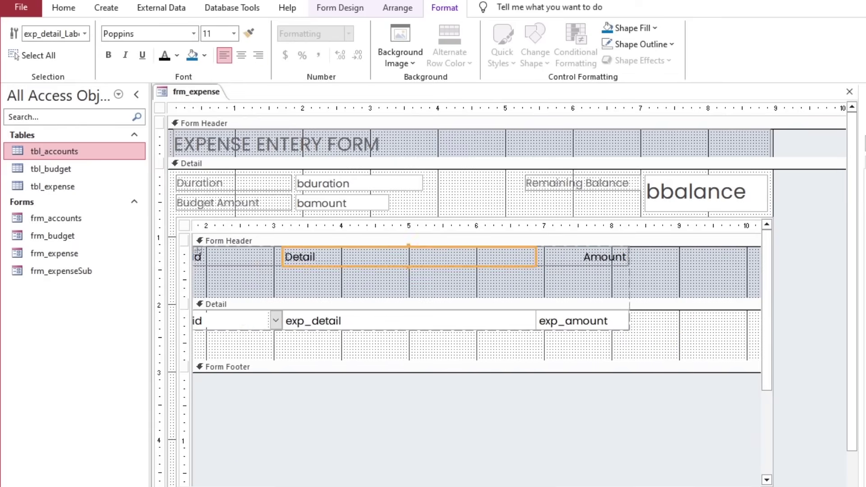
Step: Rename the subform's ac_exp_id and exp_id column labels to Expense and ID, and shrink its sections to the row height
{"action": "left_click", "coordinate": [237, 257]}
{"action": "left_click", "coordinate": [319, 257]}
{"action": "left_click_drag", "start_coordinate": [318, 257], "coordinate": [236, 257]}
{"action": "type", "text": "Expense"}
{"action": "key", "text": "Return"}
{"action": "left_click", "coordinate": [221, 258]}
{"action": "left_click", "coordinate": [222, 258]}
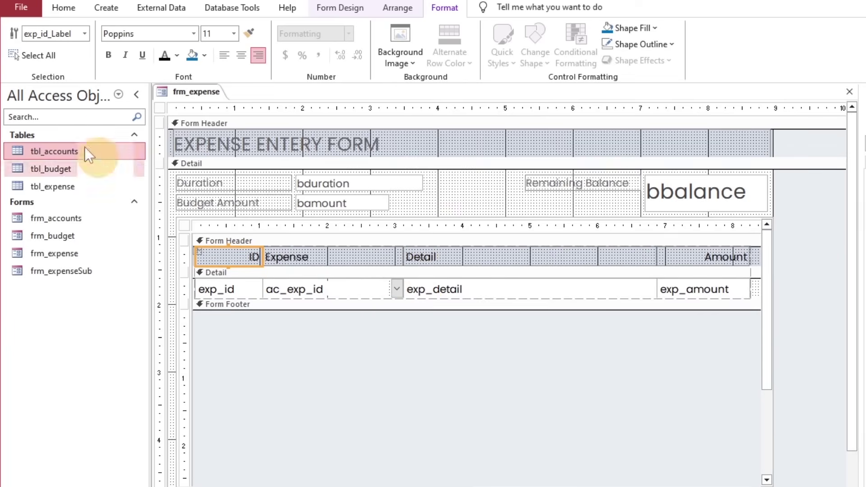
Step: Switch to Form View and examine the Expense choices and the record selectors of the form and subform
{"action": "left_click", "coordinate": [63, 7]}
{"action": "left_click", "coordinate": [20, 43]}
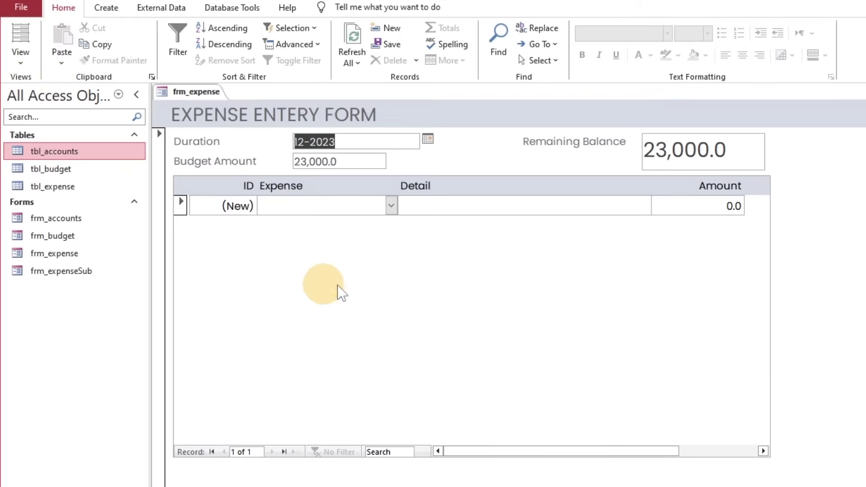
{"action": "left_click", "coordinate": [392, 206]}
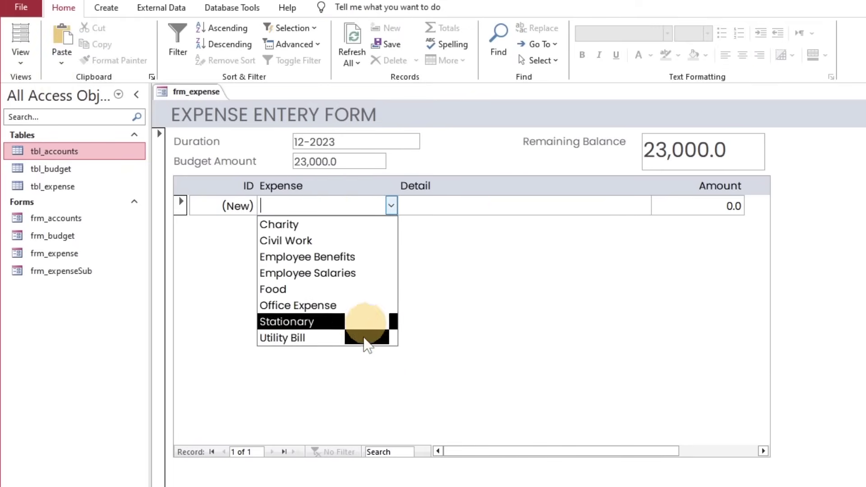
{"action": "left_click", "coordinate": [483, 204]}
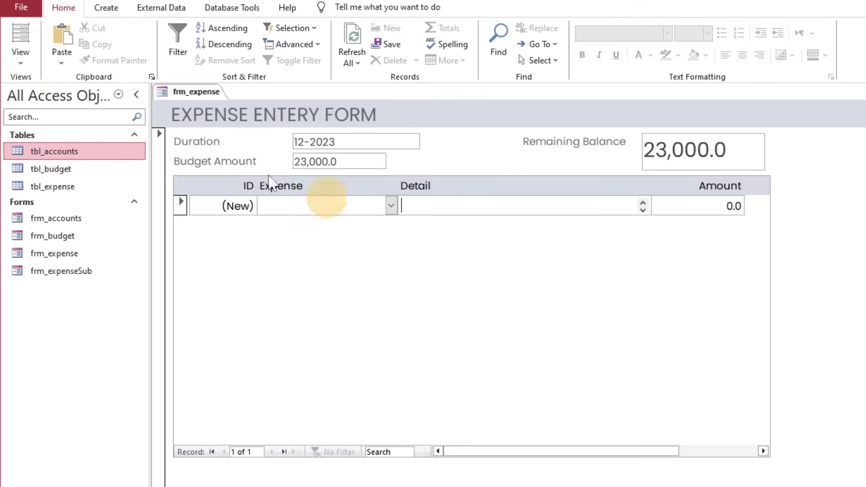
{"action": "right_click", "coordinate": [204, 96]}
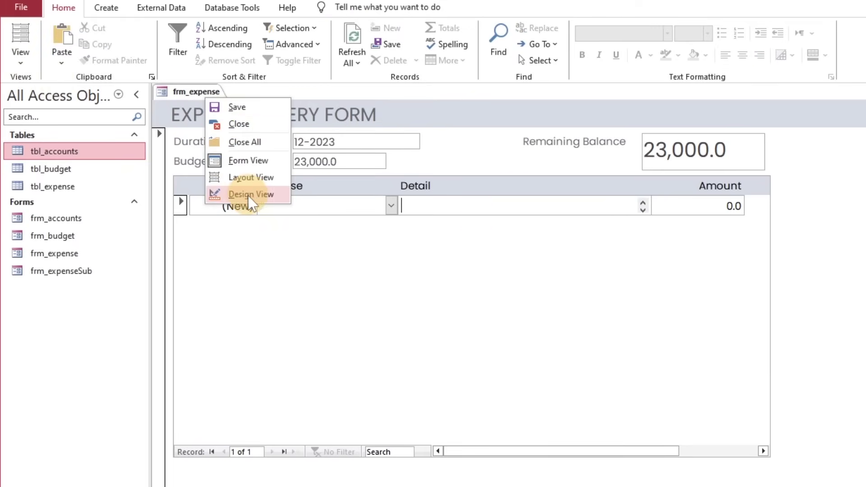
{"action": "left_click", "coordinate": [162, 170]}
{"action": "left_click", "coordinate": [180, 206]}
{"action": "left_click", "coordinate": [161, 185]}
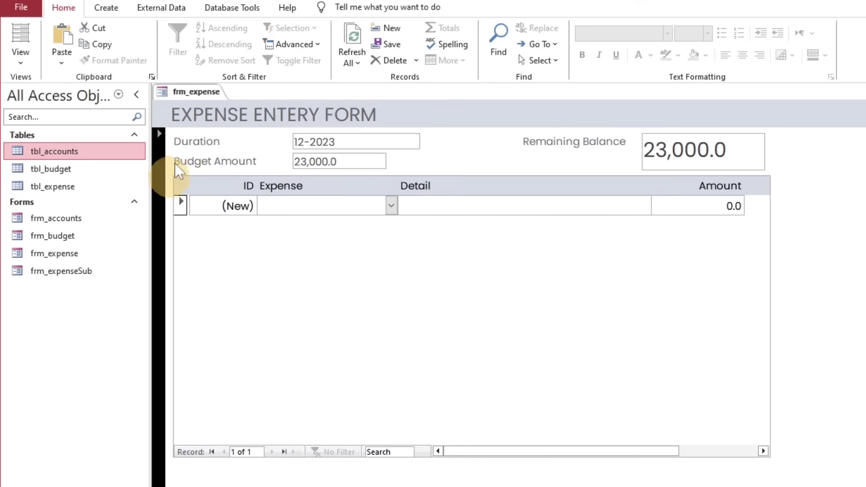
Step: Return to Design View, show the main form's properties and set Auto Center to Yes
{"action": "right_click", "coordinate": [197, 90]}
{"action": "left_click", "coordinate": [239, 185]}
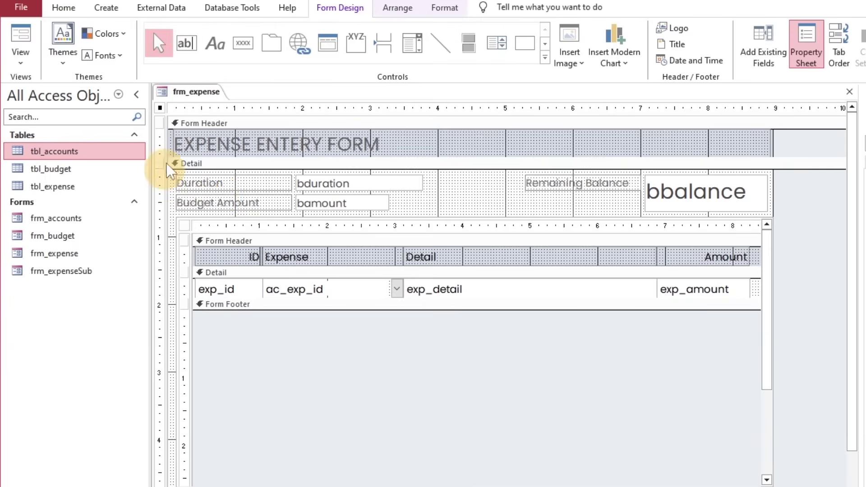
{"action": "double_click", "coordinate": [160, 108]}
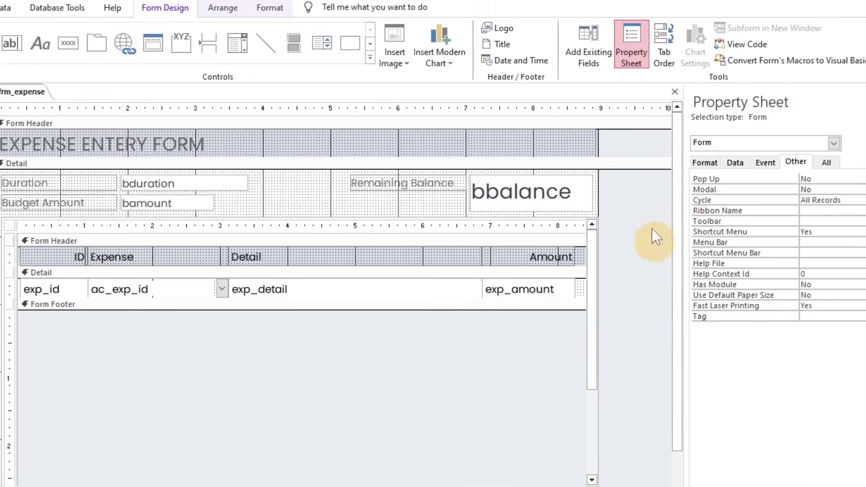
{"action": "left_click", "coordinate": [763, 306]}
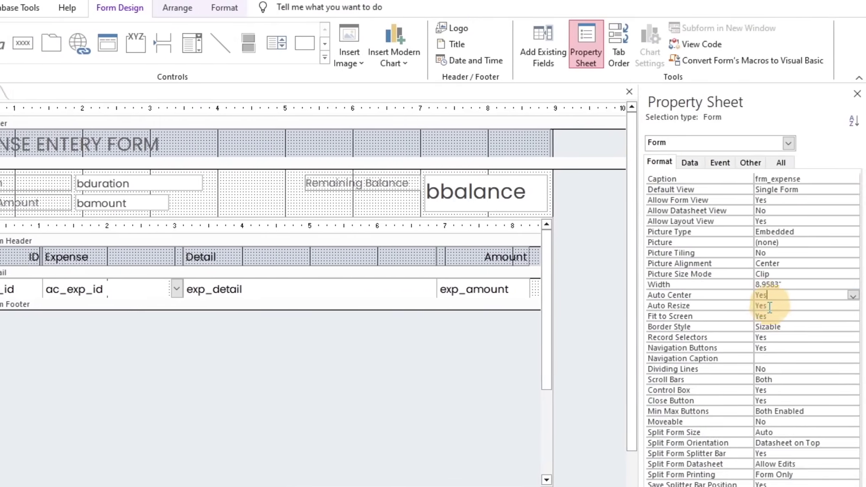
{"action": "left_click", "coordinate": [773, 316]}
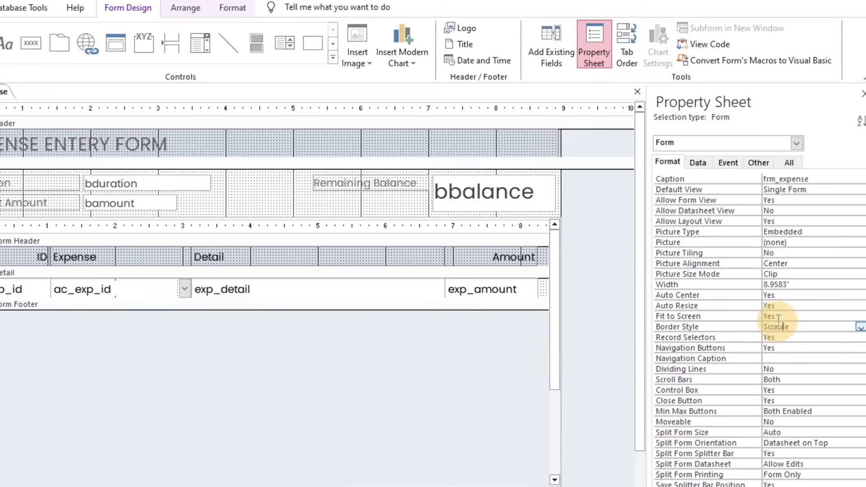
Step: Set the main form's Record Selectors and Navigation Buttons to No and its Scroll Bars to Neither
{"action": "left_click", "coordinate": [728, 340]}
{"action": "left_click", "coordinate": [862, 338]}
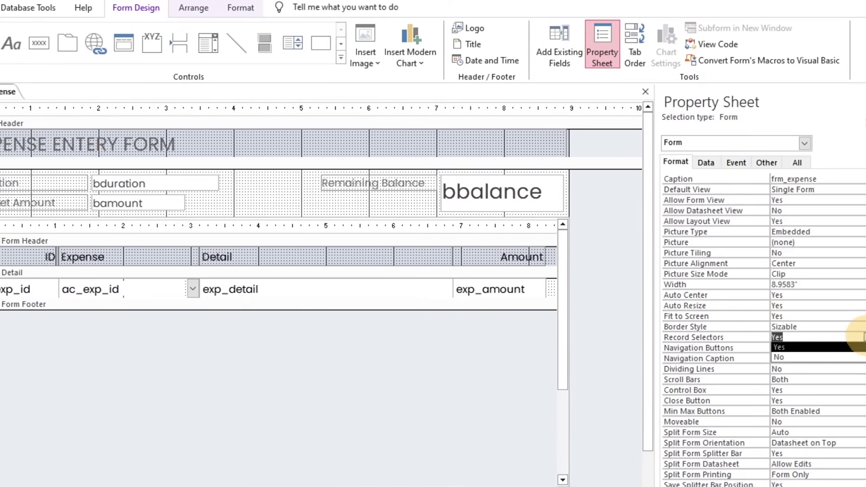
{"action": "left_click", "coordinate": [844, 357]}
{"action": "left_click", "coordinate": [862, 348]}
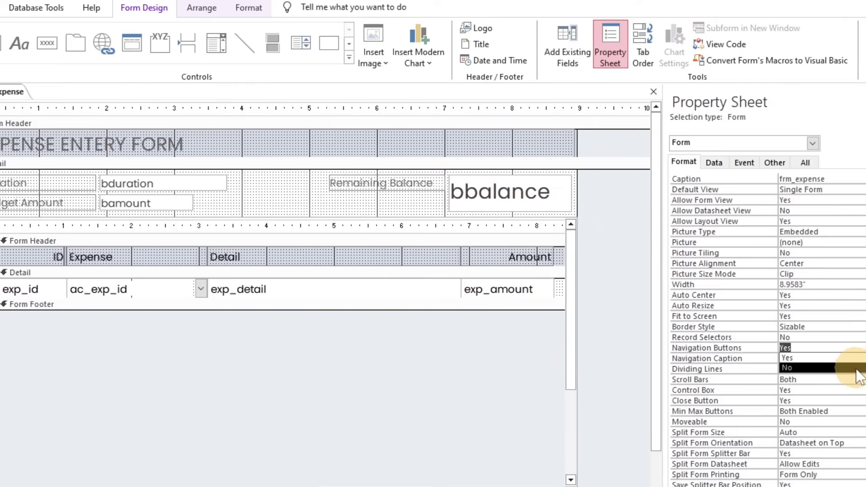
{"action": "left_click", "coordinate": [820, 367]}
{"action": "left_click", "coordinate": [861, 380]}
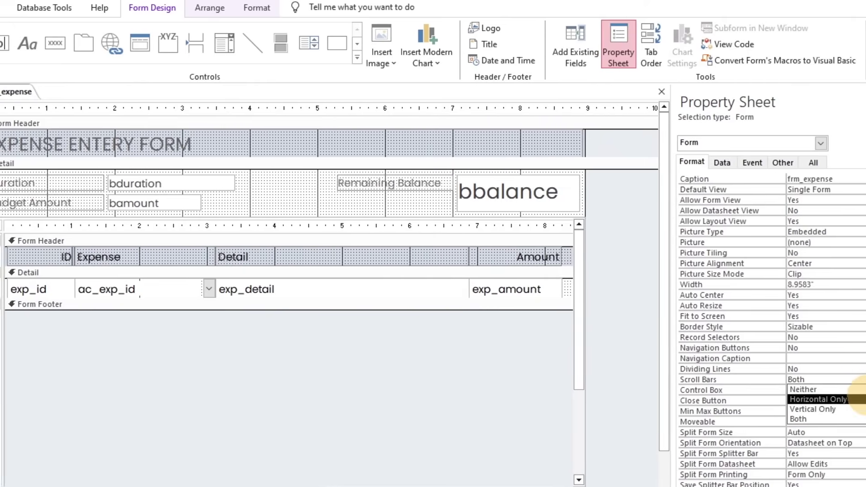
{"action": "left_click", "coordinate": [839, 390]}
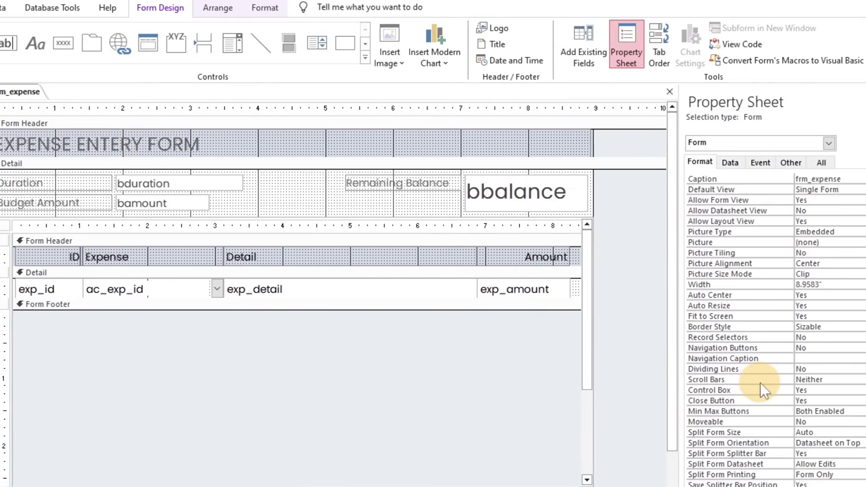
Step: Set the main form's Control Box and Close Button to No and its Min Max Buttons to None
{"action": "left_click", "coordinate": [861, 401]}
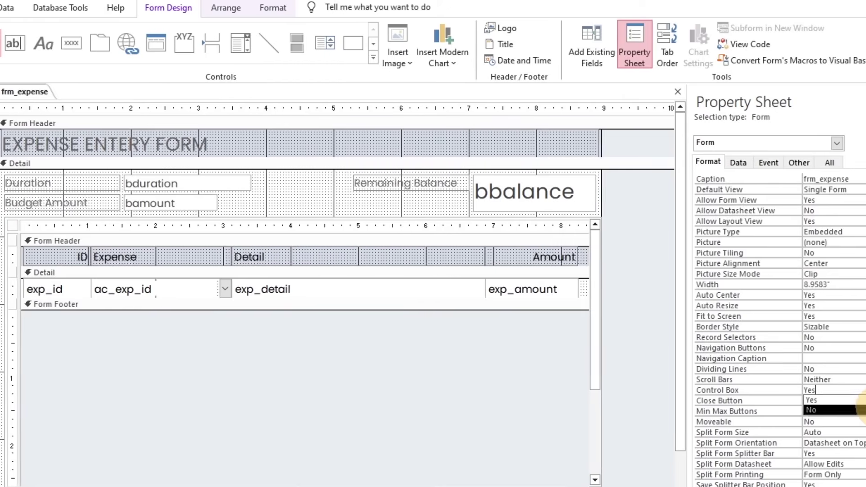
{"action": "left_click", "coordinate": [813, 410]}
{"action": "left_click", "coordinate": [861, 401]}
{"action": "left_click", "coordinate": [848, 421]}
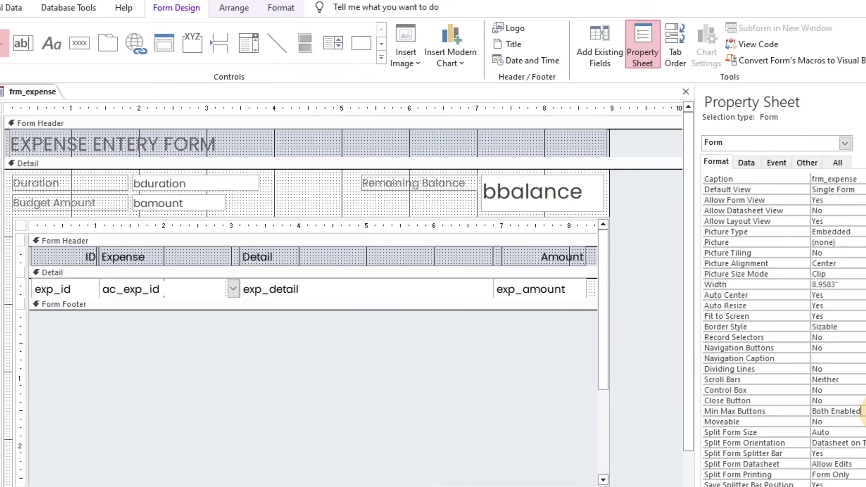
{"action": "left_click", "coordinate": [861, 411]}
{"action": "left_click", "coordinate": [849, 421]}
{"action": "left_click", "coordinate": [848, 380]}
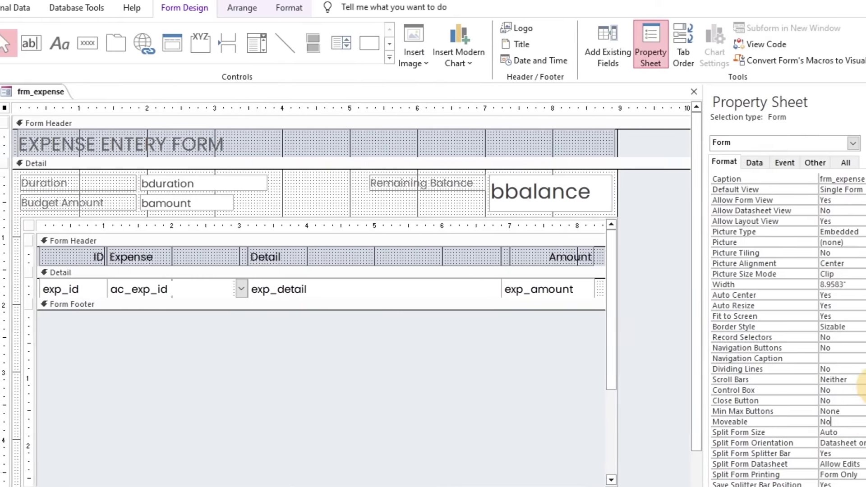
Step: Show the form properties of the frm_expenseSub subform and set its Record Selectors and Navigation Buttons to No
{"action": "left_click", "coordinate": [87, 253]}
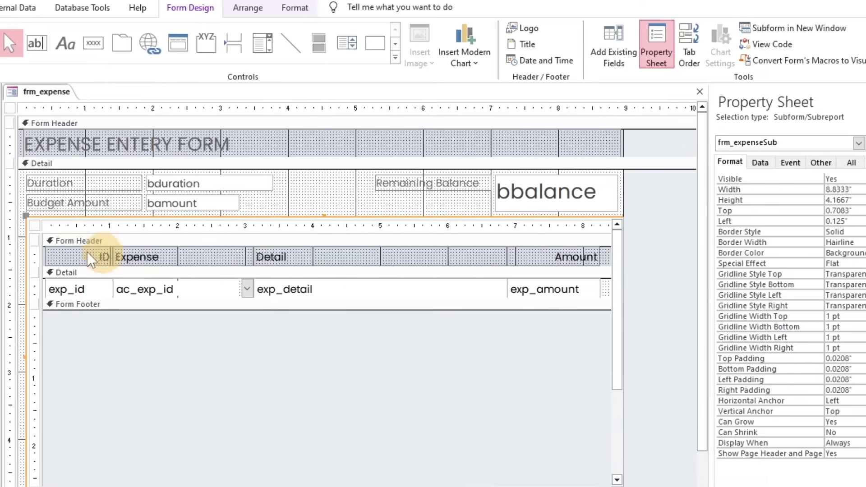
{"action": "left_click", "coordinate": [34, 227]}
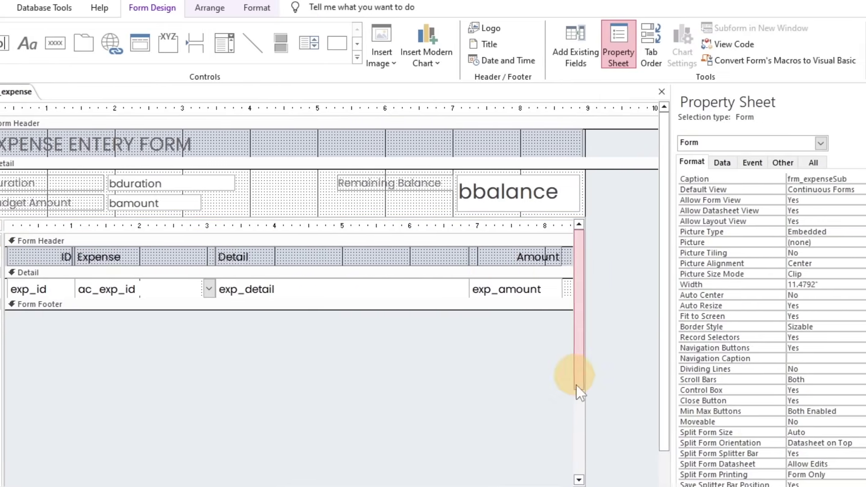
{"action": "left_click_drag", "start_coordinate": [614, 383], "coordinate": [614, 339]}
{"action": "left_click_drag", "start_coordinate": [540, 343], "coordinate": [532, 302]}
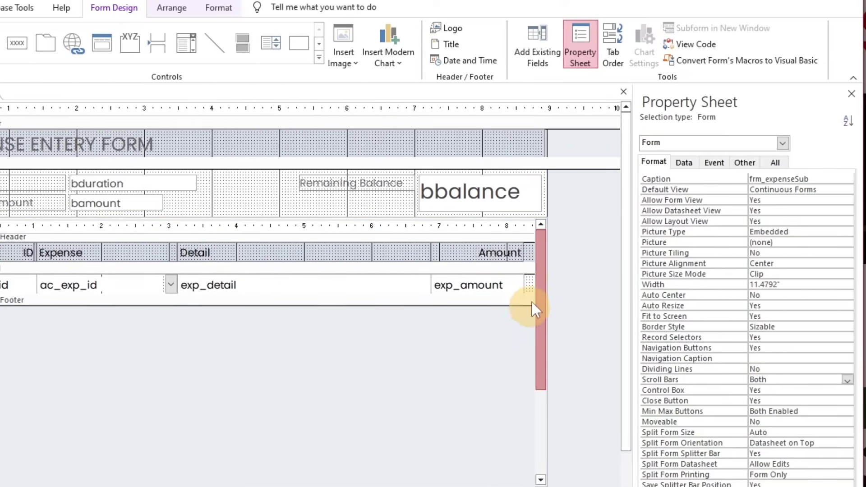
{"action": "left_click", "coordinate": [773, 327]}
{"action": "left_click", "coordinate": [848, 337]}
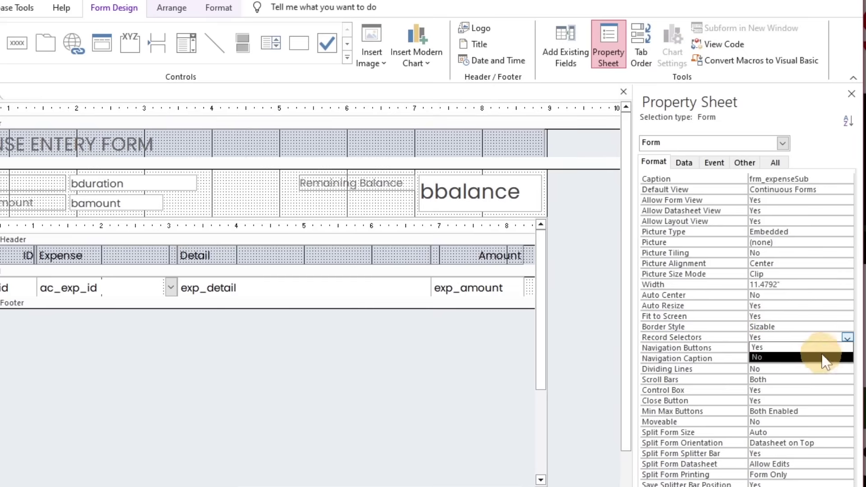
{"action": "left_click", "coordinate": [767, 358]}
{"action": "left_click", "coordinate": [847, 348]}
{"action": "left_click", "coordinate": [770, 369]}
Step: Set the subform's Scroll Bars to Vertical Only, its Control Box and Close Button to No, and its Min Max Buttons to None
{"action": "left_click", "coordinate": [848, 380]}
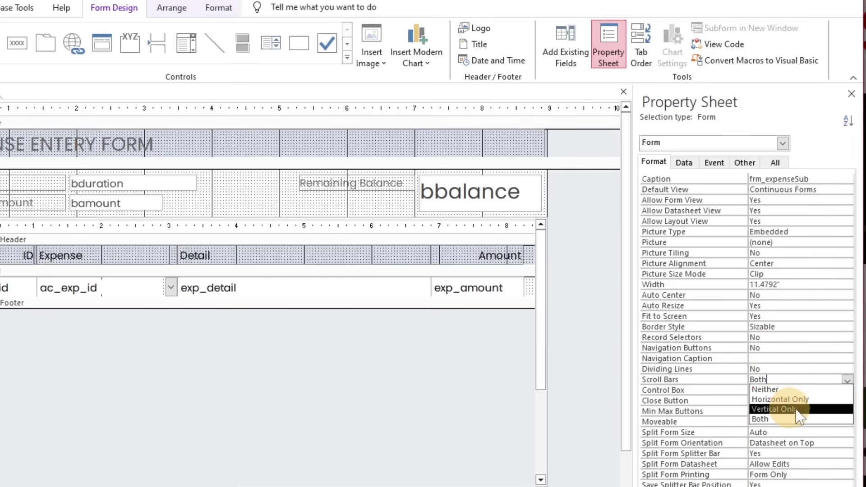
{"action": "left_click", "coordinate": [789, 410]}
{"action": "left_click", "coordinate": [847, 390]}
{"action": "left_click", "coordinate": [817, 410]}
{"action": "left_click", "coordinate": [847, 402]}
{"action": "left_click", "coordinate": [809, 420]}
{"action": "left_click", "coordinate": [847, 412]}
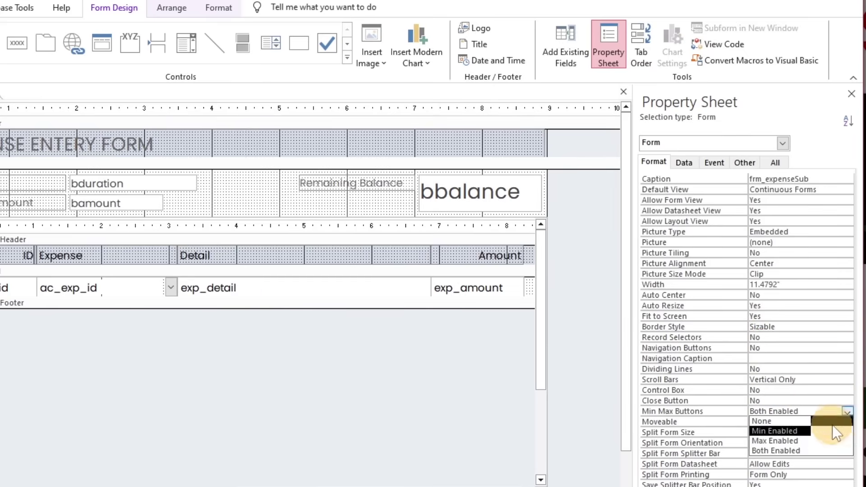
{"action": "left_click", "coordinate": [833, 423]}
{"action": "left_click", "coordinate": [591, 364]}
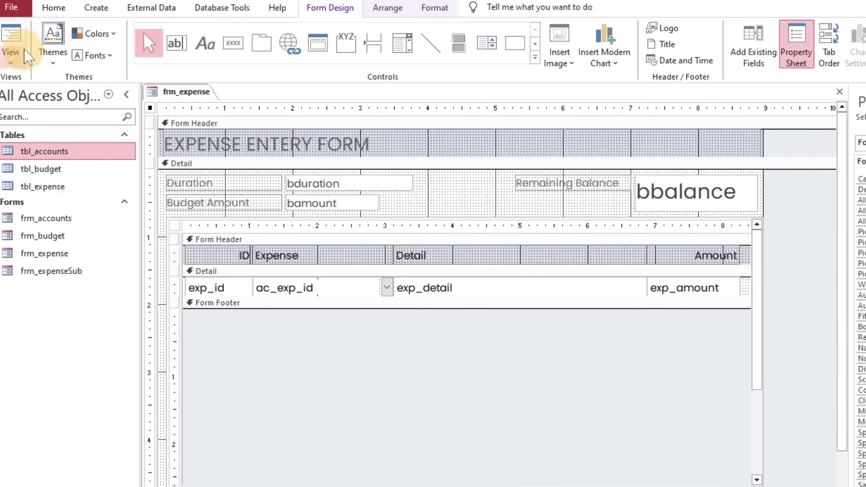
Step: Check frm_expense in Form View and return to Design View
{"action": "left_click", "coordinate": [11, 42]}
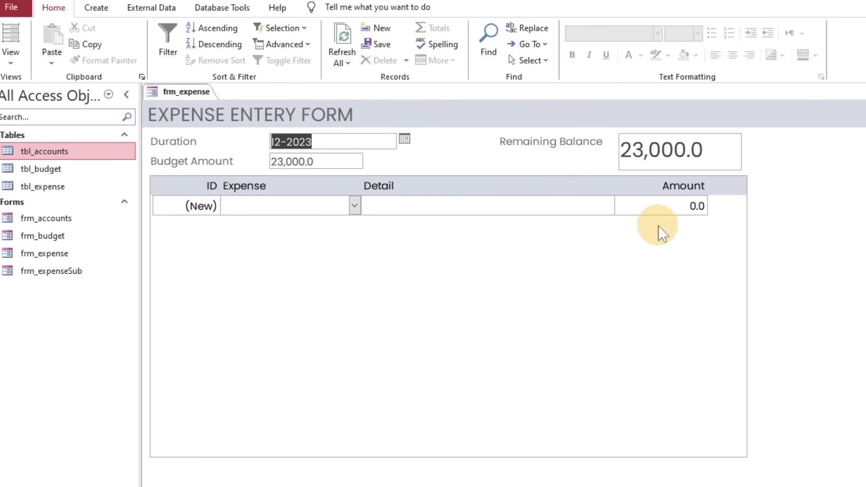
{"action": "right_click", "coordinate": [197, 93]}
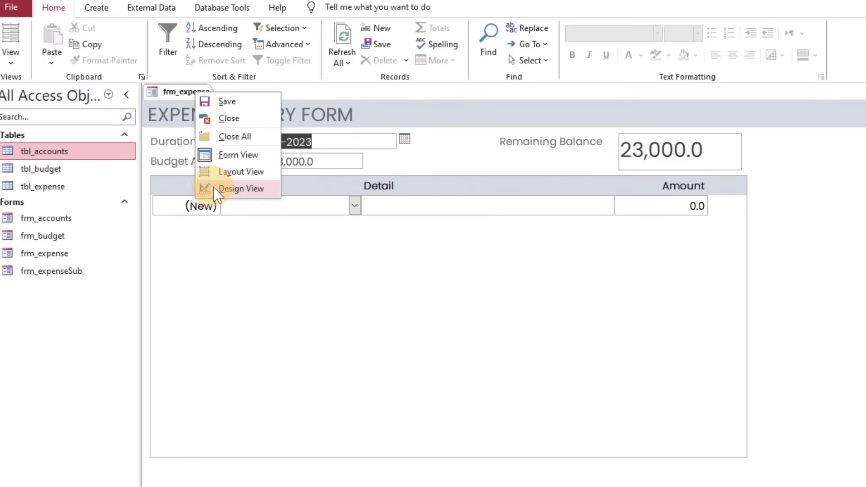
{"action": "left_click", "coordinate": [217, 192]}
Step: Place an Edit command button beside exp_amount in the subform's Detail section and a copy captioned Delete next to it
{"action": "left_click_drag", "start_coordinate": [280, 475], "coordinate": [546, 474]}
{"action": "left_click", "coordinate": [457, 280]}
{"action": "left_click_drag", "start_coordinate": [450, 297], "coordinate": [429, 300]}
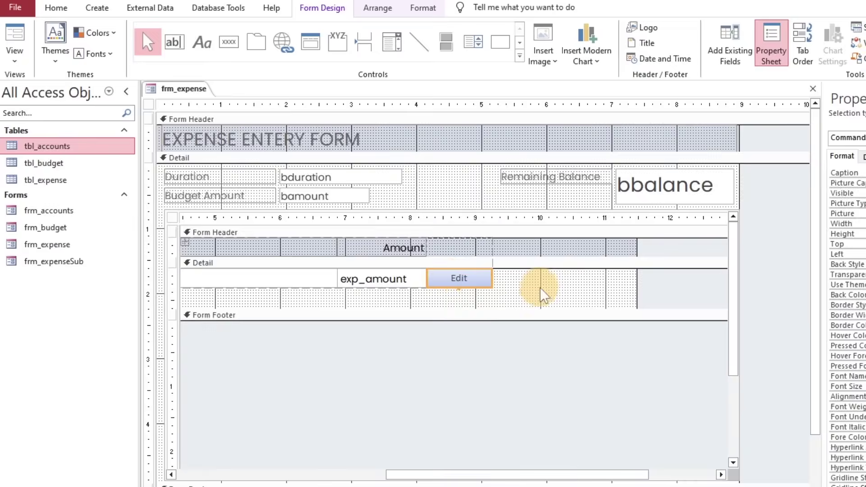
{"action": "key", "text": "ctrl+c"}
{"action": "key", "text": "ctrl+v"}
{"action": "left_click_drag", "start_coordinate": [479, 299], "coordinate": [524, 279]}
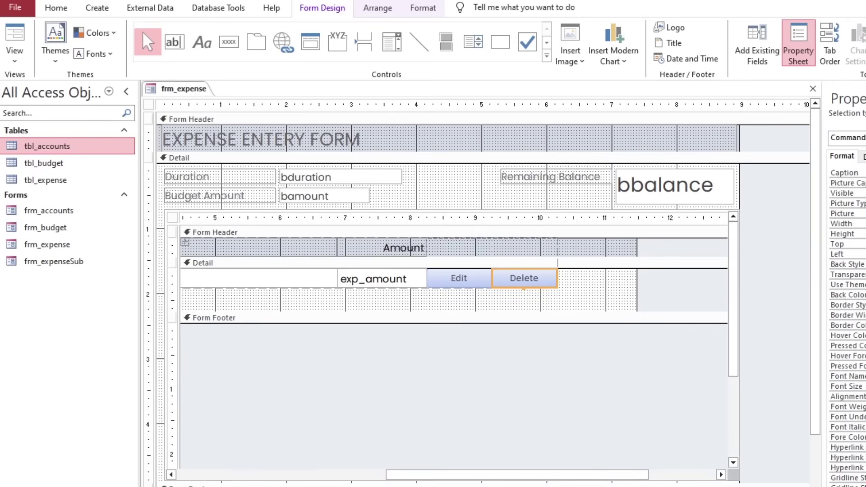
Step: Apply a blue quick style to the Edit button and an orange quick style to the Delete button
{"action": "left_click", "coordinate": [561, 213]}
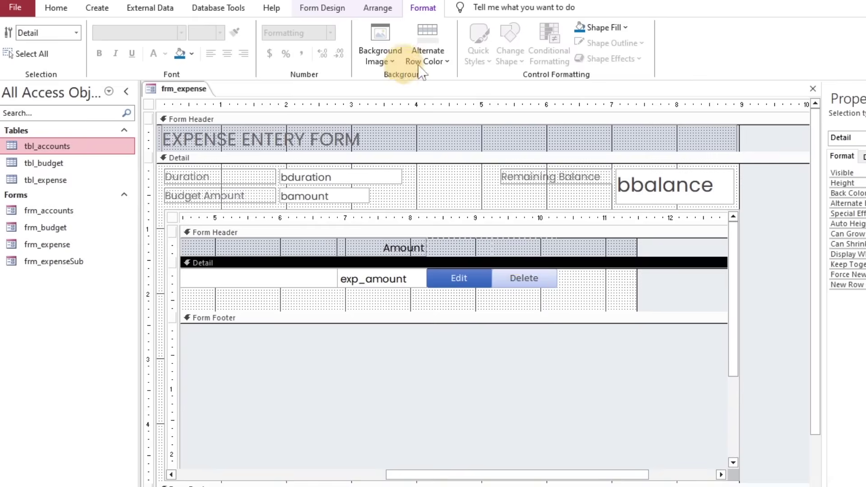
{"action": "left_click", "coordinate": [524, 278]}
{"action": "left_click", "coordinate": [478, 43]}
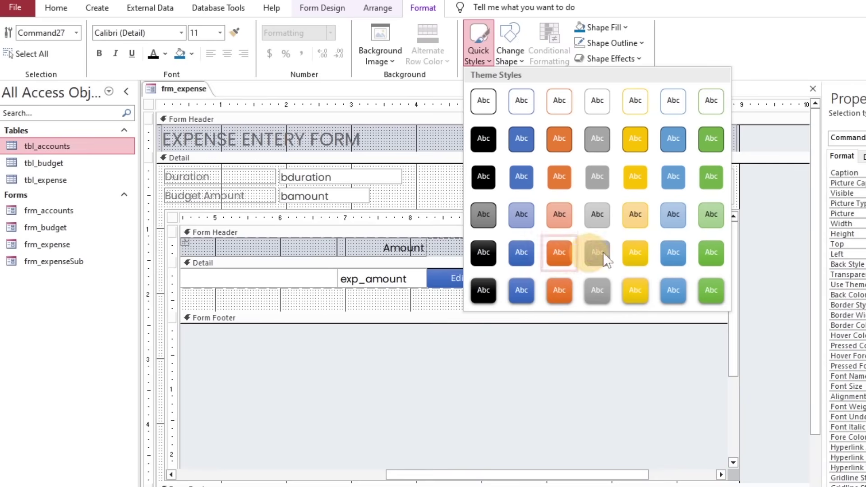
{"action": "left_click", "coordinate": [559, 289]}
Step: Fill the Delete button with dark red and the Edit button with dark blue
{"action": "left_click", "coordinate": [605, 27]}
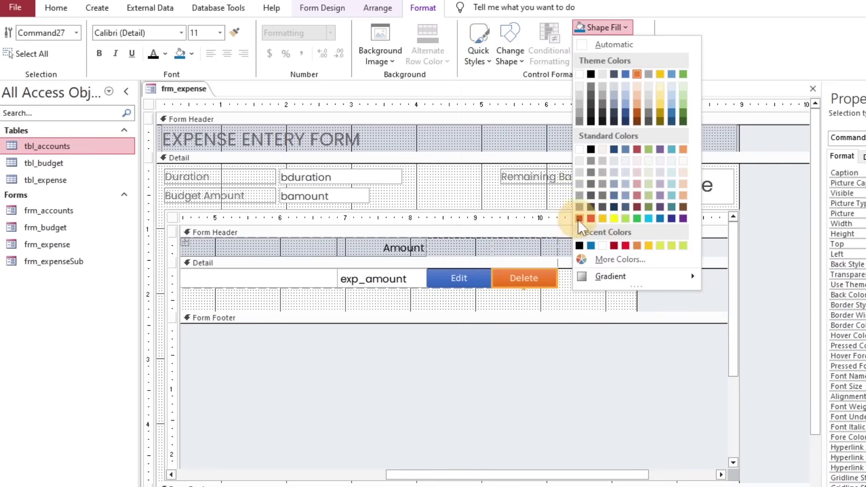
{"action": "left_click", "coordinate": [579, 219]}
{"action": "left_click", "coordinate": [594, 293]}
{"action": "left_click", "coordinate": [459, 278]}
{"action": "left_click", "coordinate": [611, 28]}
{"action": "left_click", "coordinate": [614, 207]}
{"action": "left_click", "coordinate": [591, 296]}
{"action": "left_click_drag", "start_coordinate": [631, 293], "coordinate": [461, 278]}
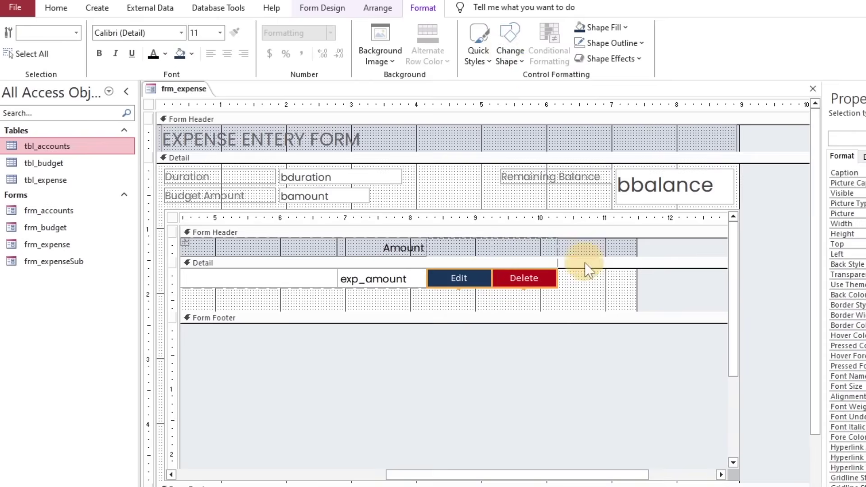
Step: Shrink the subform's Detail section to fit its controls and widen the subform on the main form to fit the Edit and Delete buttons
{"action": "left_click_drag", "start_coordinate": [638, 311], "coordinate": [543, 286]}
{"action": "left_click_drag", "start_coordinate": [519, 475], "coordinate": [271, 475]}
{"action": "left_click_drag", "start_coordinate": [740, 203], "coordinate": [776, 249]}
{"action": "left_click", "coordinate": [739, 325]}
{"action": "left_click_drag", "start_coordinate": [740, 481], "coordinate": [844, 477]}
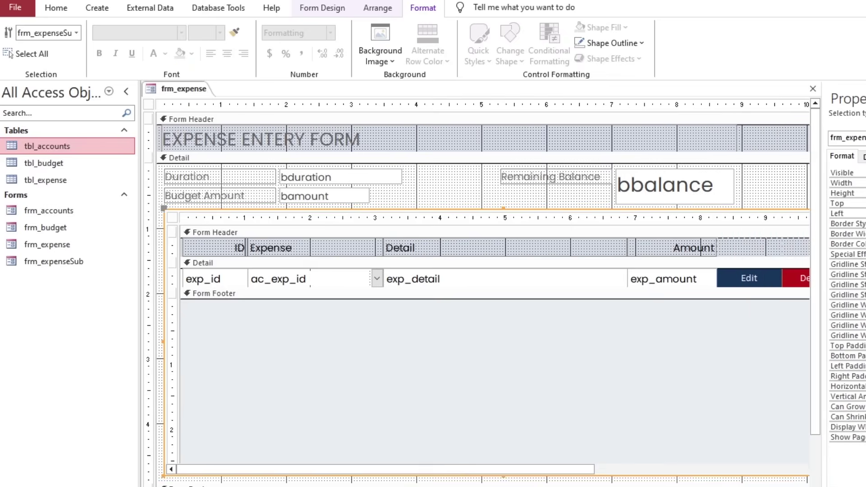
Step: Move the Remaining Balance label and bbalance box to the widened form's right edge and extend the title label to match
{"action": "left_click_drag", "start_coordinate": [707, 186], "coordinate": [745, 188]}
{"action": "left_click", "coordinate": [637, 143]}
{"action": "left_click_drag", "start_coordinate": [666, 139], "coordinate": [770, 139]}
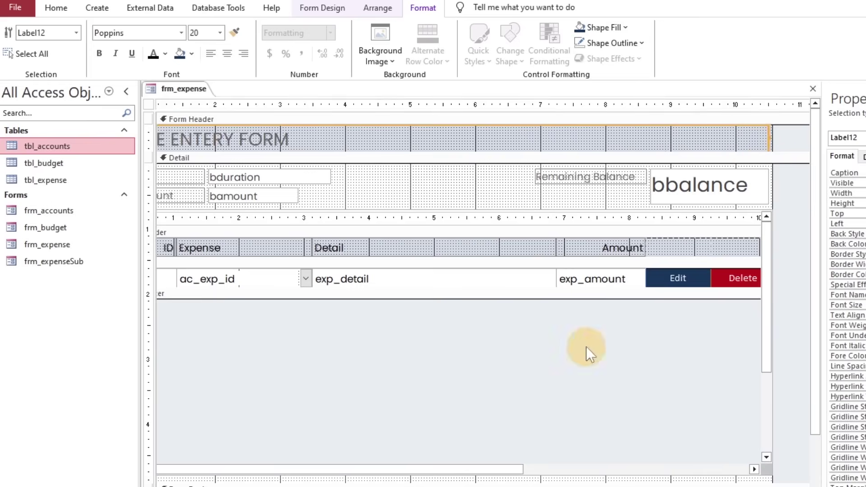
Step: Examine the subform's buttons and Expense field in Form View and return to Design View
{"action": "left_click", "coordinate": [213, 278]}
{"action": "left_click", "coordinate": [56, 7]}
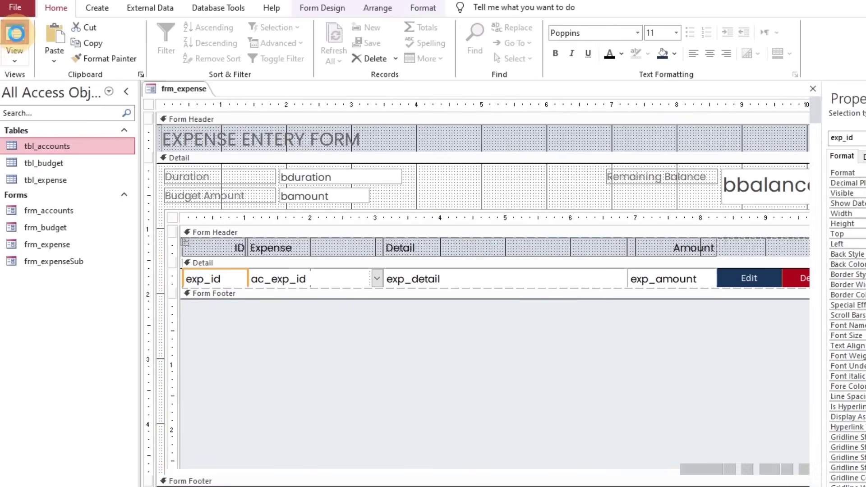
{"action": "left_click", "coordinate": [15, 33]}
{"action": "left_click", "coordinate": [770, 202]}
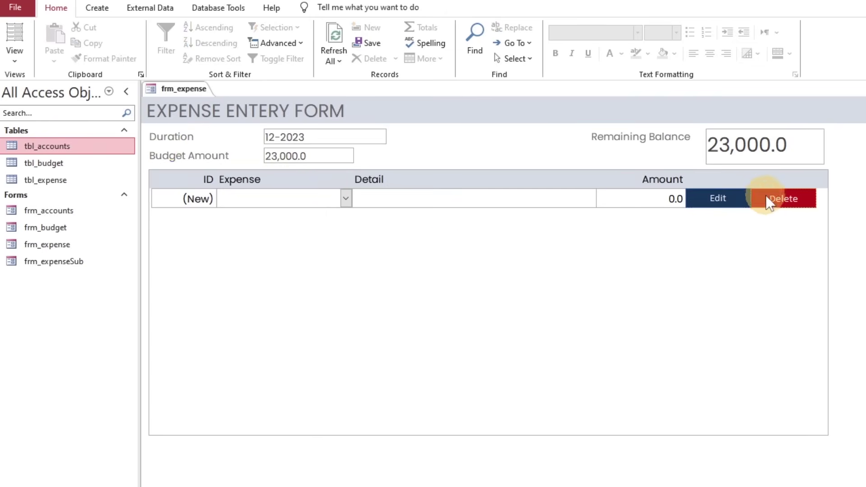
{"action": "left_click", "coordinate": [333, 206]}
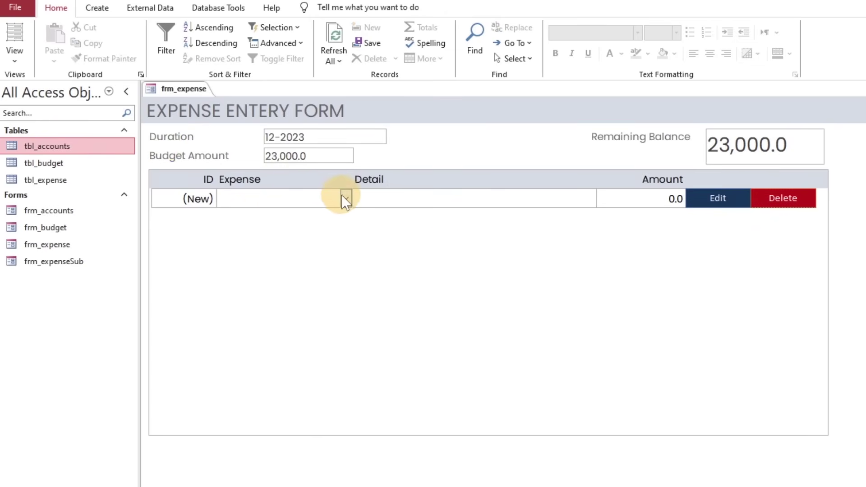
{"action": "left_click", "coordinate": [346, 199]}
{"action": "right_click", "coordinate": [198, 89]}
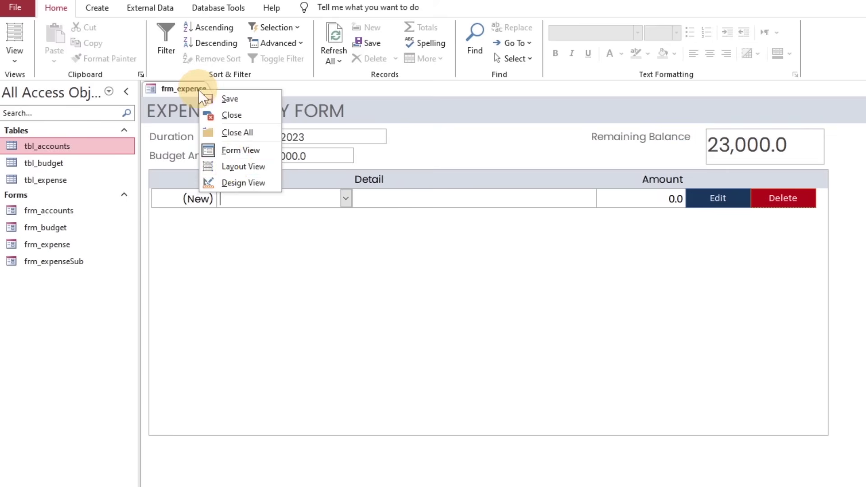
{"action": "left_click", "coordinate": [238, 183]}
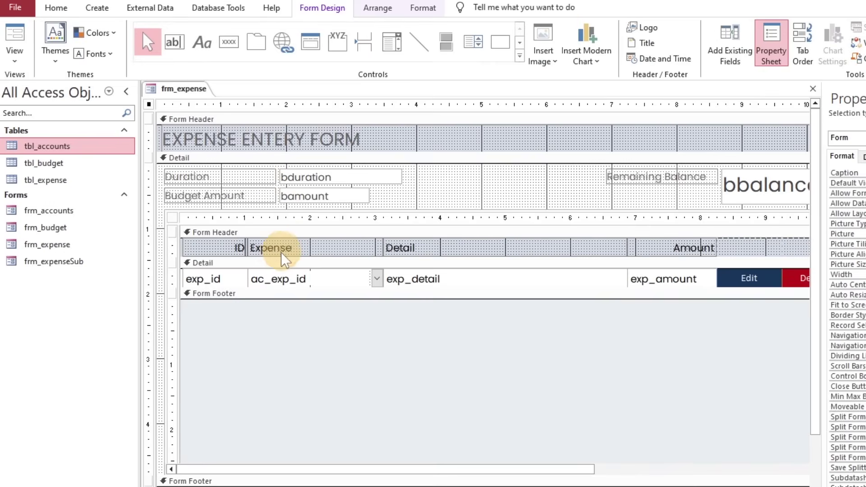
Step: Close frm_expense, saving the changes to both the form and frm_expenseSub
{"action": "left_click", "coordinate": [389, 206]}
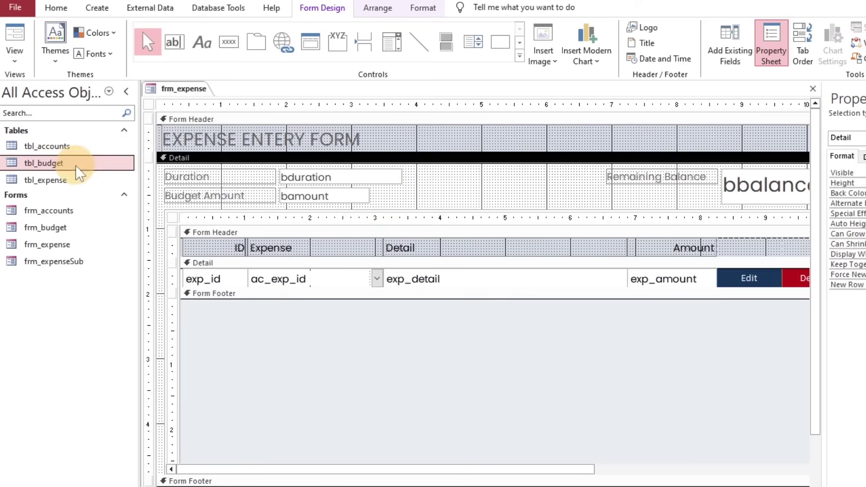
{"action": "left_click", "coordinate": [74, 179]}
{"action": "right_click", "coordinate": [189, 90]}
{"action": "left_click", "coordinate": [226, 116]}
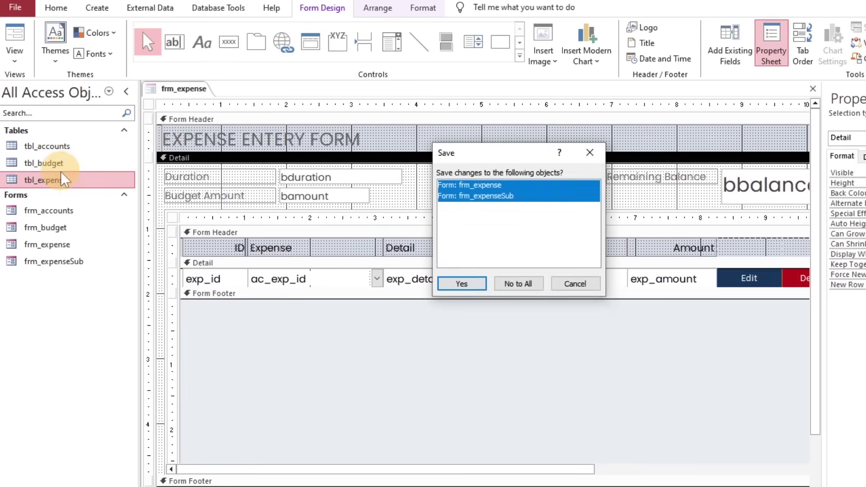
{"action": "left_click", "coordinate": [462, 284]}
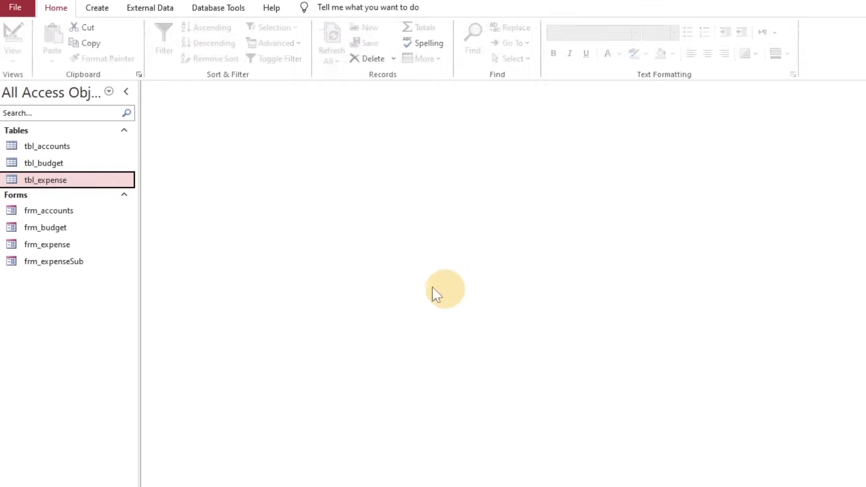
Step: Open the tbl_expense table in Design View
{"action": "right_click", "coordinate": [67, 178]}
{"action": "left_click", "coordinate": [104, 200]}
{"action": "left_click", "coordinate": [186, 142]}
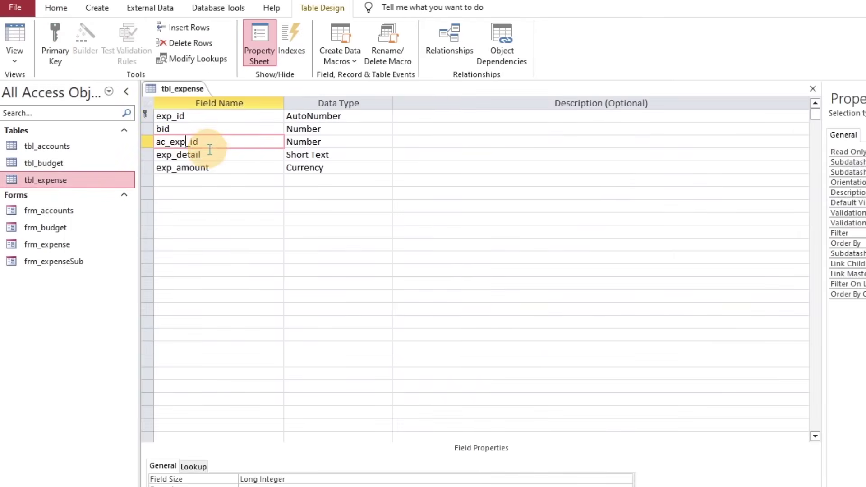
{"action": "key", "text": "Down"}
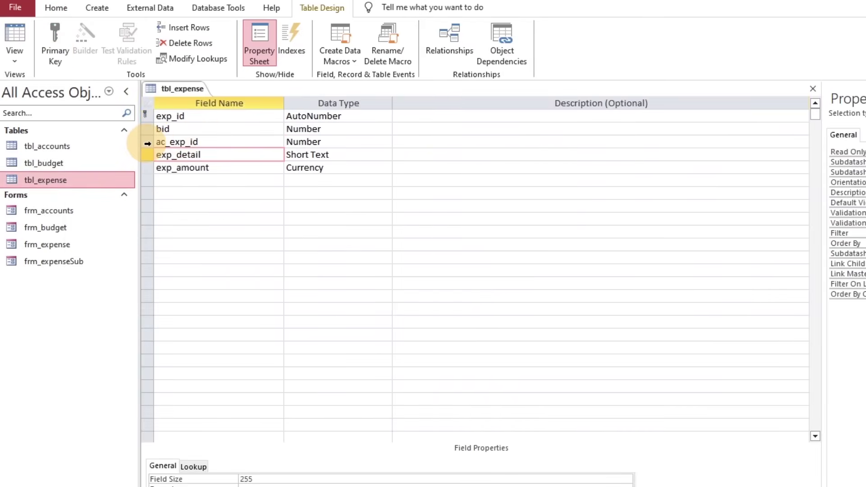
Step: Insert a Date/Time field named exp_dt above ac_exp_id in tbl_expense
{"action": "right_click", "coordinate": [147, 144]}
{"action": "left_click", "coordinate": [182, 217]}
{"action": "type", "text": "exp_d"}
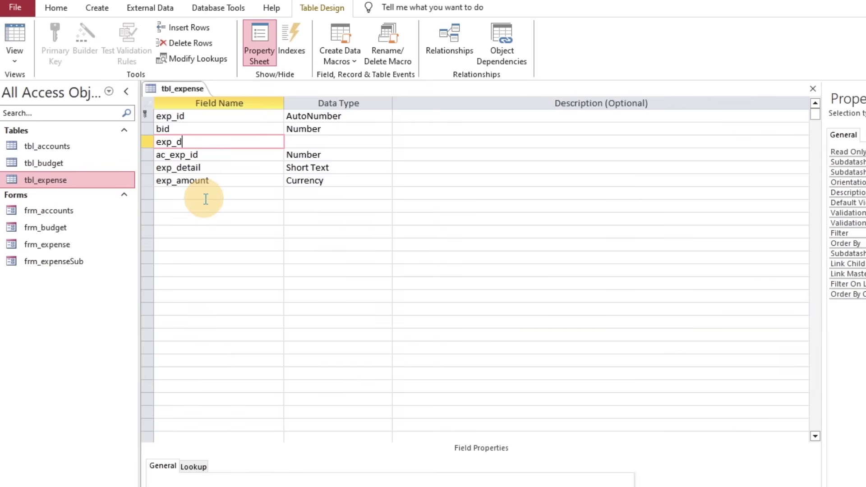
{"action": "type", "text": "t"}
{"action": "key", "text": "Tab"}
{"action": "type", "text": "Date/Time"}
{"action": "key", "text": "Tab"}
{"action": "left_click", "coordinate": [206, 158]}
{"action": "key", "text": "ctrl+a"}
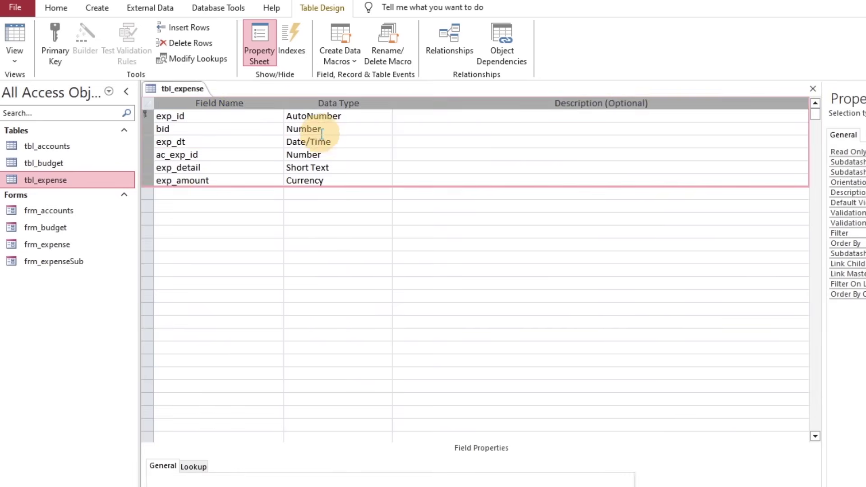
Step: Set the default value of the exp_dt field to Date()
{"action": "left_click", "coordinate": [311, 141]}
{"action": "left_click", "coordinate": [254, 426]}
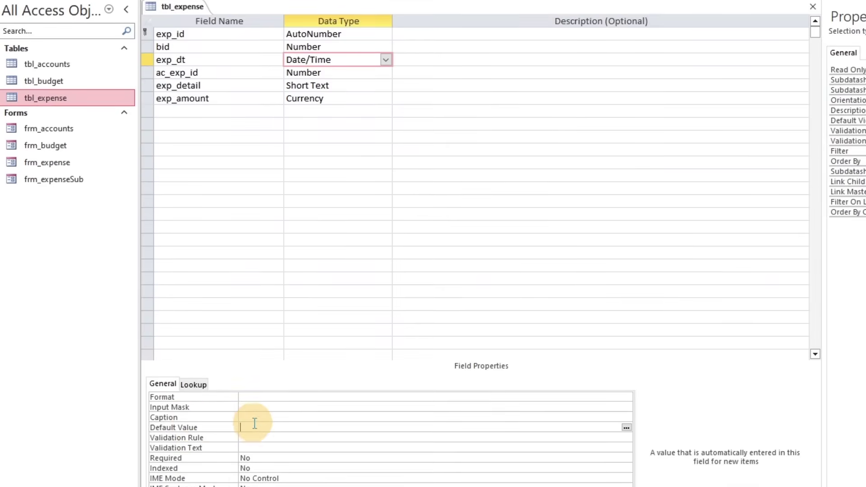
{"action": "type", "text": "Date()"}
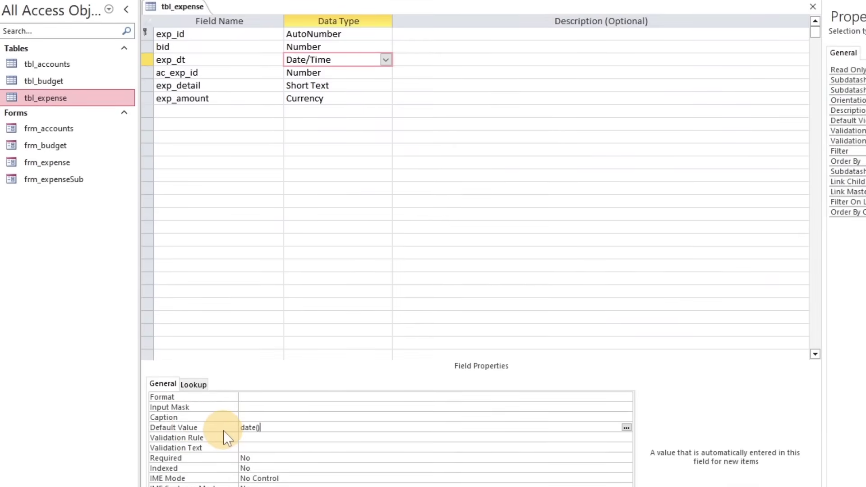
{"action": "key", "text": "Return"}
{"action": "left_click", "coordinate": [207, 426]}
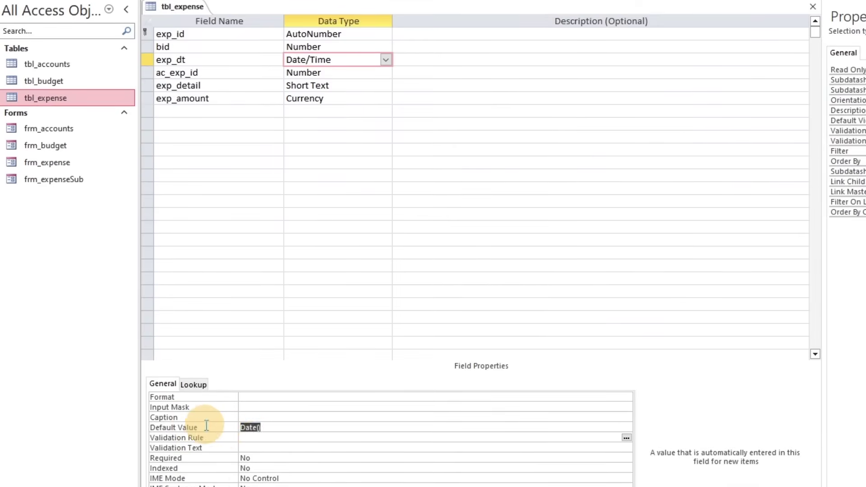
Step: Save and close tbl_expense and open frm_expense in Design View
{"action": "right_click", "coordinate": [194, 6]}
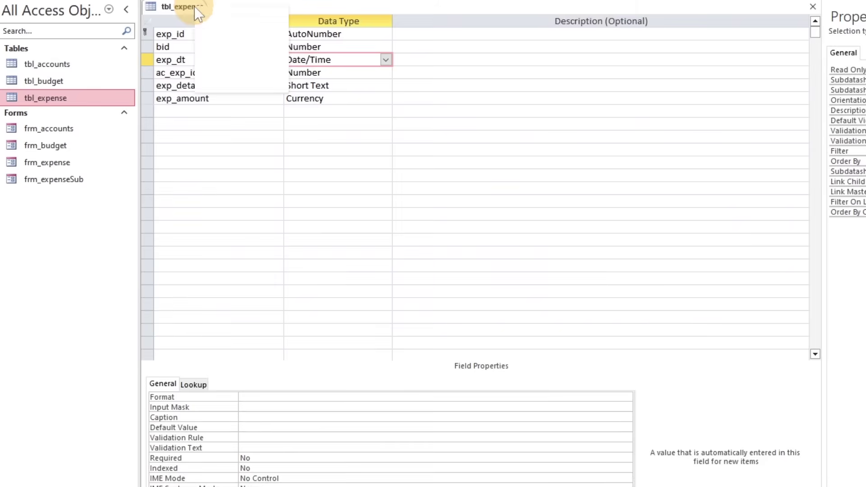
{"action": "left_click", "coordinate": [212, 23]}
{"action": "left_click", "coordinate": [58, 130]}
{"action": "right_click", "coordinate": [55, 165]}
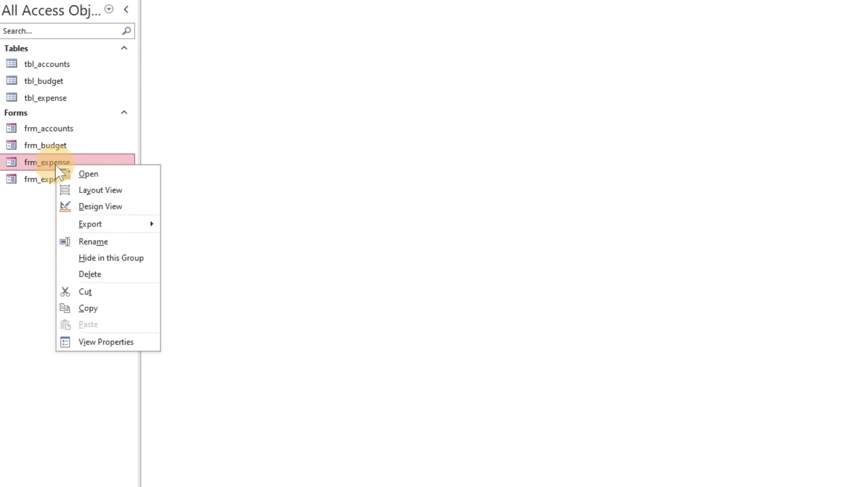
{"action": "left_click", "coordinate": [100, 204]}
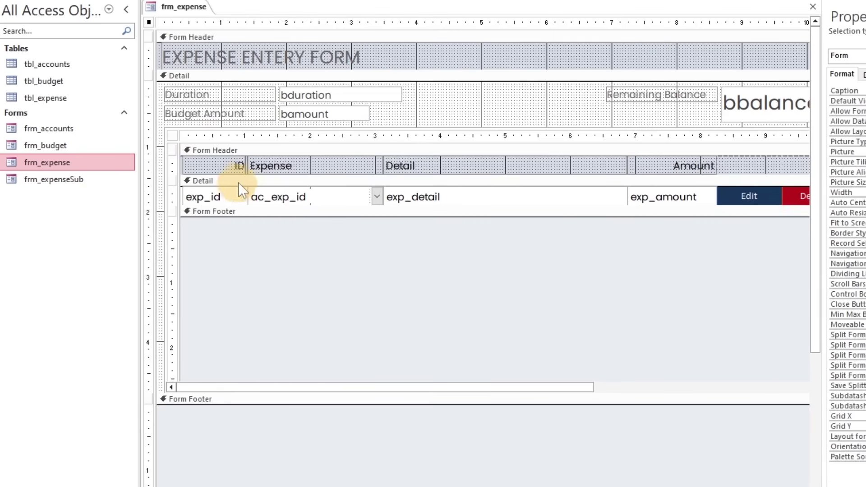
Step: Enlarge the subform's Detail section and add the exp_dt field below the exp_detail control
{"action": "left_click", "coordinate": [251, 206]}
{"action": "left_click_drag", "start_coordinate": [251, 206], "coordinate": [252, 241]}
{"action": "left_click", "coordinate": [302, 225]}
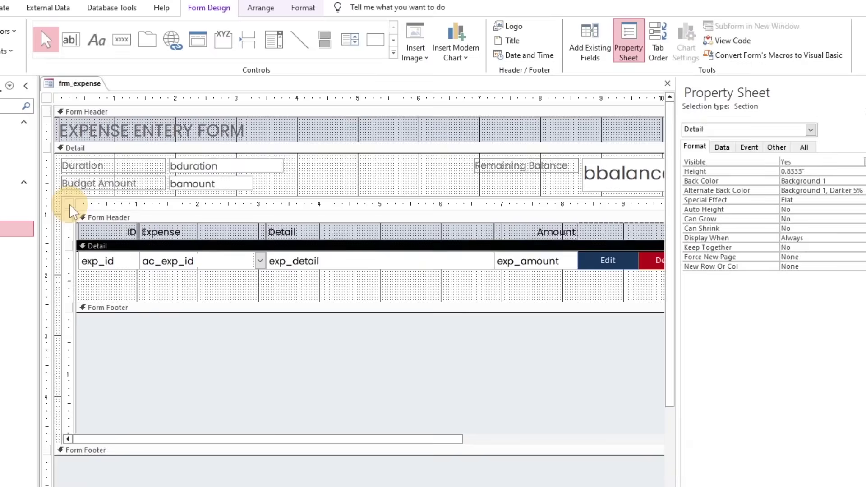
{"action": "left_click", "coordinate": [172, 135]}
{"action": "left_click", "coordinate": [583, 43]}
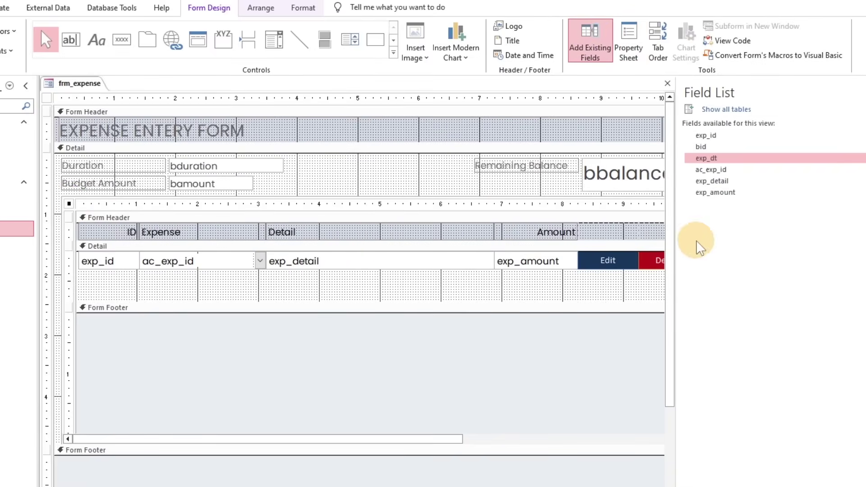
{"action": "left_click_drag", "start_coordinate": [707, 160], "coordinate": [375, 260]}
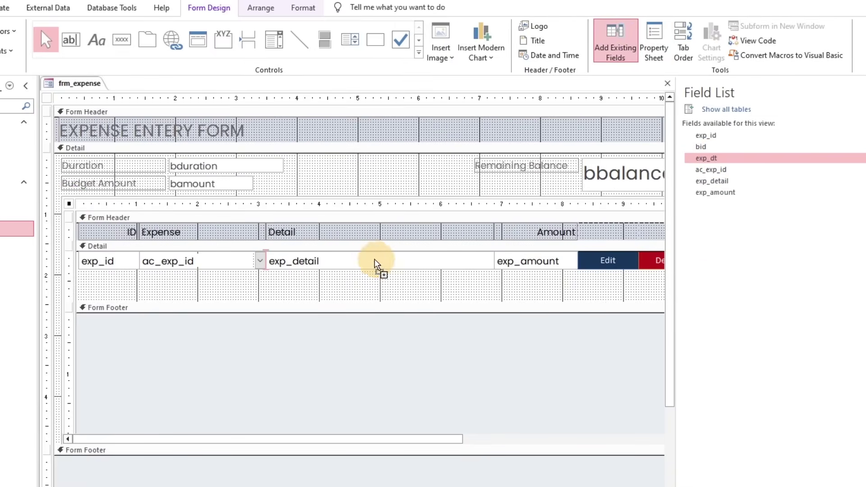
{"action": "left_click", "coordinate": [323, 282]}
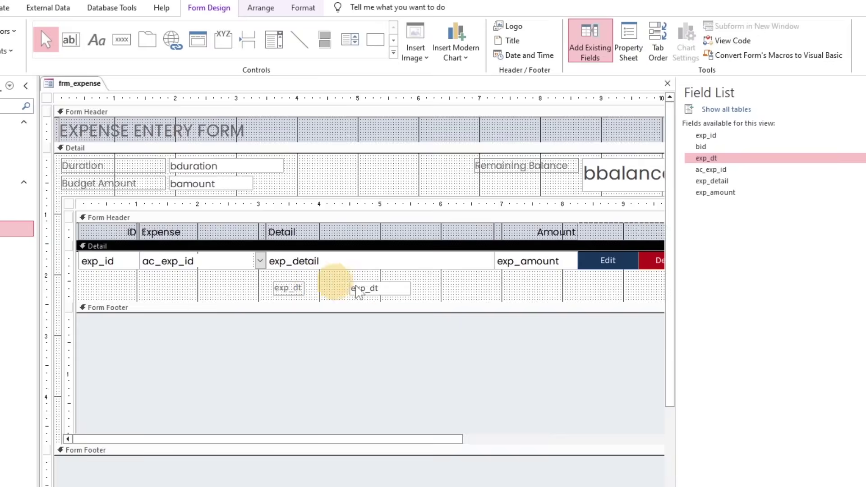
Step: Preview the exp_dt field of frm_expense in Form View and return to Design View
{"action": "left_click", "coordinate": [367, 289]}
{"action": "left_click", "coordinate": [14, 39]}
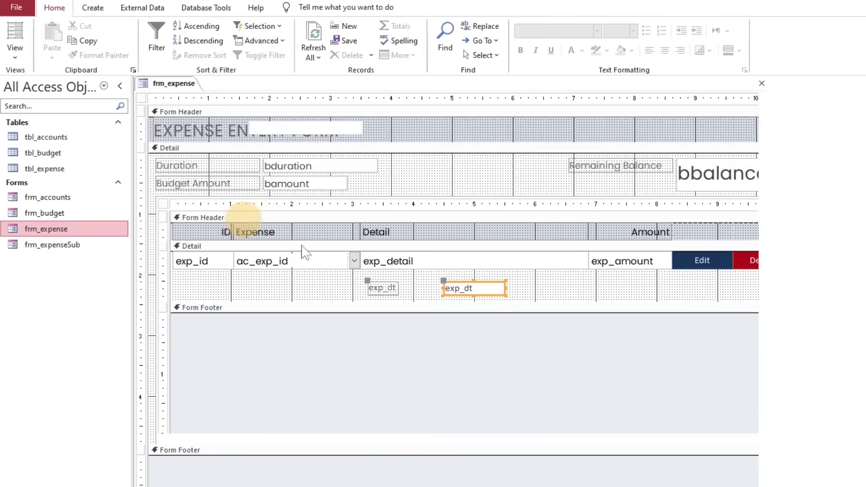
{"action": "right_click", "coordinate": [190, 85]}
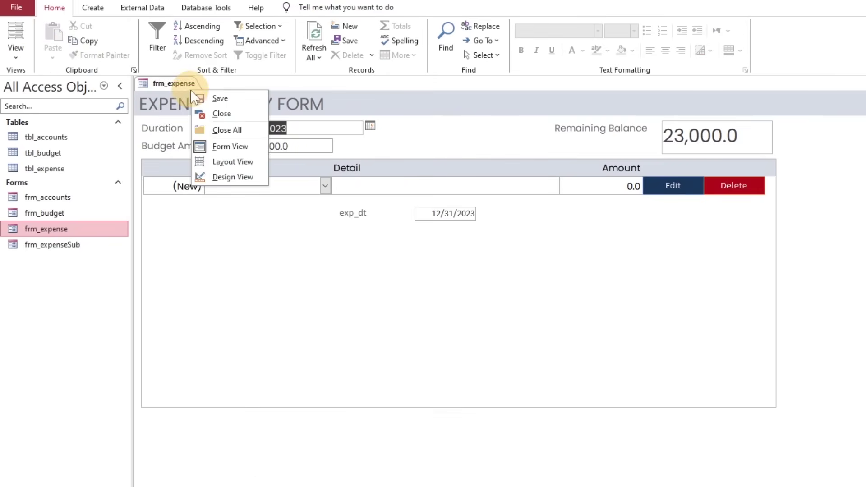
{"action": "left_click", "coordinate": [233, 176]}
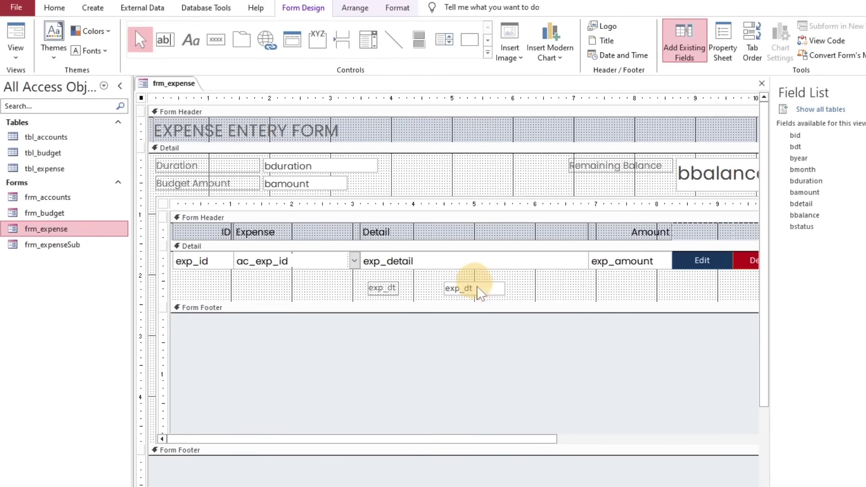
Step: Delete the exp_dt control from the subform and shrink its Detail section to the height of the record row
{"action": "left_click", "coordinate": [537, 298]}
{"action": "left_click_drag", "start_coordinate": [537, 311], "coordinate": [560, 257]}
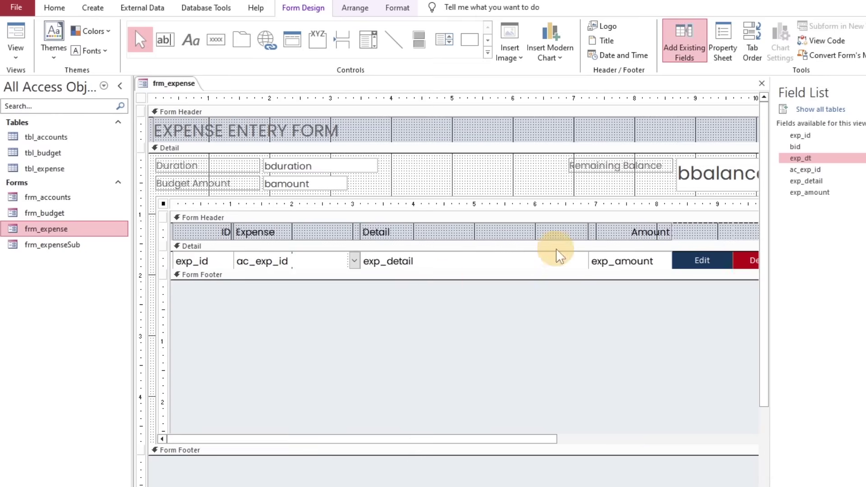
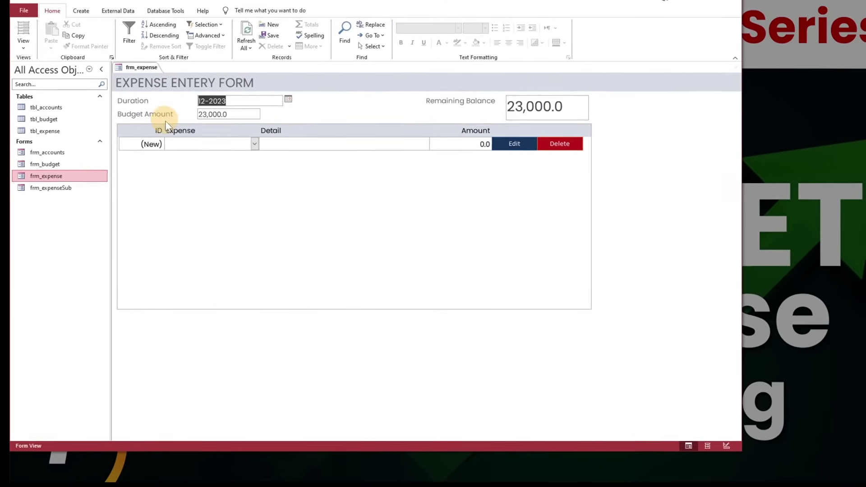
Step: Close frm_expense and open frm_accounts in Design View
{"action": "right_click", "coordinate": [147, 69]}
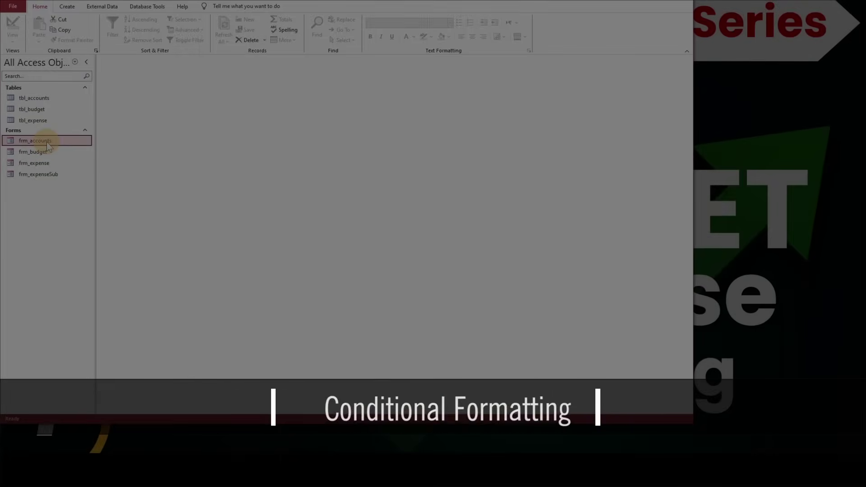
{"action": "double_click", "coordinate": [47, 142]}
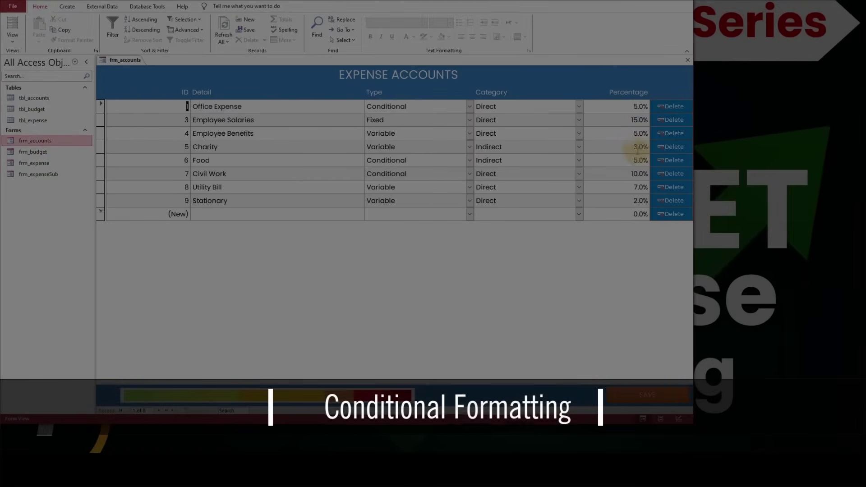
{"action": "double_click", "coordinate": [643, 119]}
{"action": "right_click", "coordinate": [128, 61]}
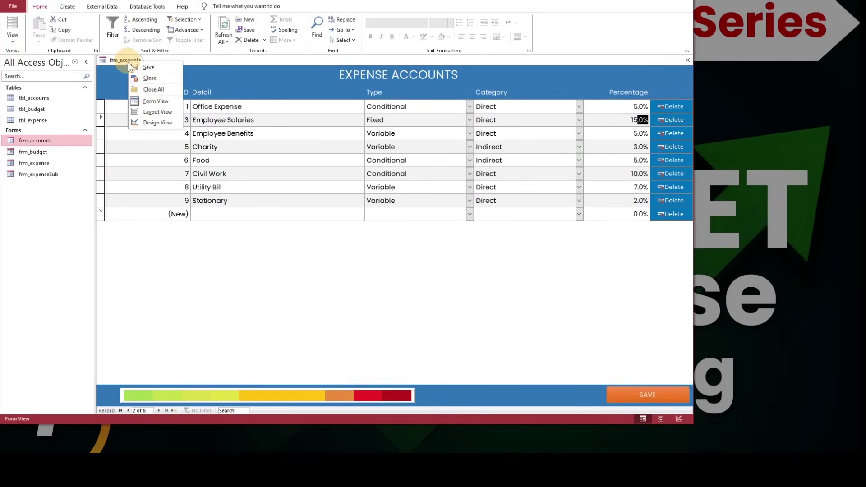
{"action": "left_click", "coordinate": [154, 122]}
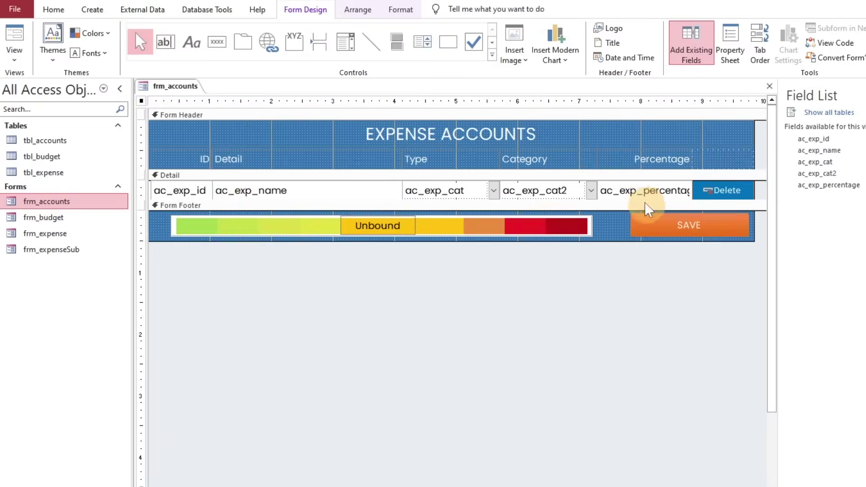
Step: Add a conditional formatting rule comparing to other records, with a dark red data bar, to the ac_exp_percentage field
{"action": "left_click", "coordinate": [636, 193]}
{"action": "left_click", "coordinate": [401, 10]}
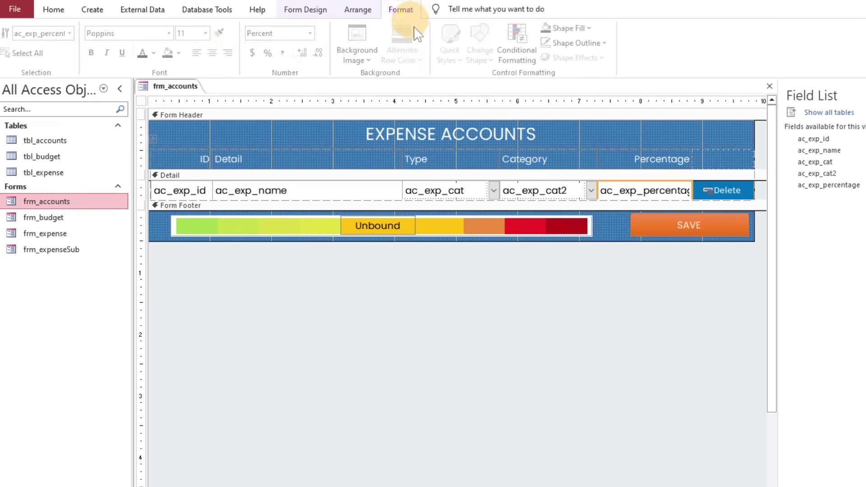
{"action": "left_click", "coordinate": [520, 45]}
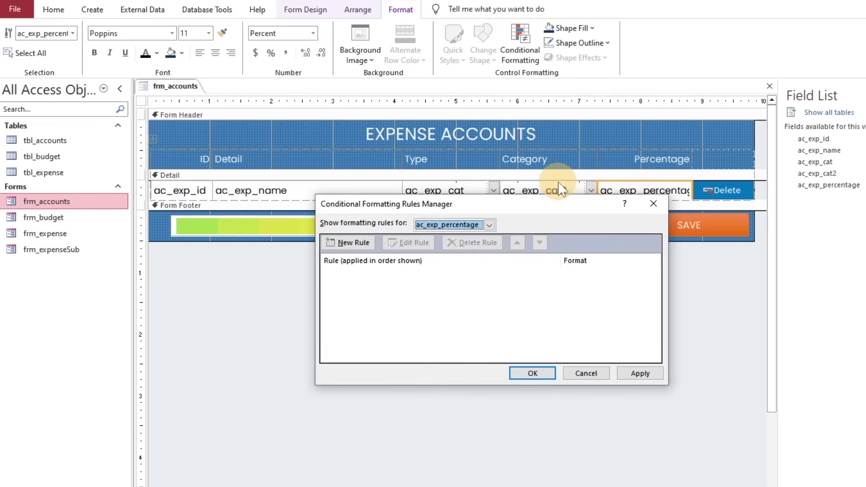
{"action": "left_click", "coordinate": [355, 243]}
{"action": "left_click", "coordinate": [348, 242]}
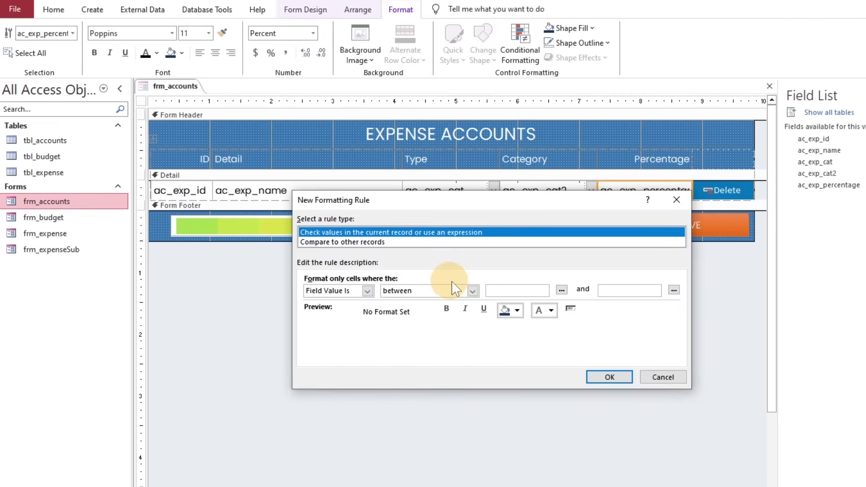
{"action": "left_click", "coordinate": [389, 243]}
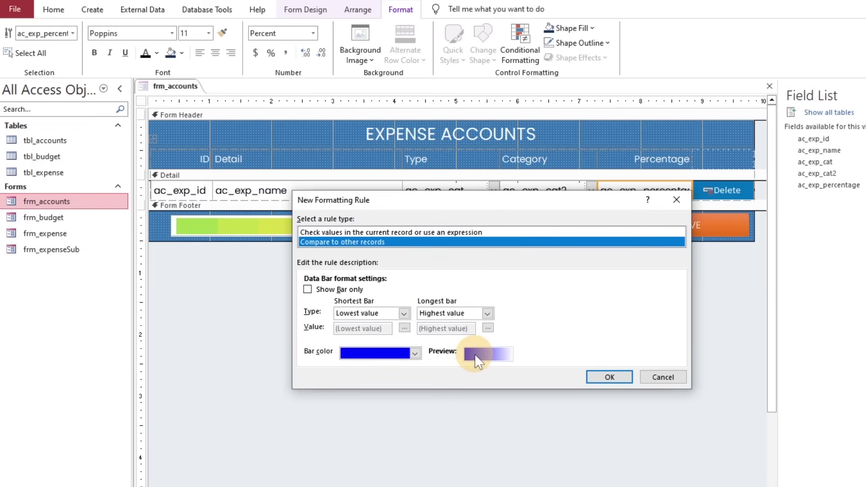
{"action": "left_click", "coordinate": [397, 353]}
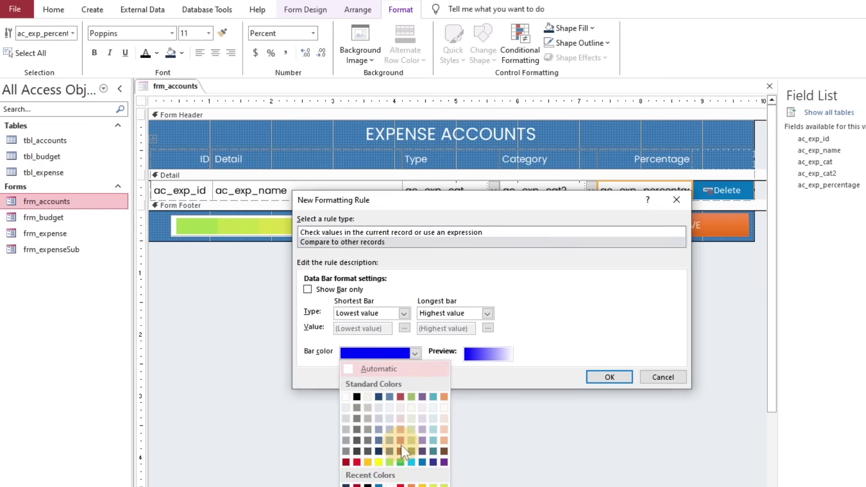
{"action": "left_click", "coordinate": [347, 465]}
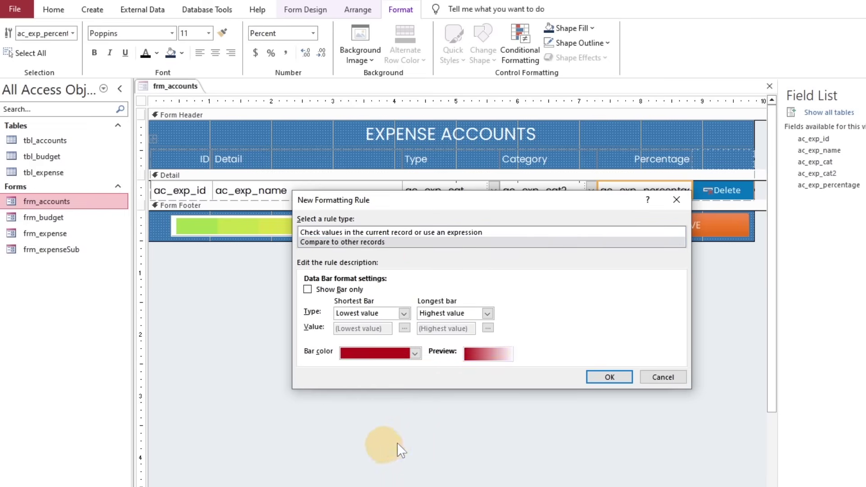
{"action": "left_click", "coordinate": [609, 377]}
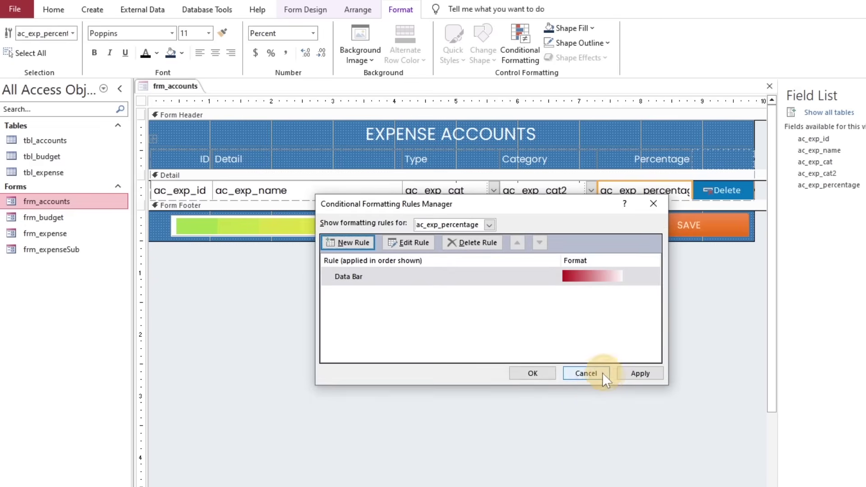
{"action": "left_click", "coordinate": [533, 374]}
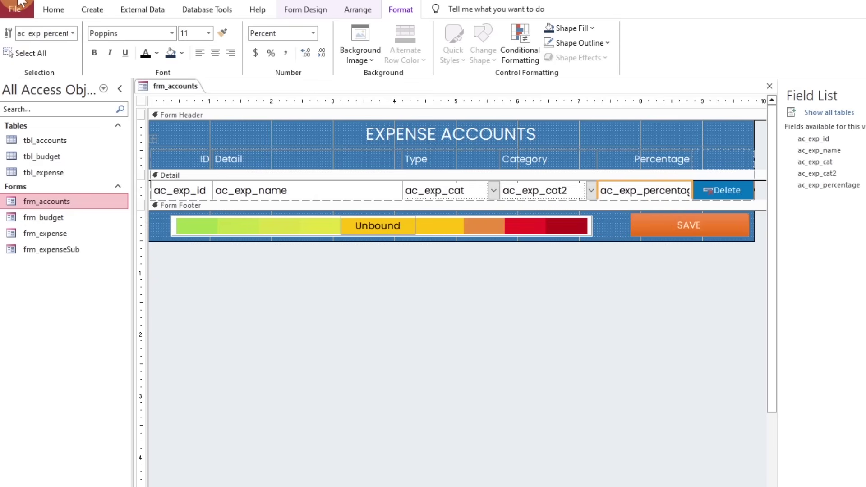
Step: Check the data bars in Form View by re-entering 2% as the Stationary percentage, and close frm_accounts
{"action": "left_click", "coordinate": [53, 9]}
{"action": "left_click", "coordinate": [10, 38]}
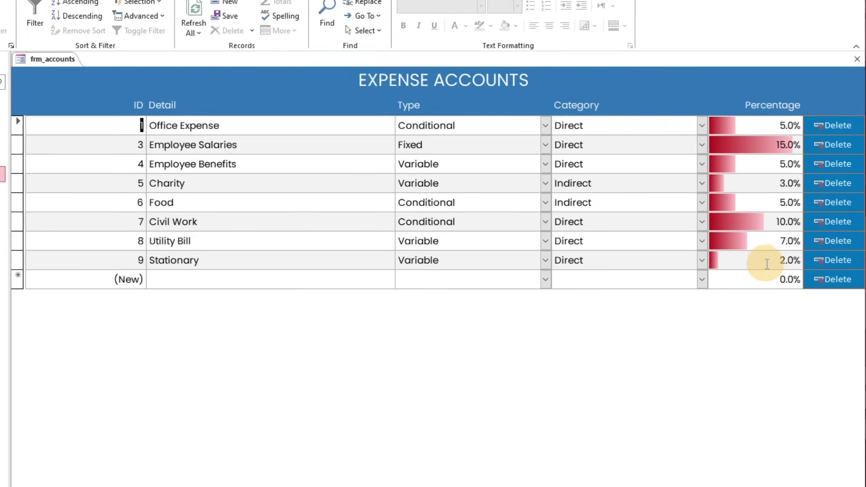
{"action": "type", "text": "2"}
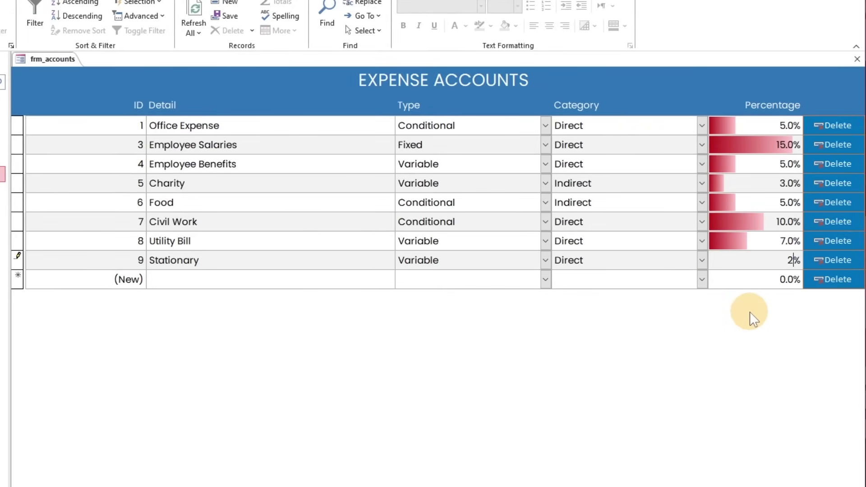
{"action": "left_click", "coordinate": [761, 262]}
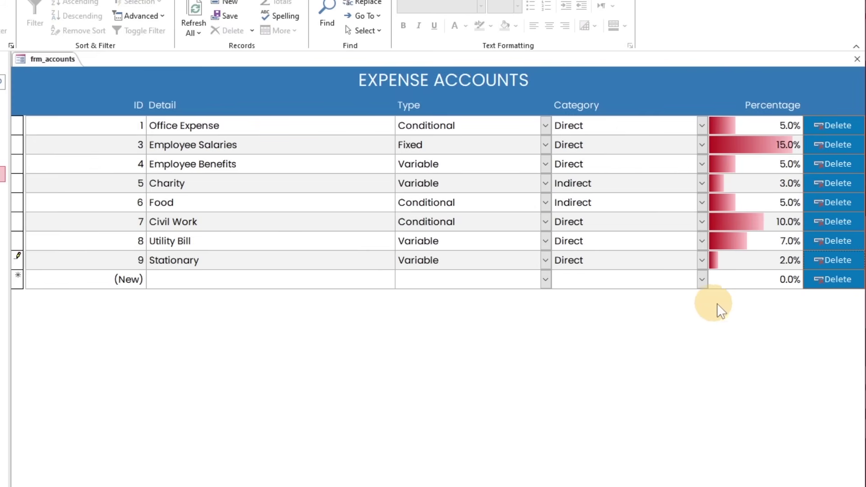
{"action": "right_click", "coordinate": [51, 59]}
{"action": "left_click", "coordinate": [86, 86]}
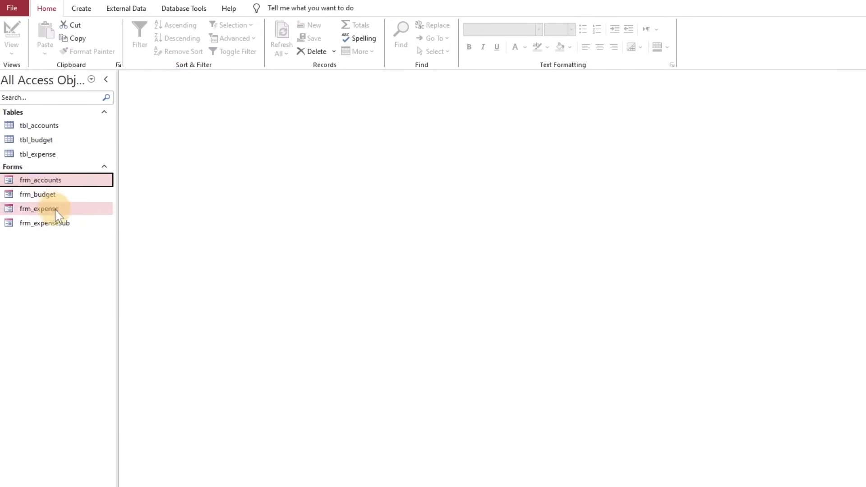
Step: Open frm_accounts, frm_budget and frm_expense to review the finished forms, and close all three
{"action": "double_click", "coordinate": [59, 179]}
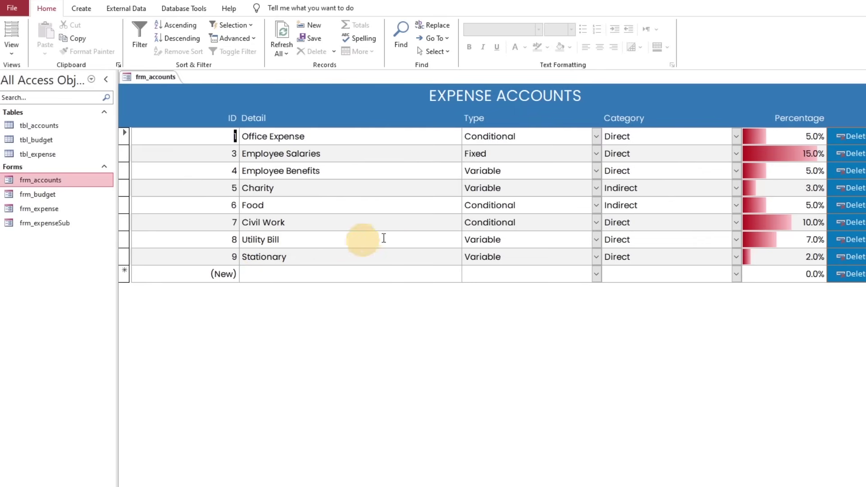
{"action": "double_click", "coordinate": [68, 199]}
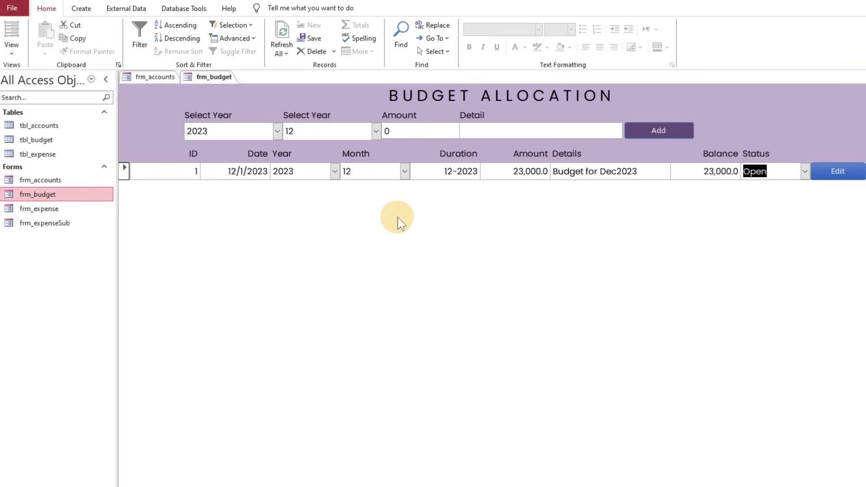
{"action": "double_click", "coordinate": [34, 210]}
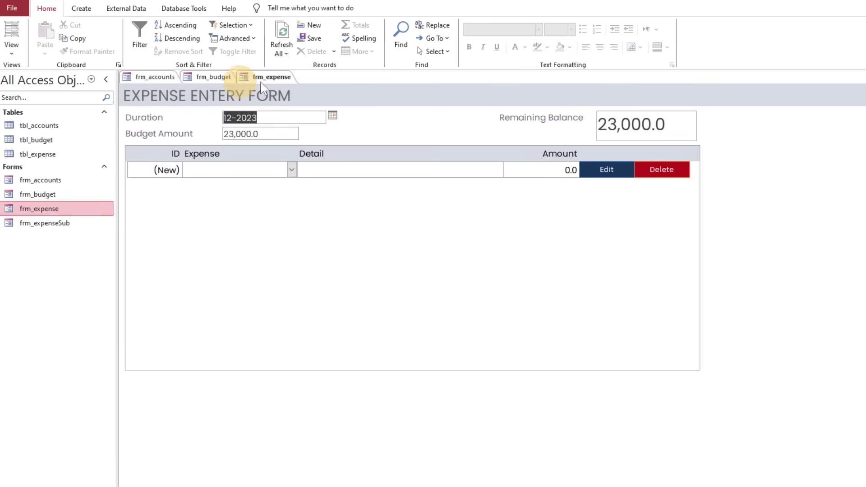
{"action": "right_click", "coordinate": [152, 74]}
{"action": "left_click", "coordinate": [181, 96]}
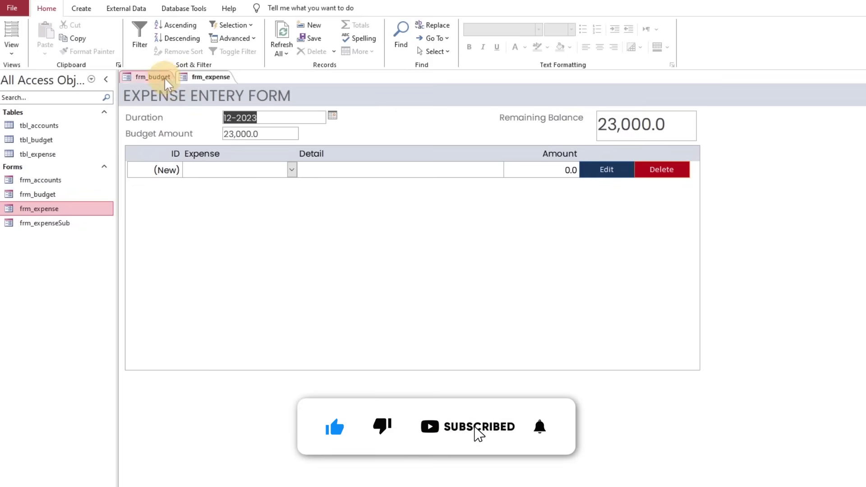
{"action": "right_click", "coordinate": [168, 82]}
{"action": "left_click", "coordinate": [190, 98]}
{"action": "right_click", "coordinate": [170, 77]}
{"action": "left_click", "coordinate": [189, 99]}
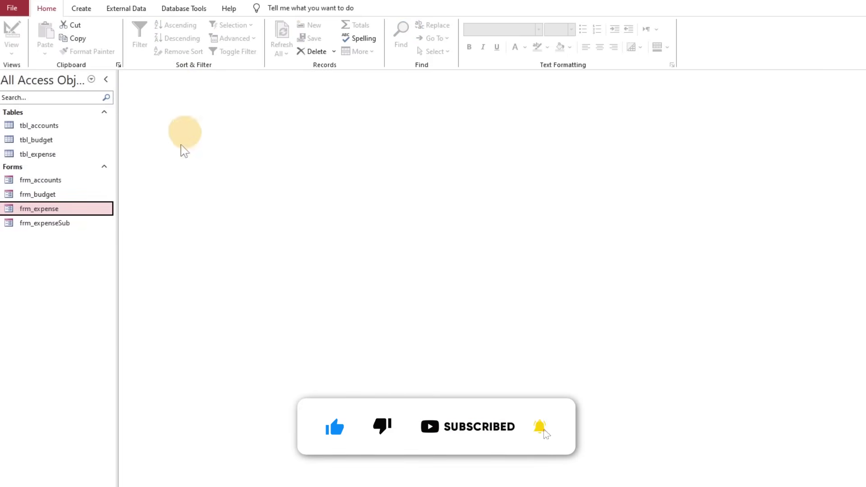
{"action": "left_click", "coordinate": [126, 9]}
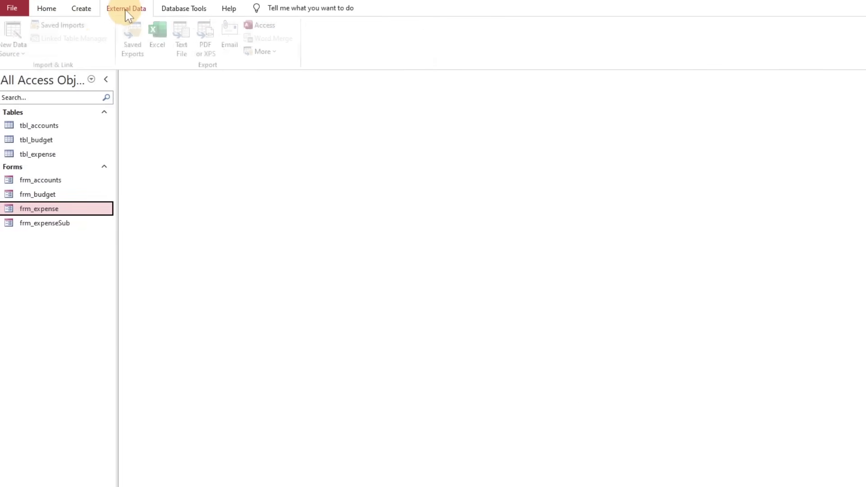
{"action": "left_click", "coordinate": [83, 10]}
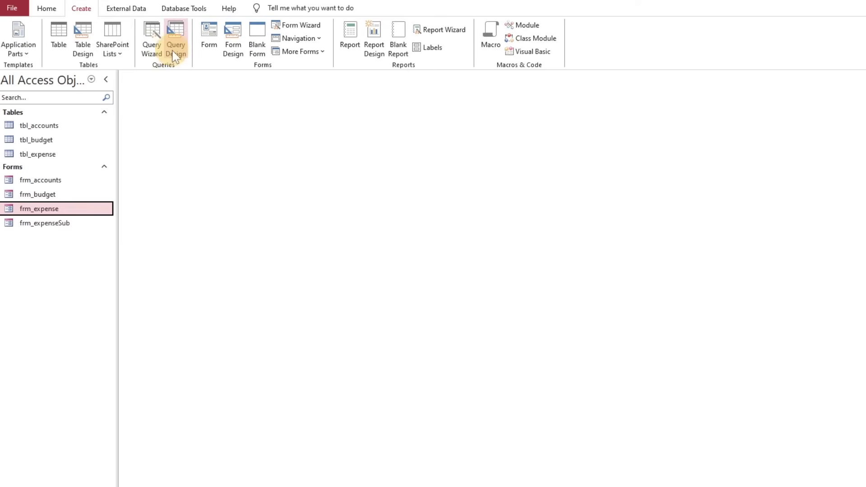
{"action": "left_click", "coordinate": [293, 26]}
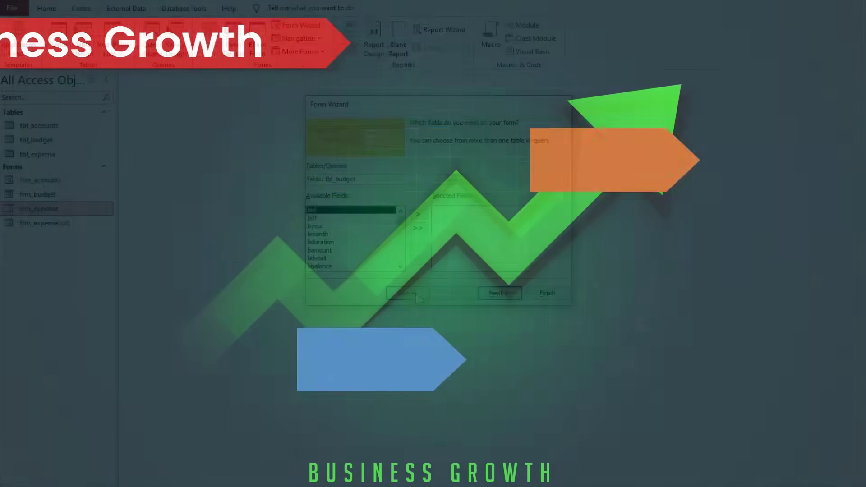